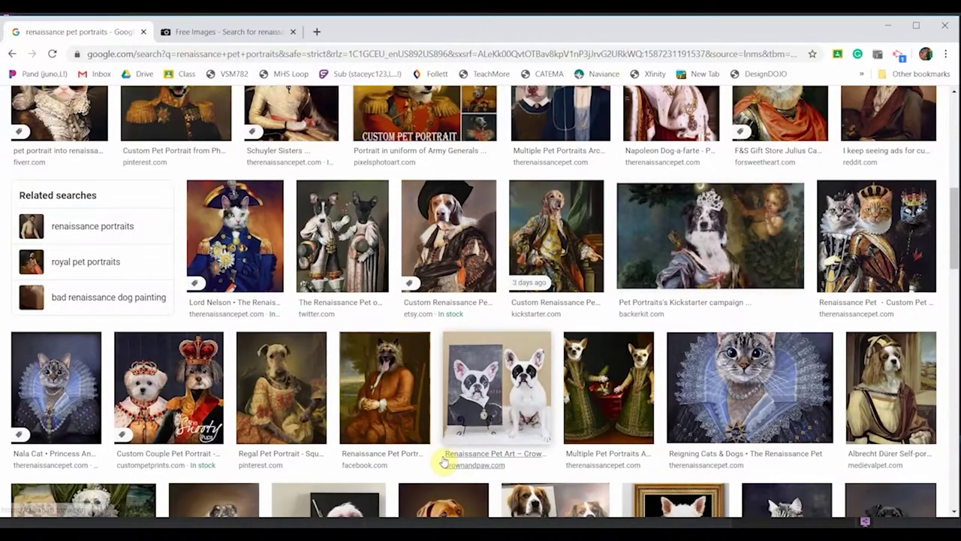
Scroll down through the 'renaissance pet portraits' image results for ideas
scroll(443, 462, "down", 2)
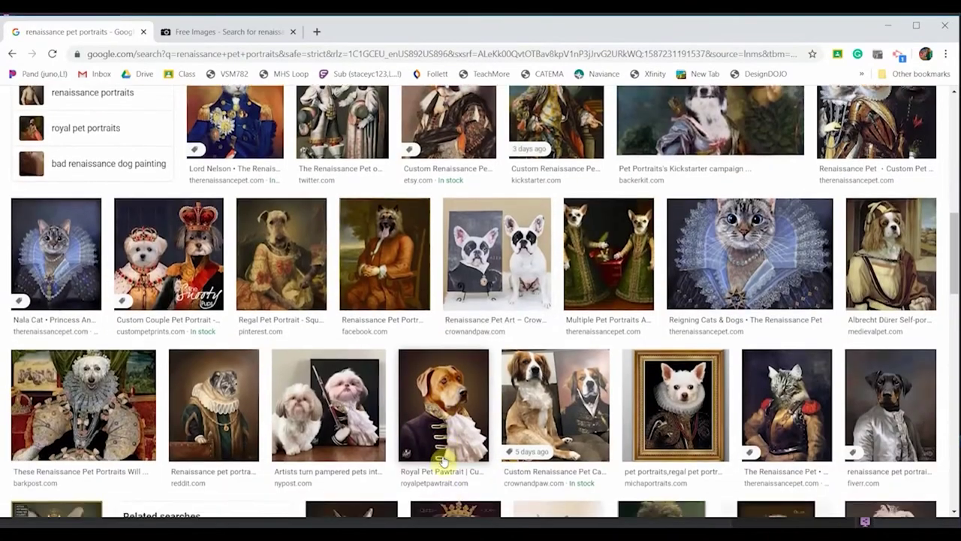
scroll(442, 462, "down", 1)
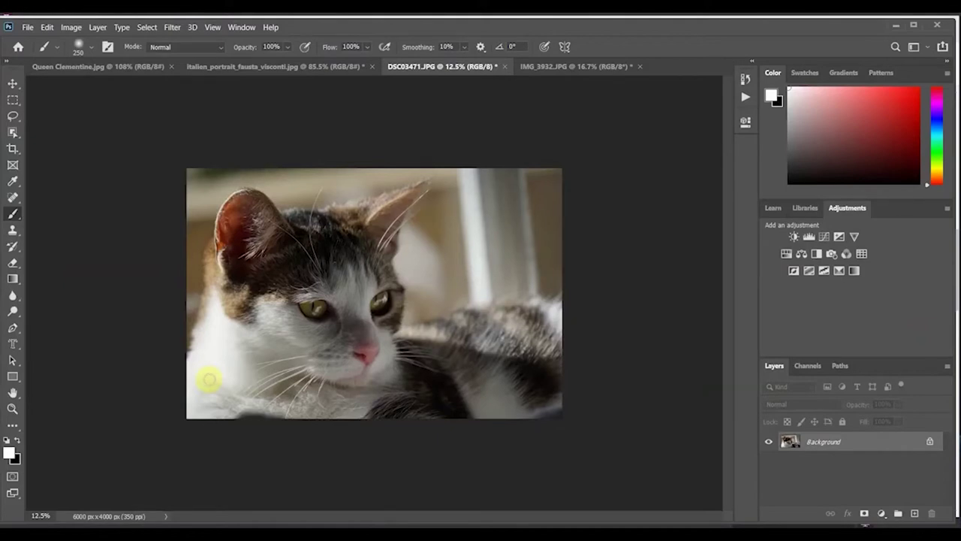
Switch from Photoshop to the Free-Images 'renaissance portraits' results in Chrome
key("alt+Tab")
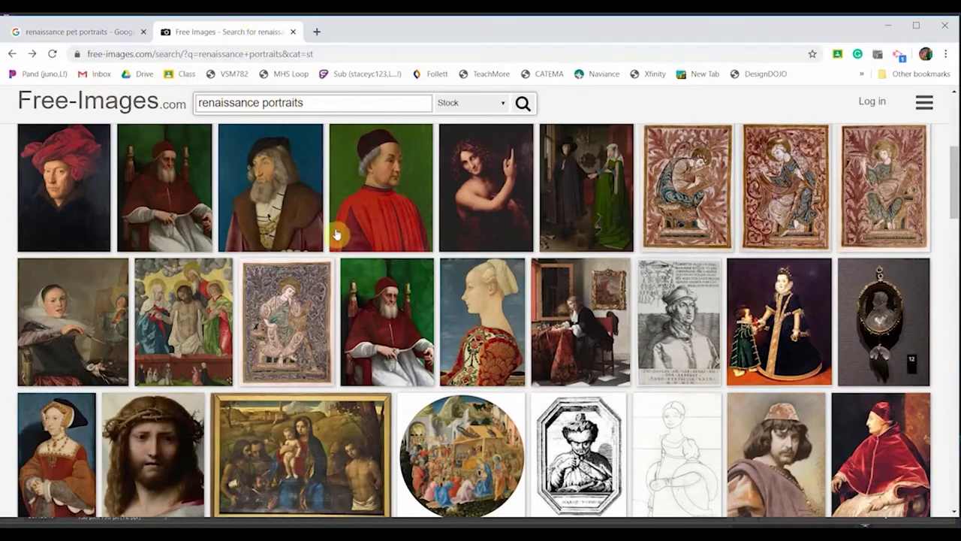
Scroll the Free-Images results and open the Fausta Visconti portrait's download page
scroll(338, 272, "down", 2)
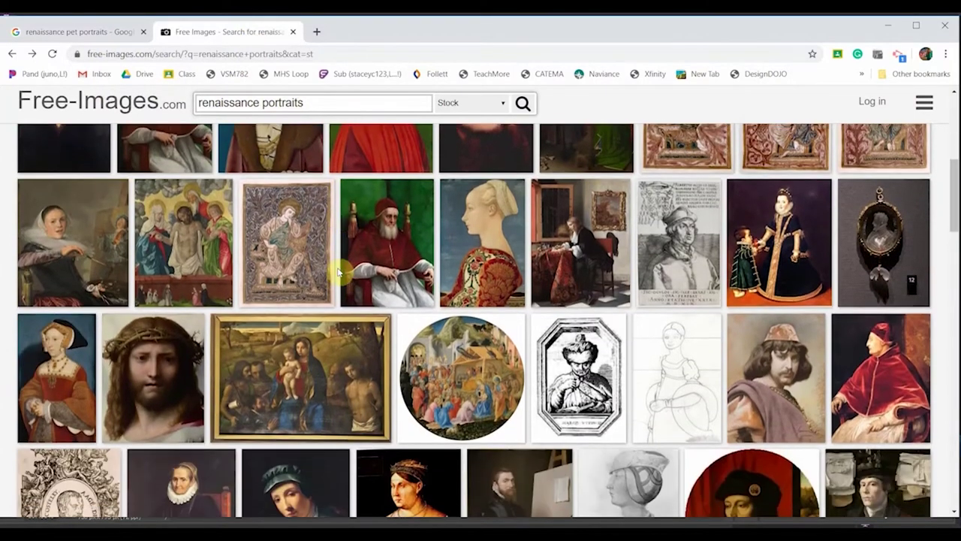
scroll(338, 272, "down", 2)
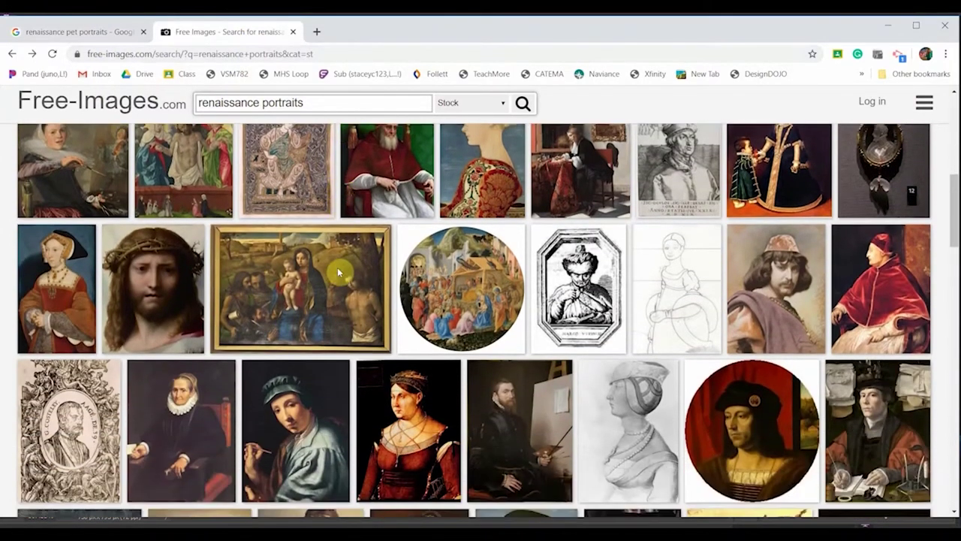
scroll(338, 274, "down", 3)
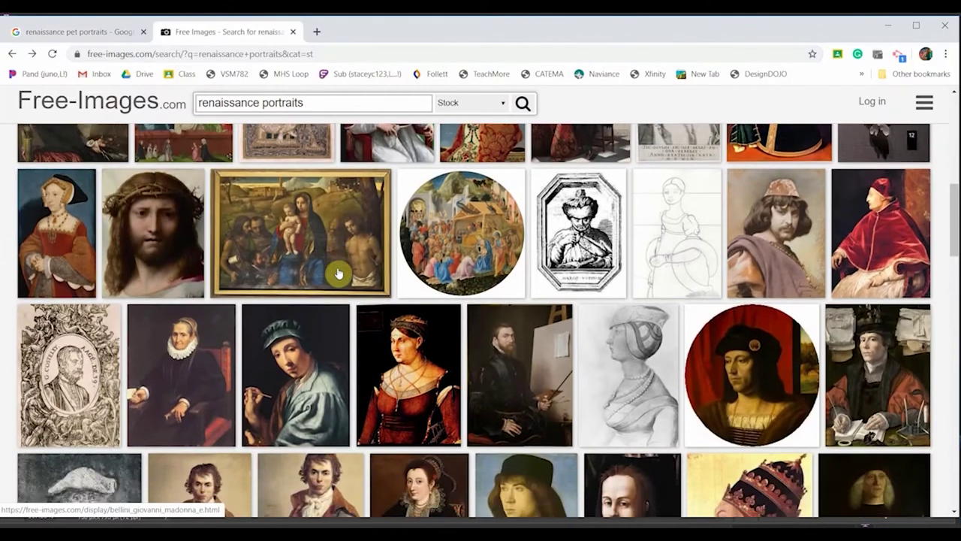
scroll(338, 273, "down", 3)
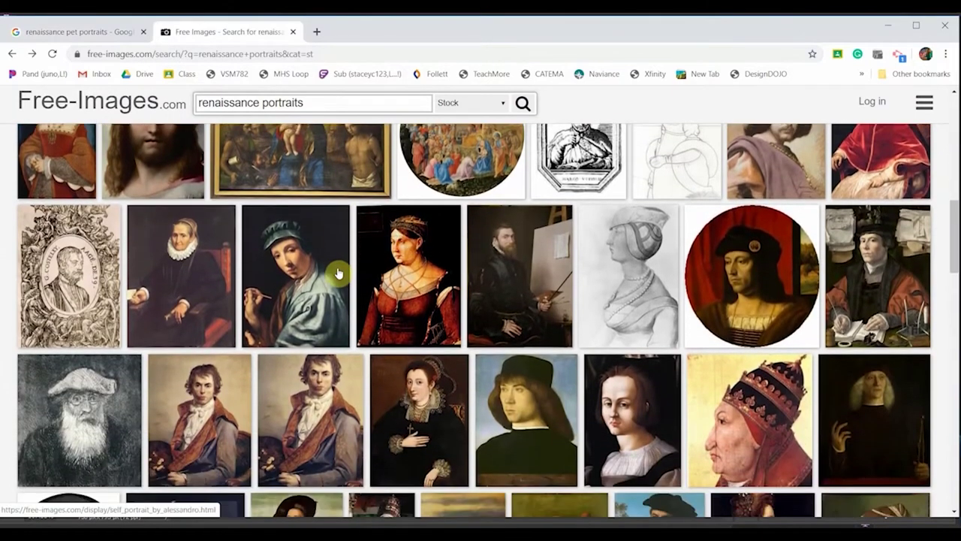
scroll(338, 273, "down", 3)
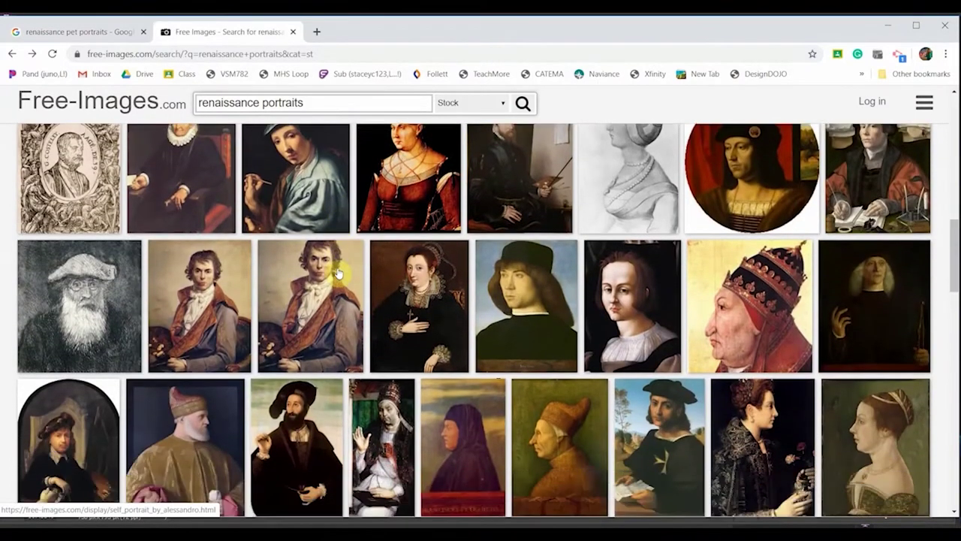
scroll(339, 275, "down", 2)
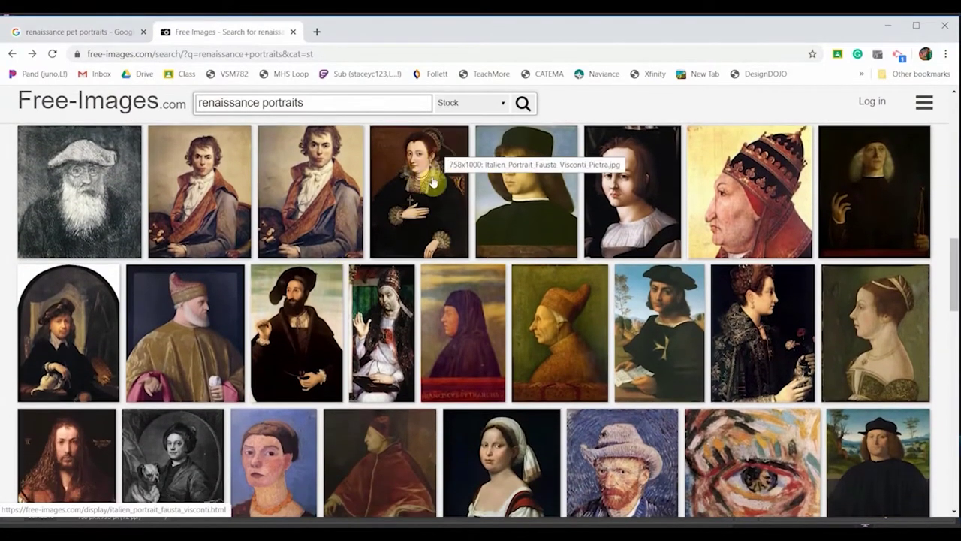
left_click(430, 187)
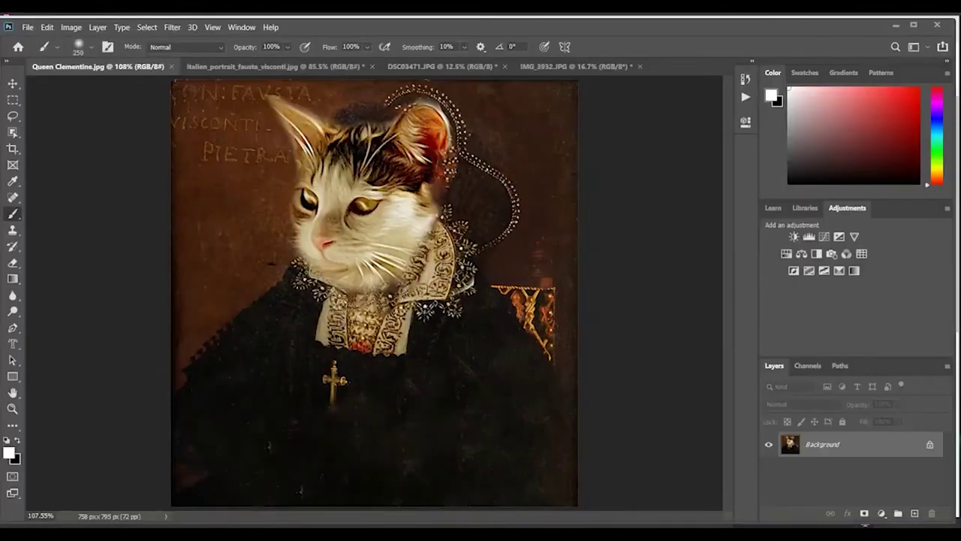
left_click(256, 66)
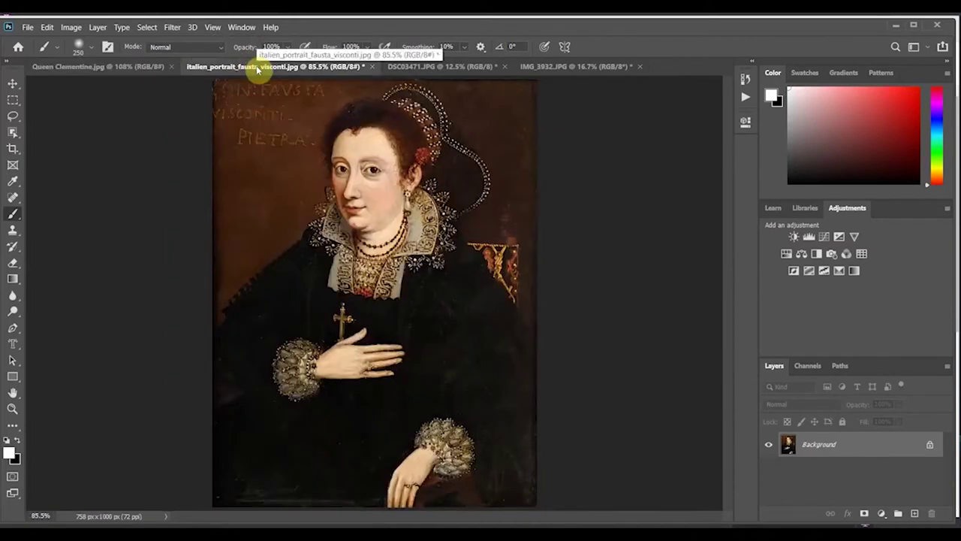
left_click(446, 66)
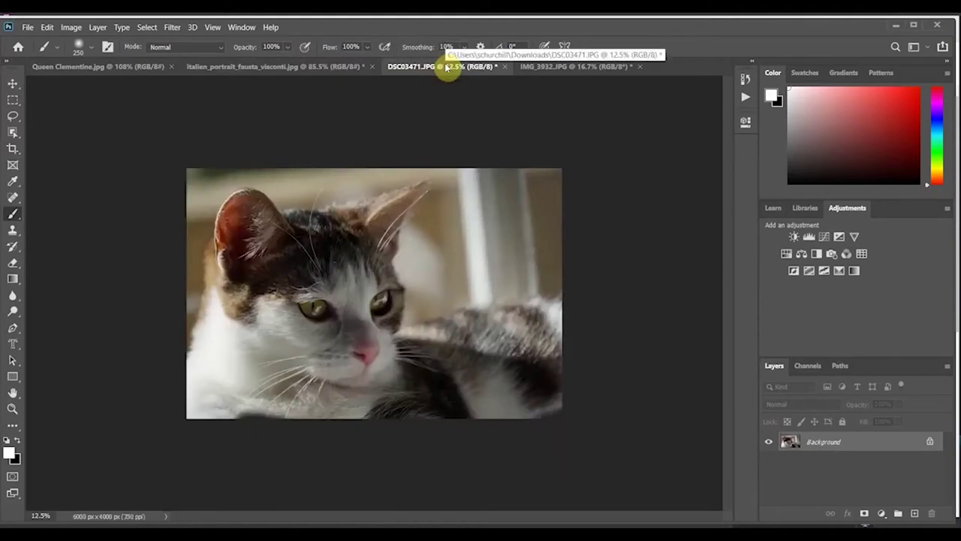
left_click(537, 66)
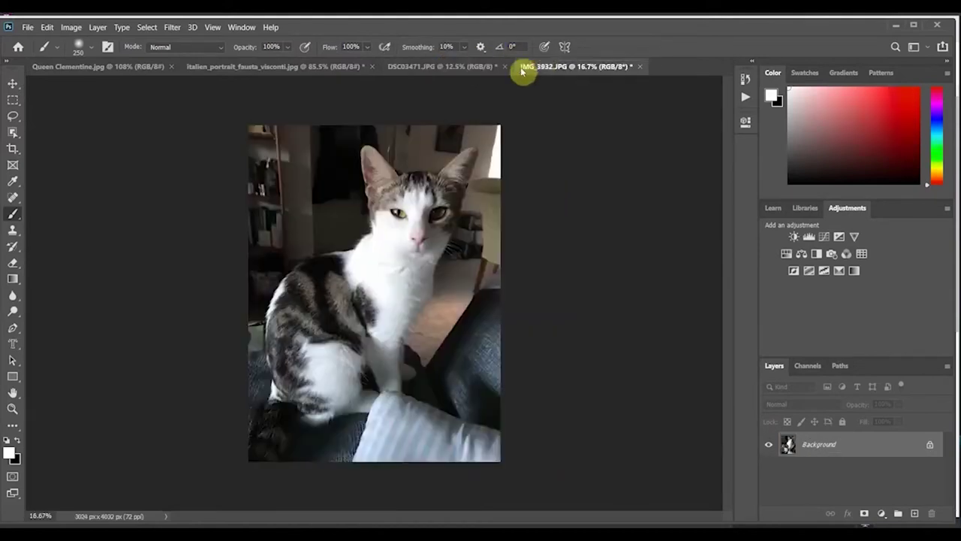
left_click(334, 72)
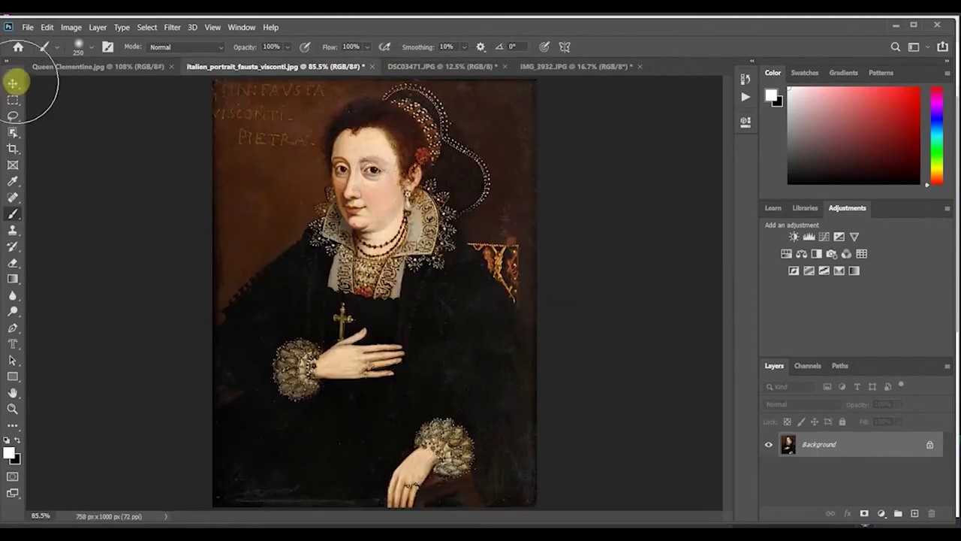
Select the Move tool, close IMG_3932.JPG, and bring DSC03471.JPG to the front
left_click(13, 83)
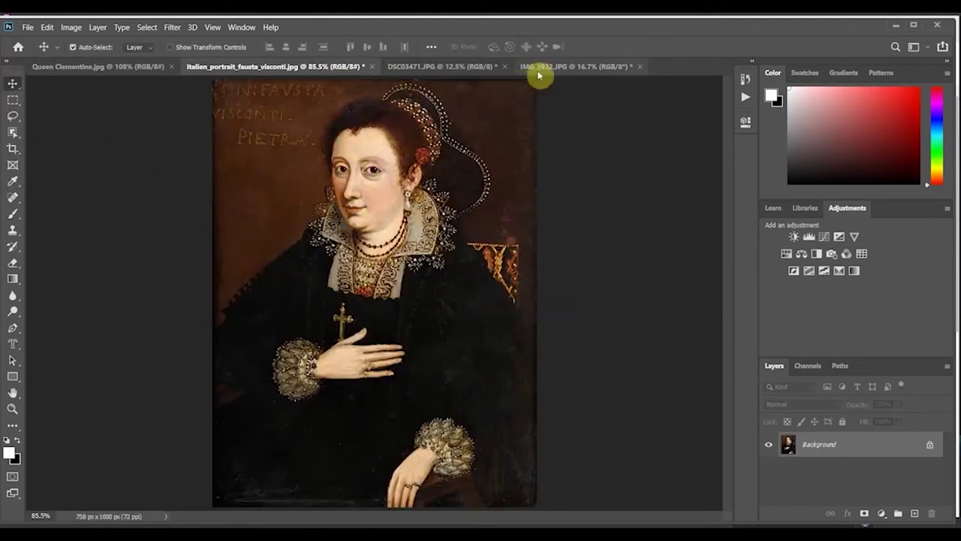
left_click(535, 66)
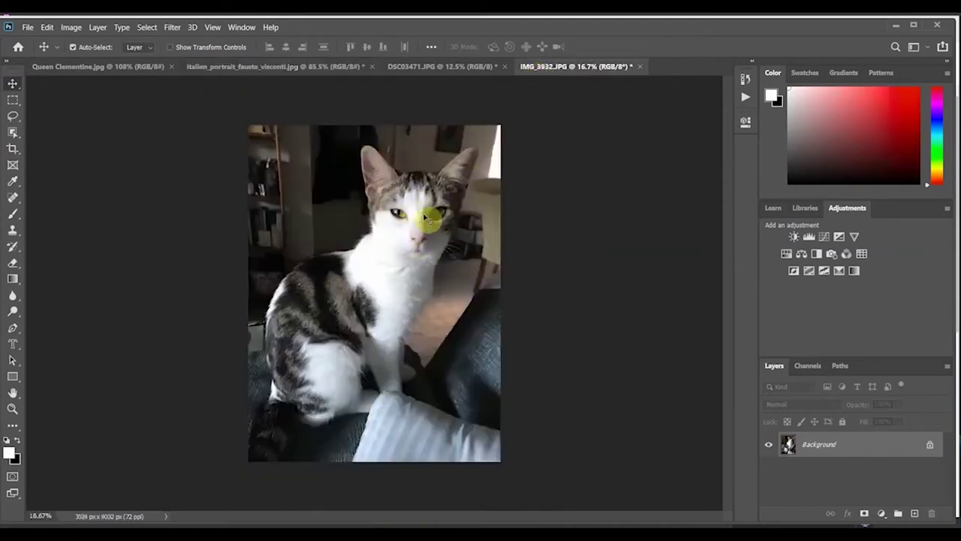
left_click(641, 67)
left_click(470, 68)
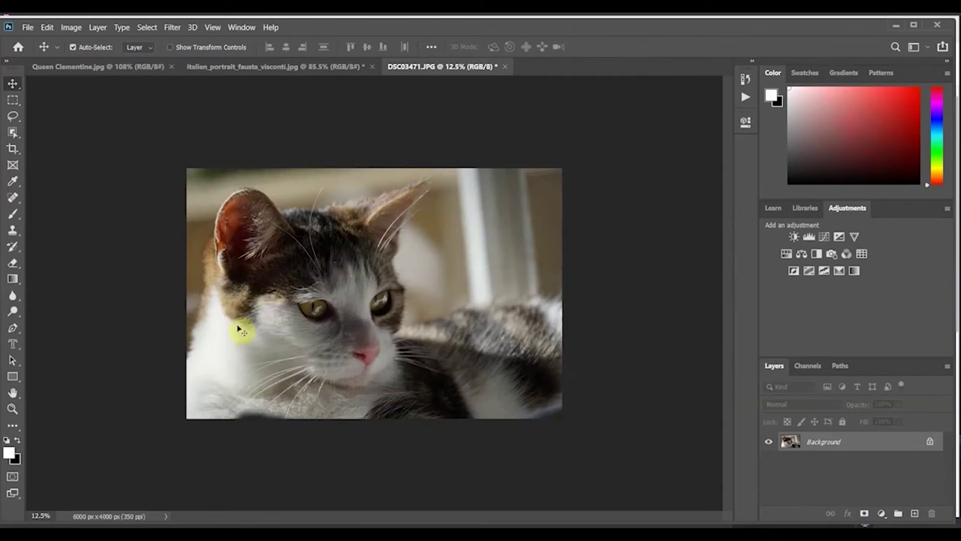
Flip the cat photo's canvas horizontally
left_click(70, 28)
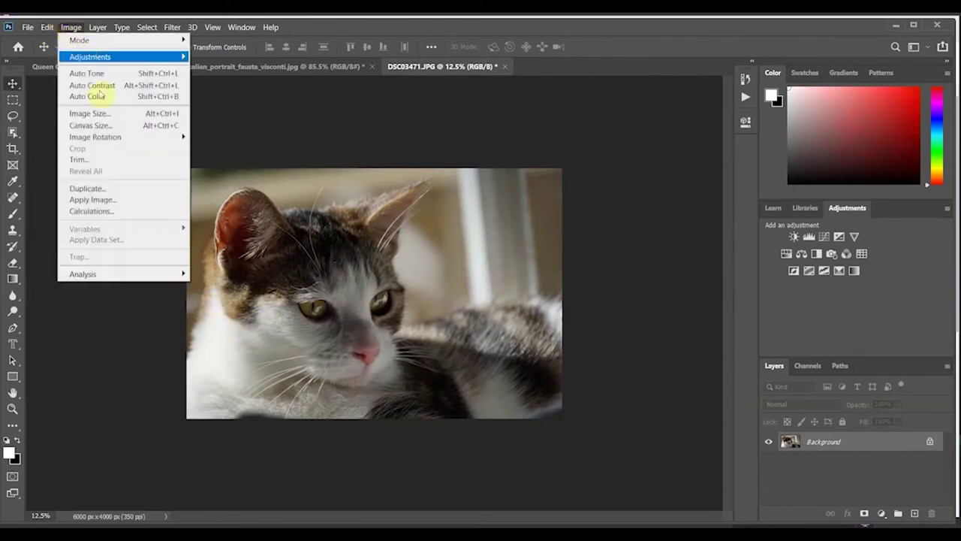
mouse_move(123, 142)
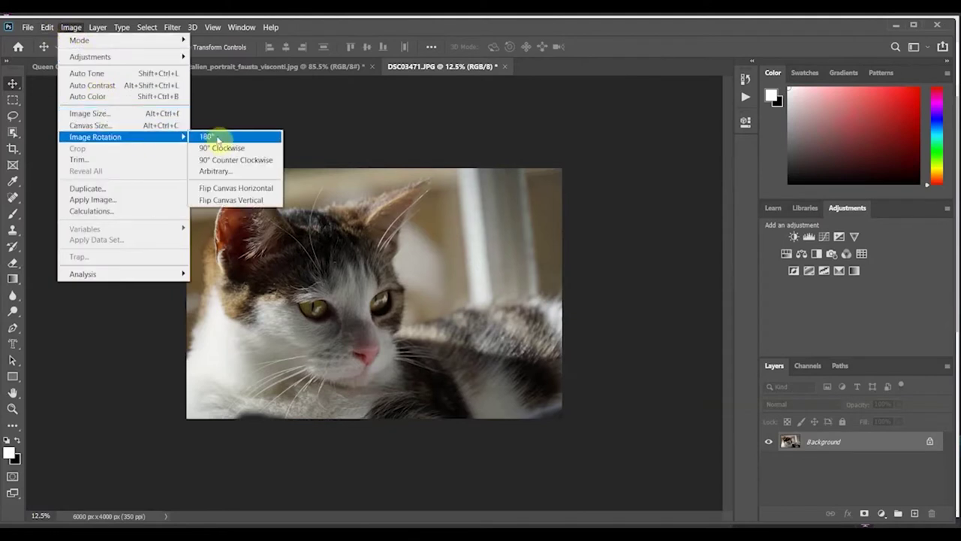
left_click(257, 189)
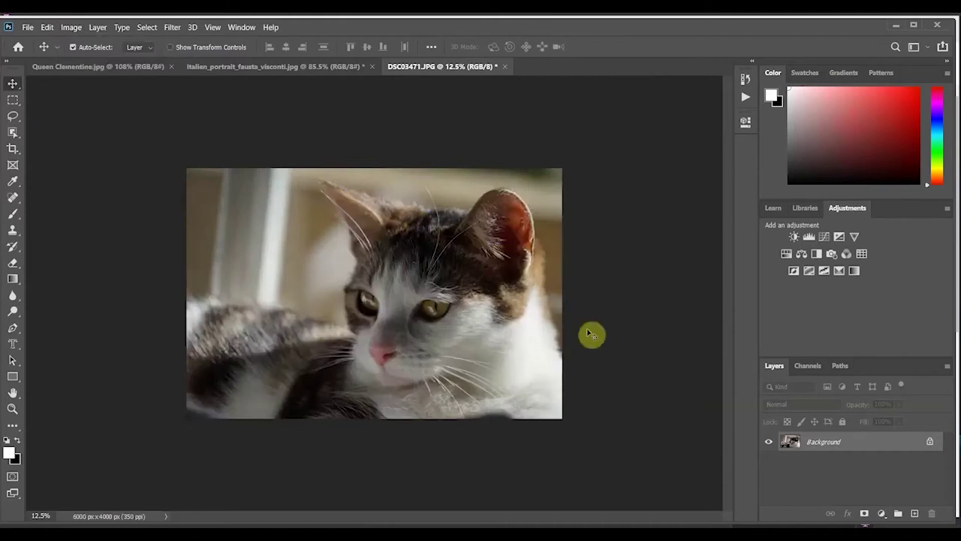
double_click(826, 444)
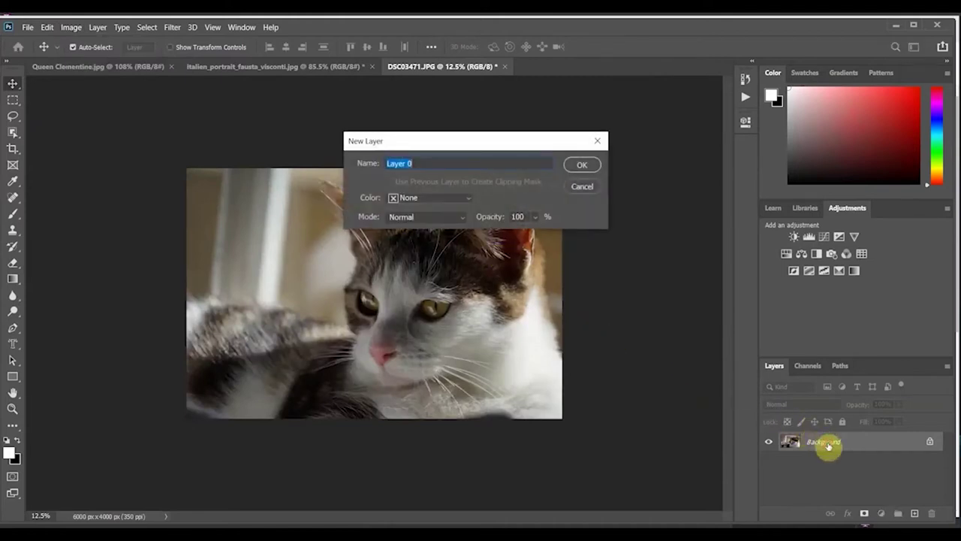
left_click(588, 165)
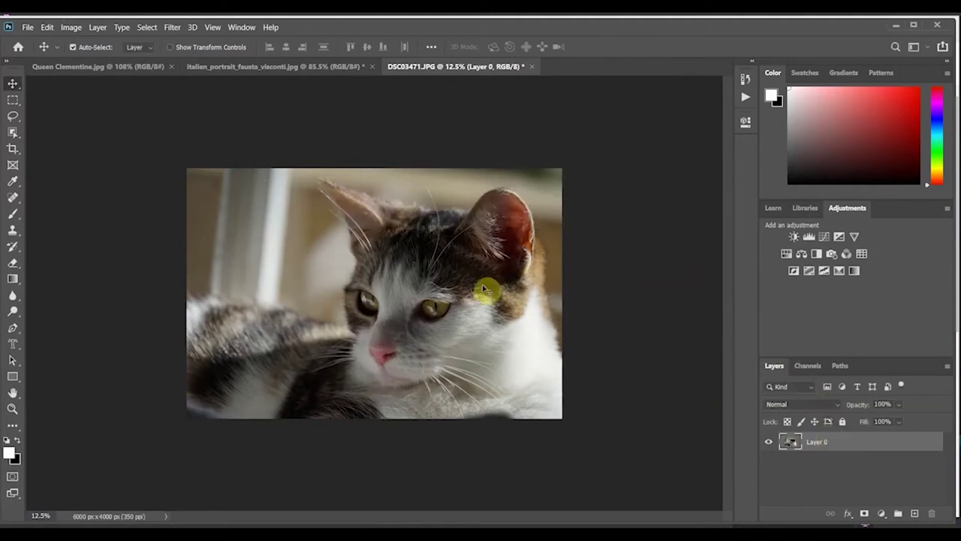
left_click(303, 73)
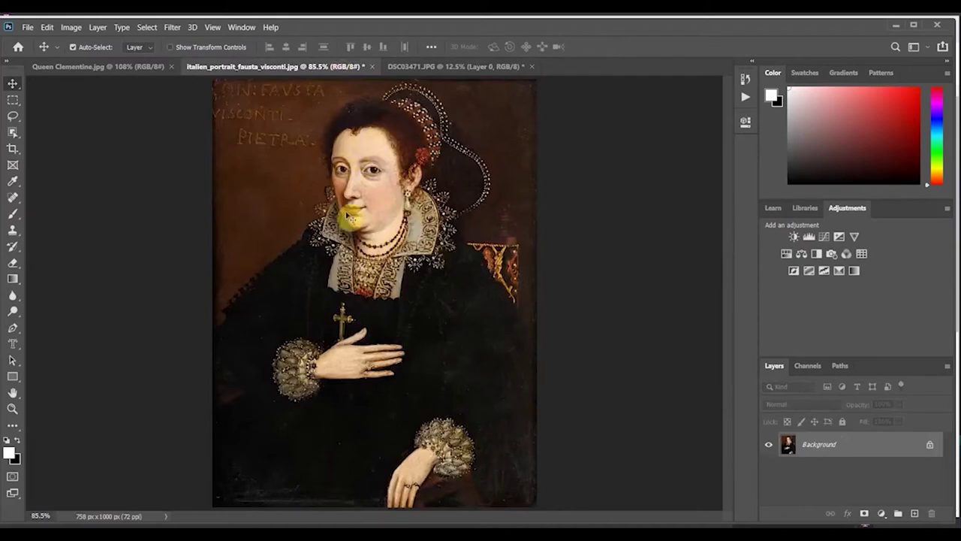
On the cat photo, load the RGB channel's brightness as a selection
left_click(434, 66)
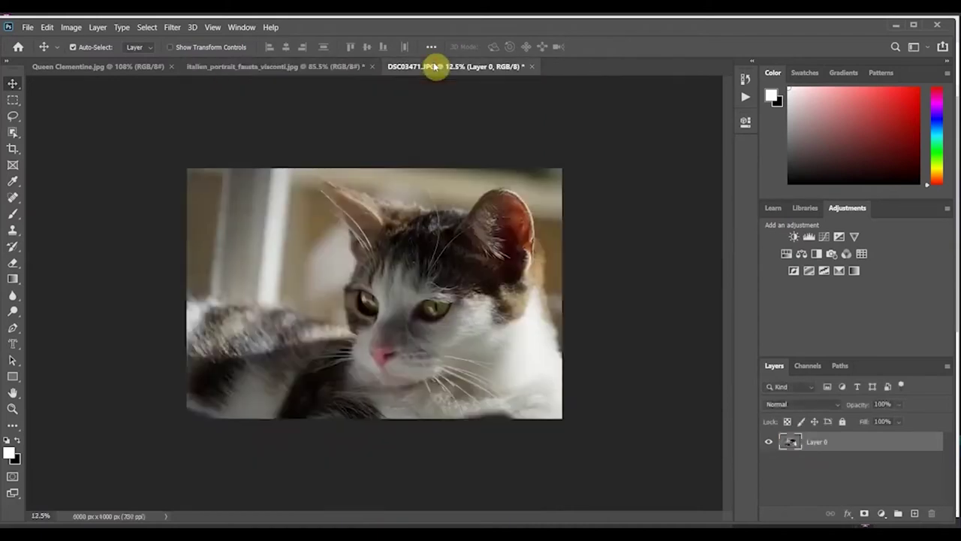
left_click(807, 368)
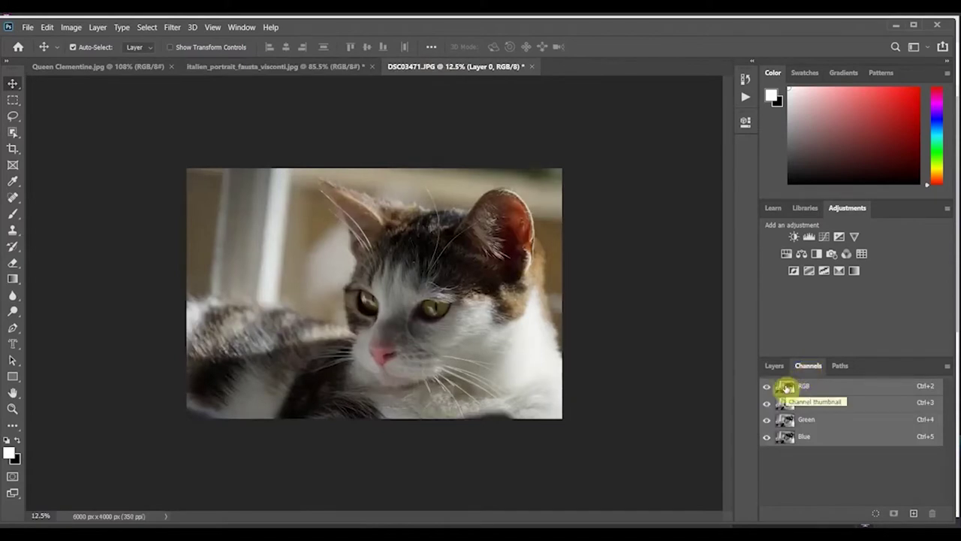
key("ctrl")
left_click(784, 386, "ctrl")
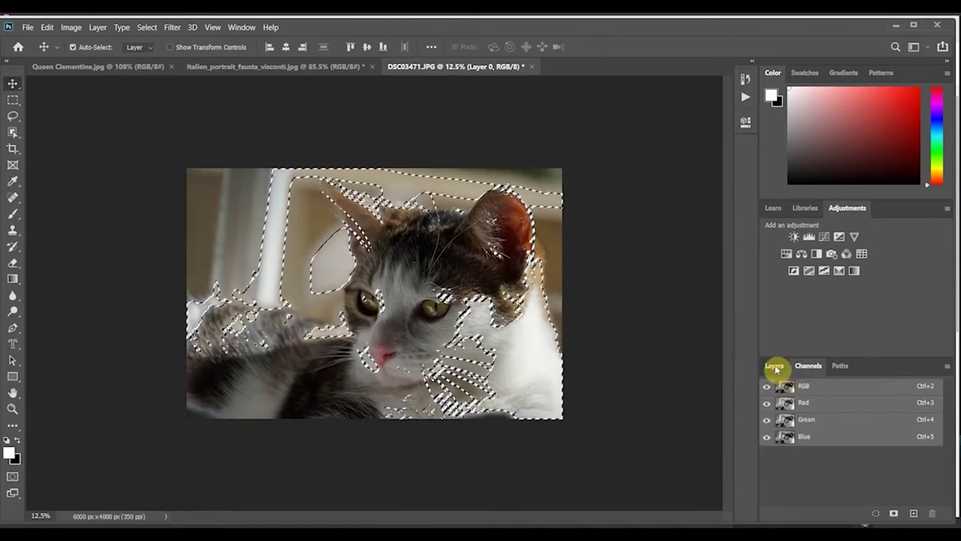
left_click(774, 366)
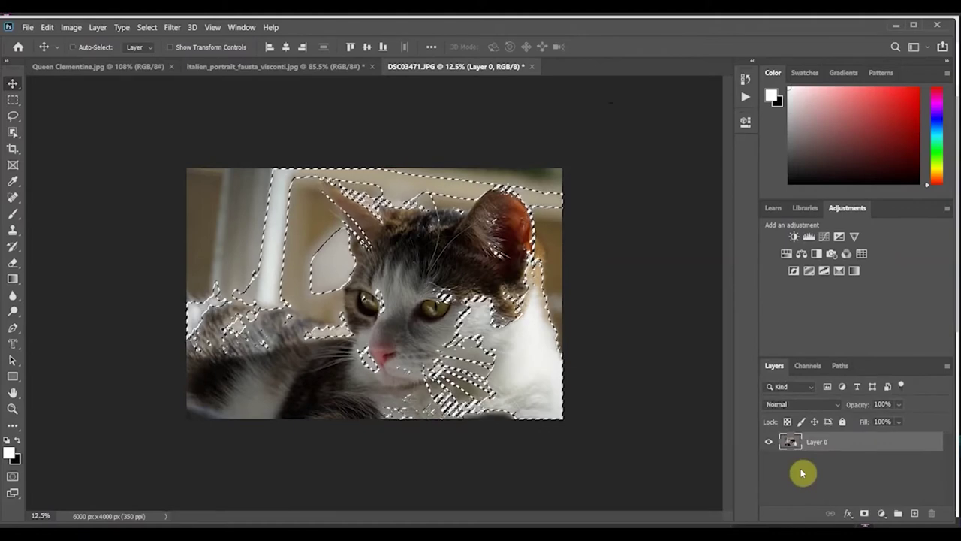
Invert the selection to the shadows, copy them to Layer 1, and blend it with Screen
key("ctrl+shift+i")
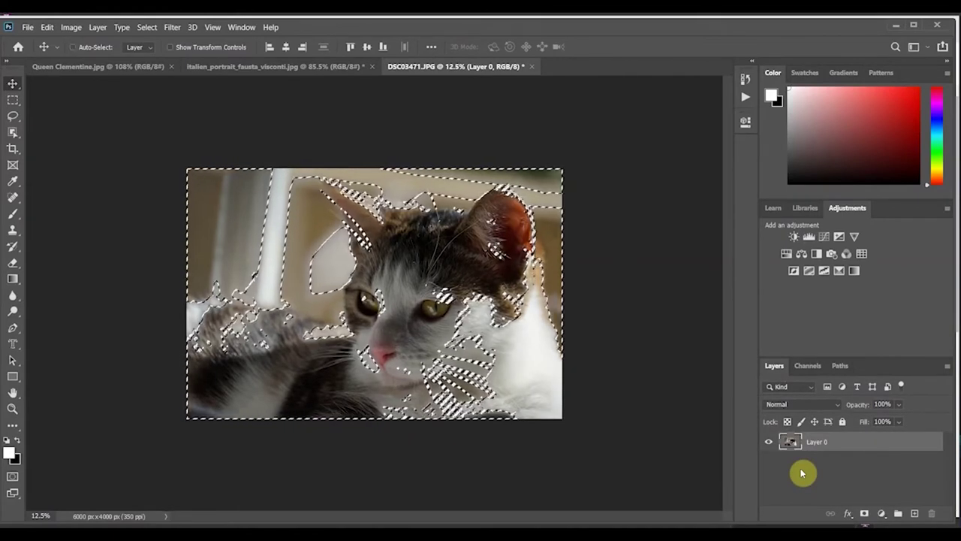
key("ctrl+j")
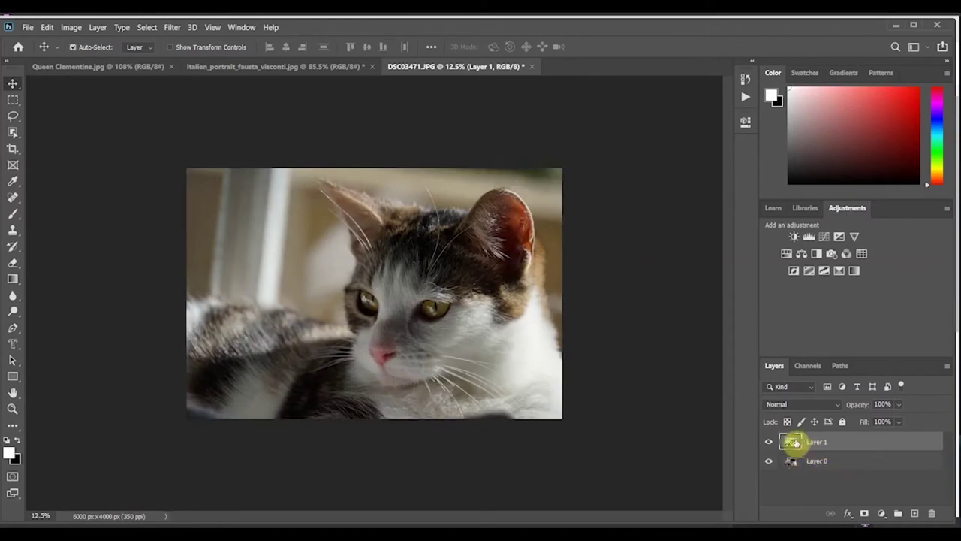
left_click(835, 404)
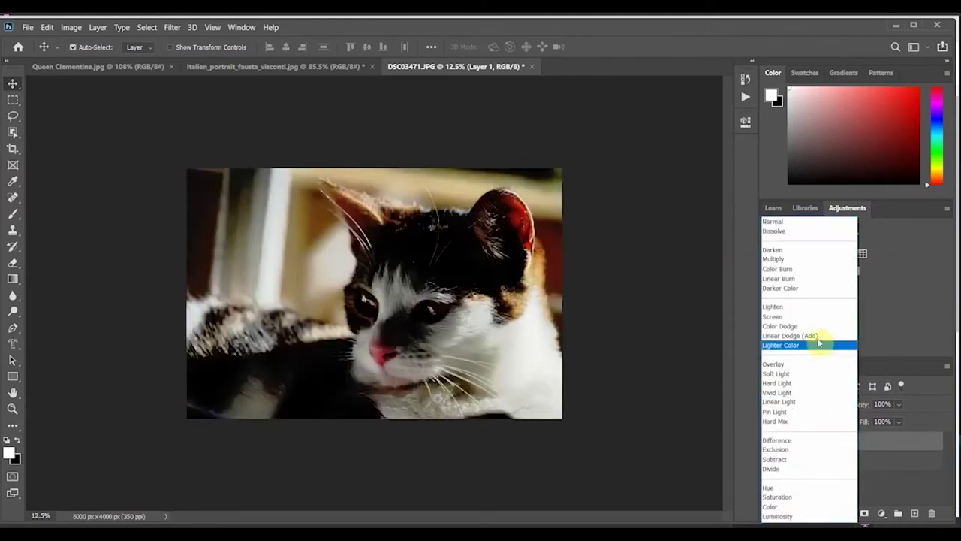
left_click(801, 319)
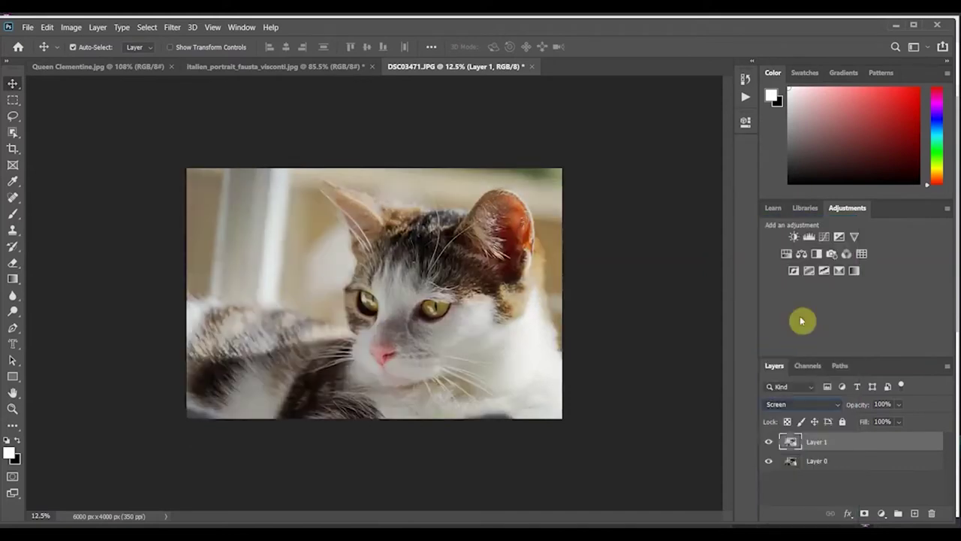
Add a black mask to Layer 1 and set up a soft 800 px brush
left_click(863, 515, "alt")
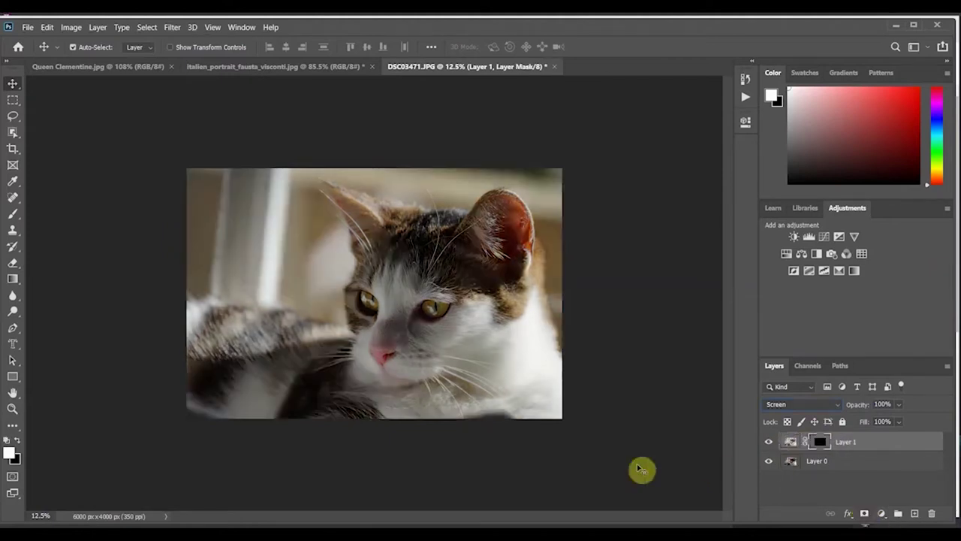
left_click(12, 215)
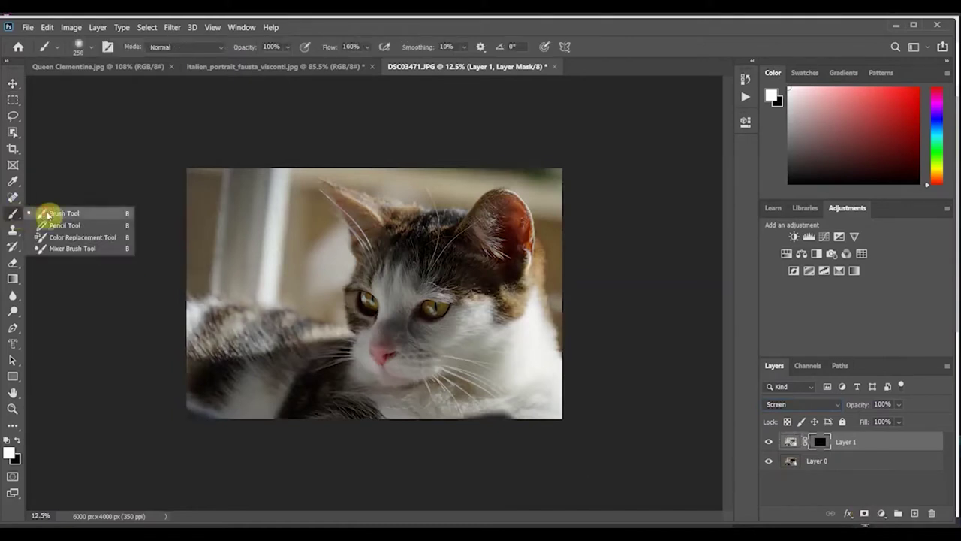
left_click(48, 213)
left_click(96, 50)
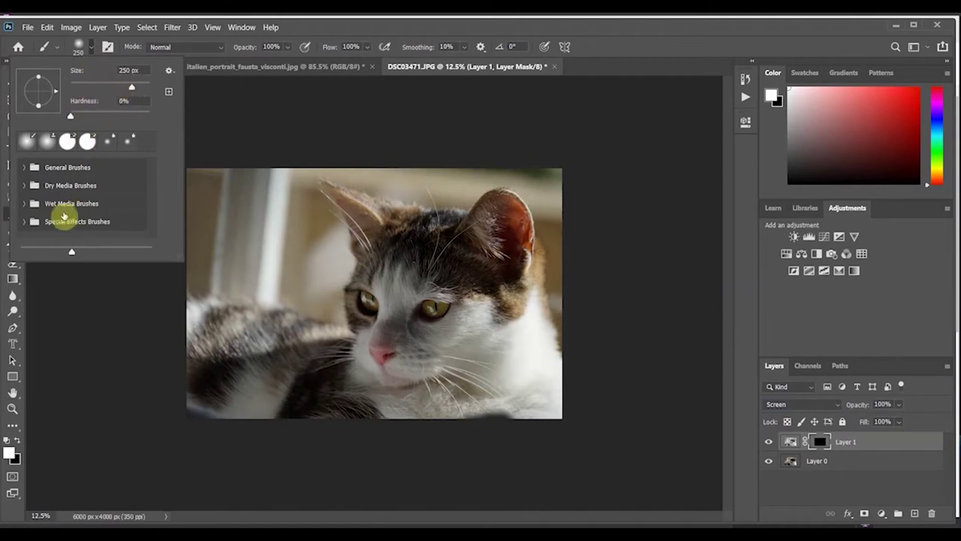
left_click(11, 454)
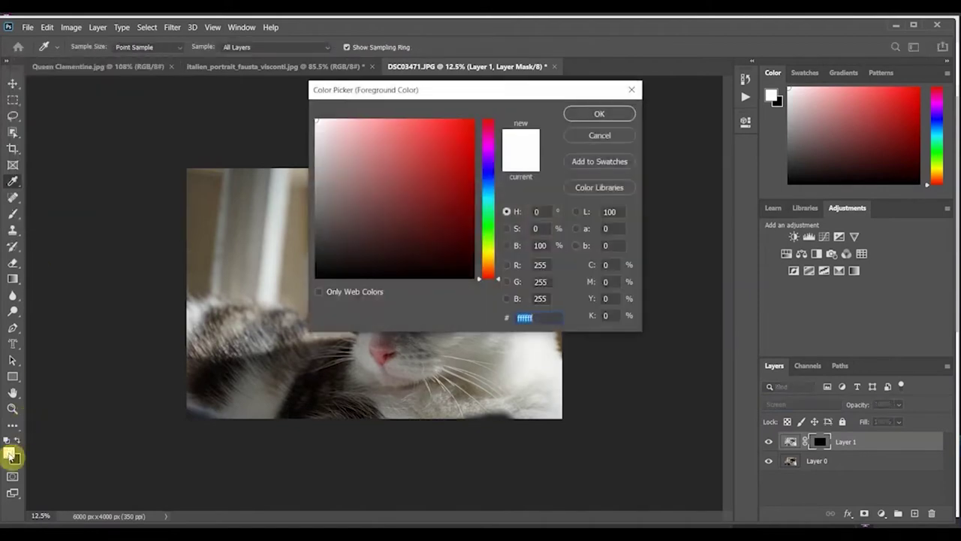
left_click(590, 137)
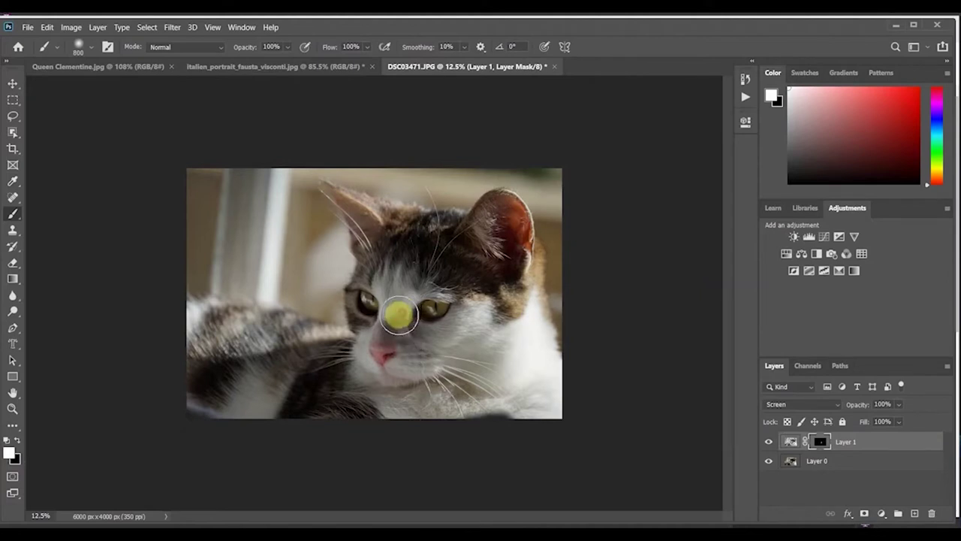
Paint the mask white over the eyes, muzzle and chin, then black over the fur above the eye
mouse_move(395, 311)
left_mouse_down()
mouse_move(419, 352)
mouse_move(443, 320)
mouse_move(436, 306)
mouse_move(366, 344)
mouse_move(401, 347)
mouse_move(387, 322)
mouse_move(398, 292)
mouse_move(380, 288)
mouse_move(365, 323)
mouse_move(376, 262)
mouse_move(341, 199)
mouse_move(401, 230)
mouse_move(463, 226)
mouse_move(428, 245)
mouse_move(472, 272)
mouse_move(466, 254)
mouse_move(520, 282)
mouse_move(503, 311)
mouse_move(538, 337)
left_mouse_up()
mouse_move(477, 309)
left_mouse_down()
mouse_move(492, 416)
mouse_move(456, 322)
mouse_move(455, 397)
mouse_move(427, 324)
mouse_move(429, 395)
mouse_move(421, 358)
mouse_move(389, 361)
mouse_move(395, 408)
mouse_move(389, 351)
mouse_move(367, 399)
mouse_move(365, 293)
mouse_move(390, 232)
mouse_move(383, 213)
mouse_move(343, 195)
mouse_move(431, 235)
mouse_move(481, 199)
mouse_move(504, 200)
mouse_move(525, 220)
mouse_move(557, 419)
mouse_move(444, 428)
left_mouse_up()
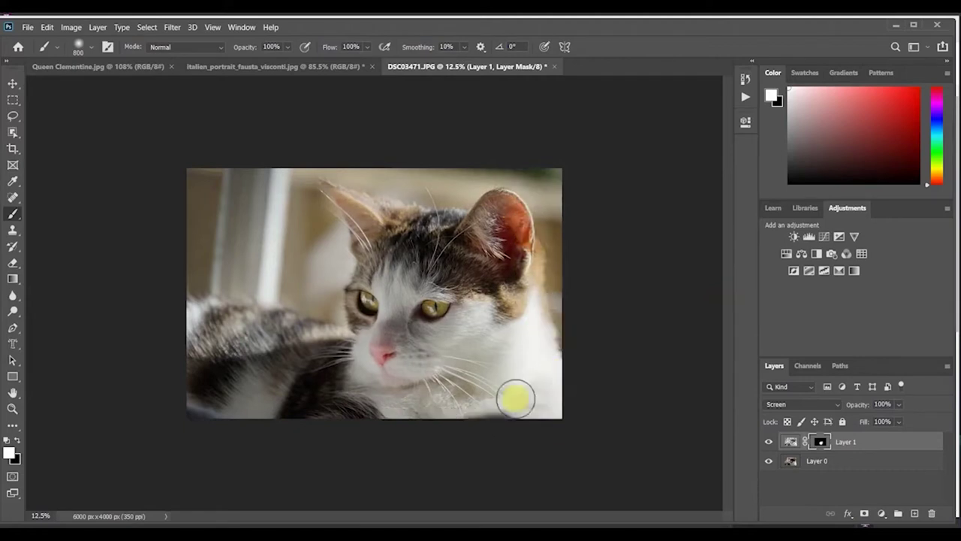
left_click_drag(425, 307, 429, 330)
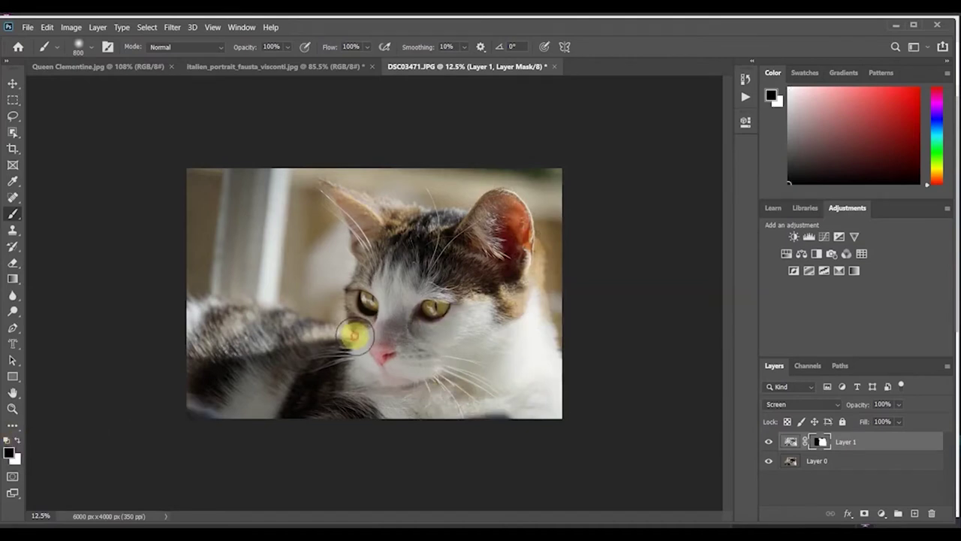
mouse_move(354, 337)
left_mouse_down()
mouse_move(340, 280)
mouse_move(354, 250)
mouse_move(326, 202)
left_mouse_up()
Reset the painting colours and flatten the cat photo into a single Background layer
key("x")
left_click(98, 28)
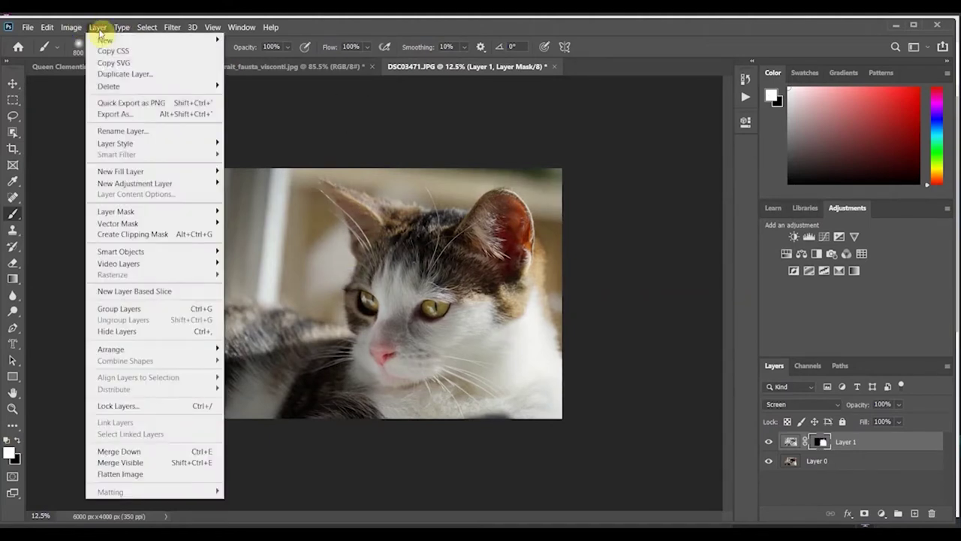
left_click(109, 477)
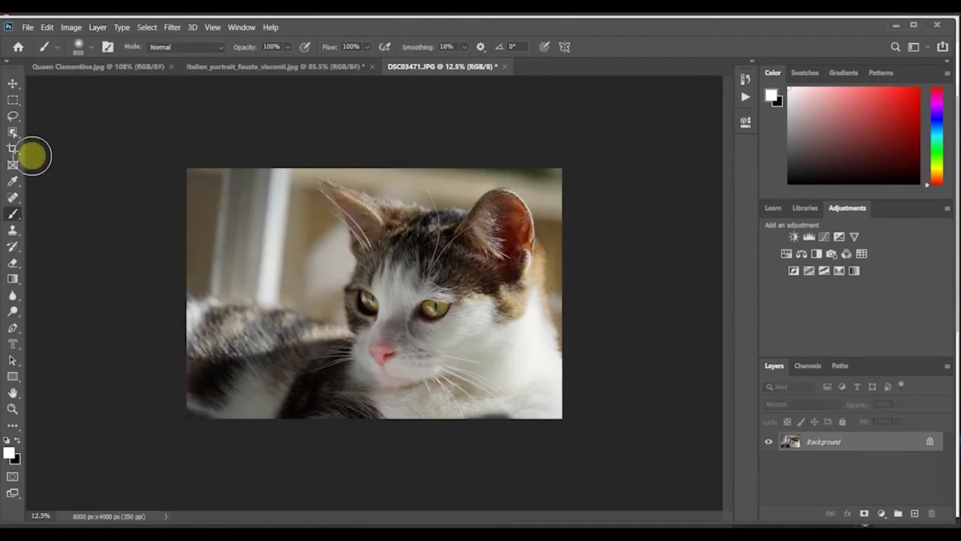
Lasso a freehand outline around the cat's head and copy it
left_click(13, 117)
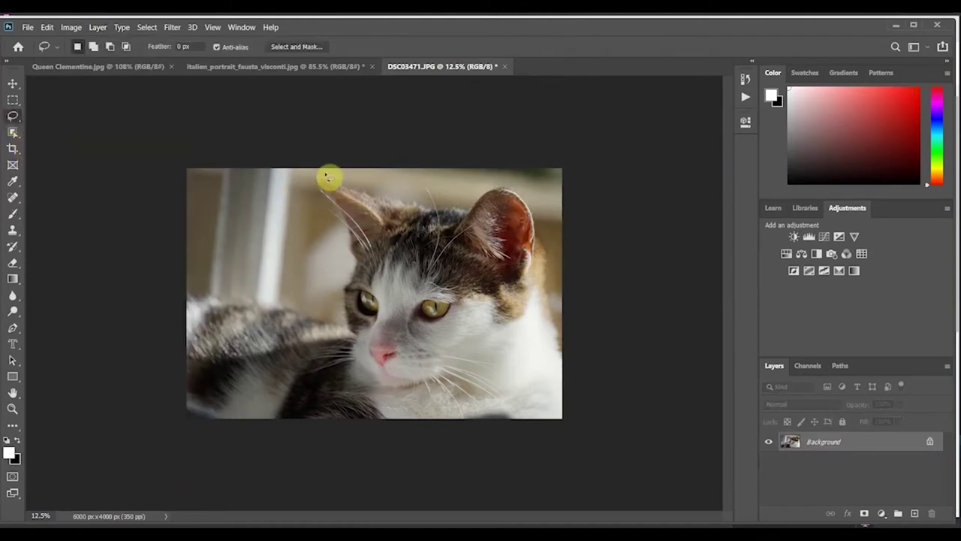
mouse_move(324, 176)
left_mouse_down()
mouse_move(342, 260)
mouse_move(333, 310)
mouse_move(344, 429)
mouse_move(553, 440)
mouse_move(586, 380)
mouse_move(565, 338)
mouse_move(555, 254)
mouse_move(530, 199)
mouse_move(509, 178)
mouse_move(451, 206)
mouse_move(325, 176)
left_mouse_up()
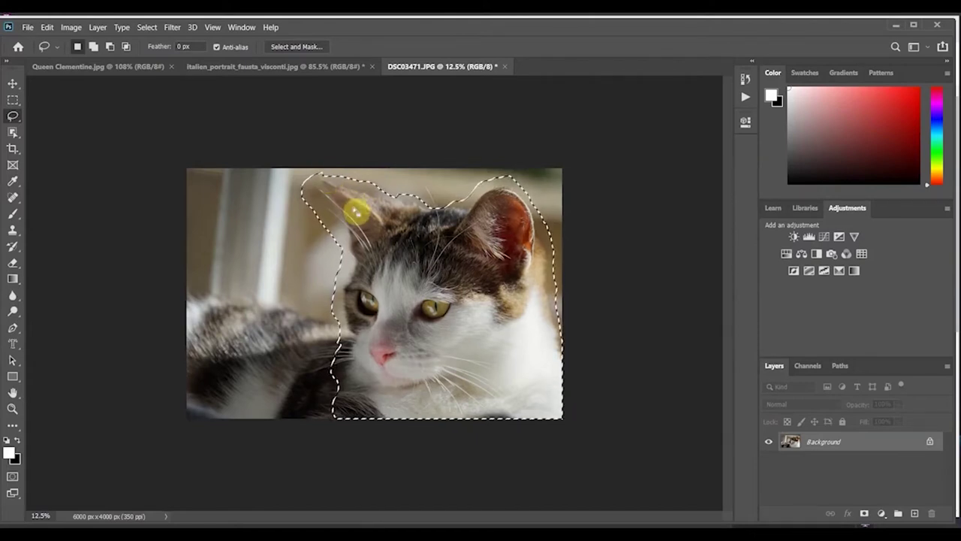
left_click(47, 27)
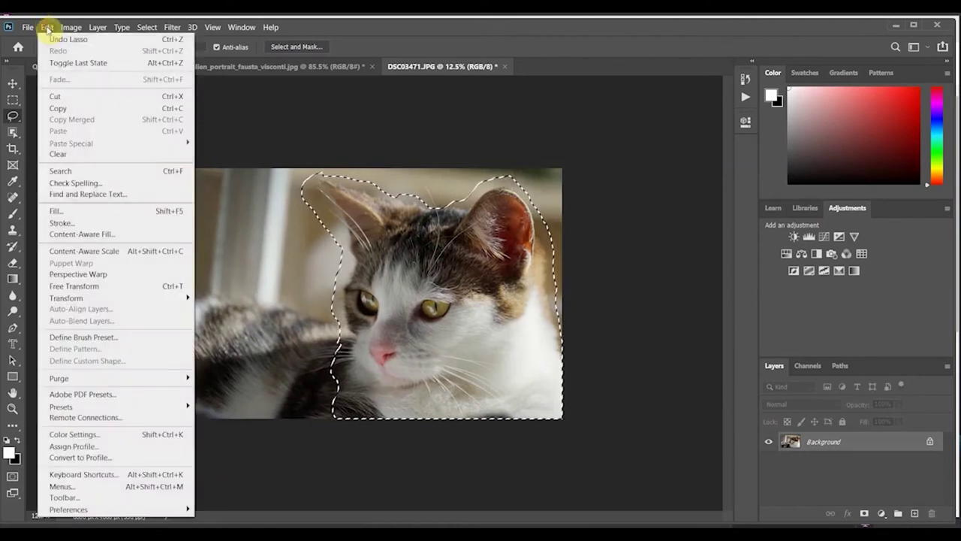
left_click(75, 108)
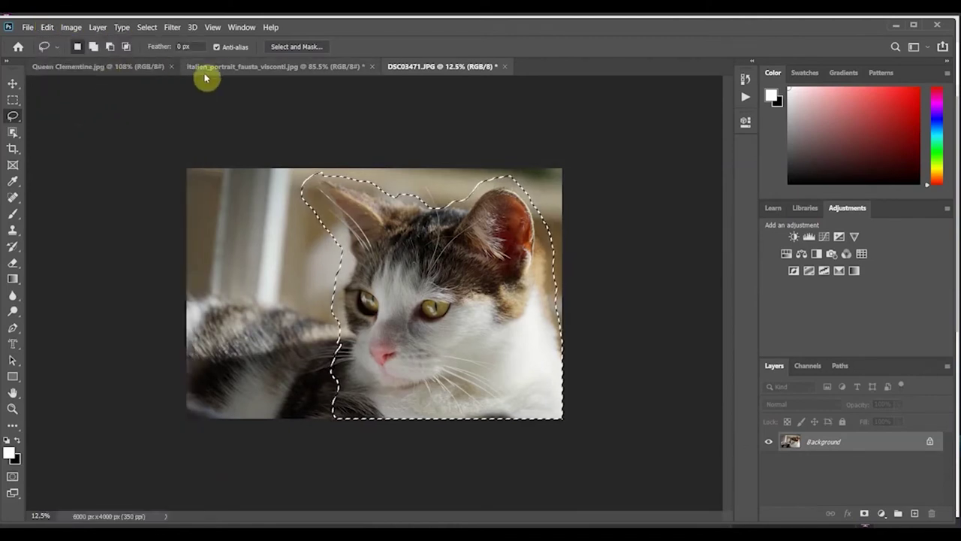
Paste the copied cat head into the Fausta Visconti portrait
left_click(237, 67)
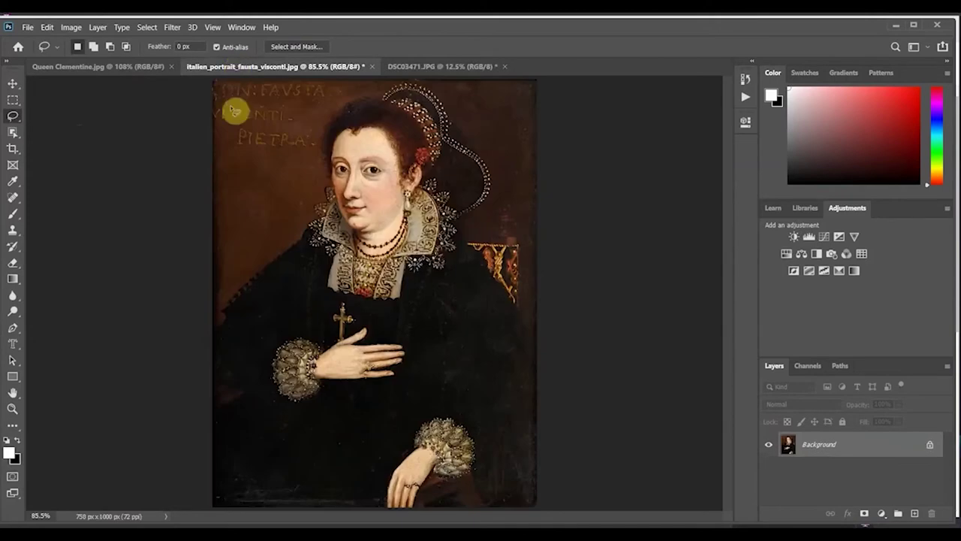
left_click(48, 27)
left_click(75, 131)
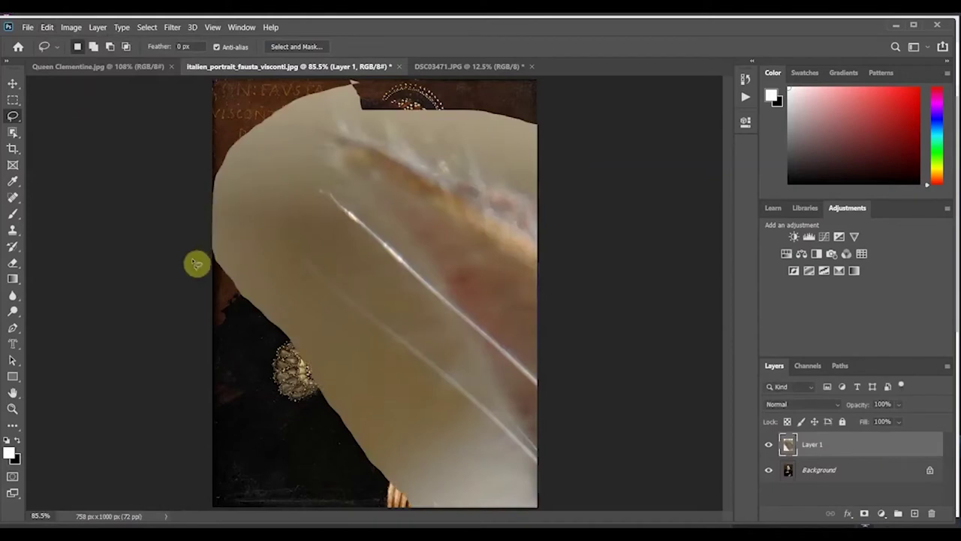
key("ctrl+minus")
key("ctrl+minus")
key("ctrl+minus")
key("ctrl+minus")
key("ctrl+minus")
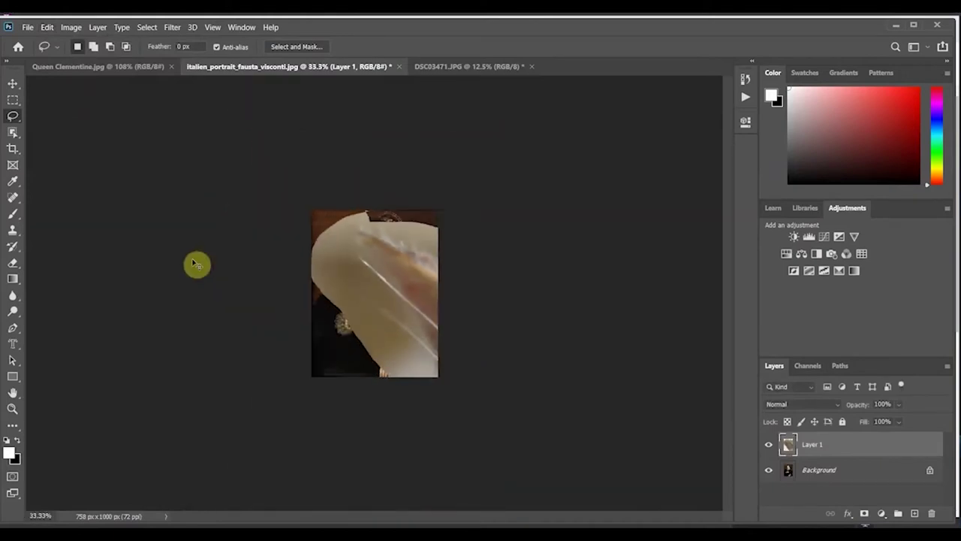
key("ctrl+minus")
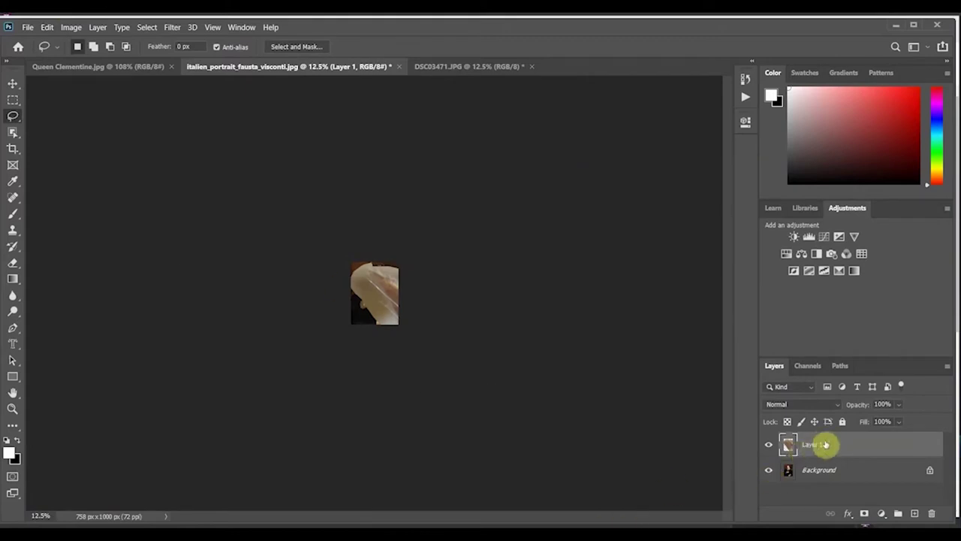
left_click_drag(815, 445, 693, 425)
Scale the cat head down, place it over the woman's face, then nudge it slightly right
key("ctrl+t")
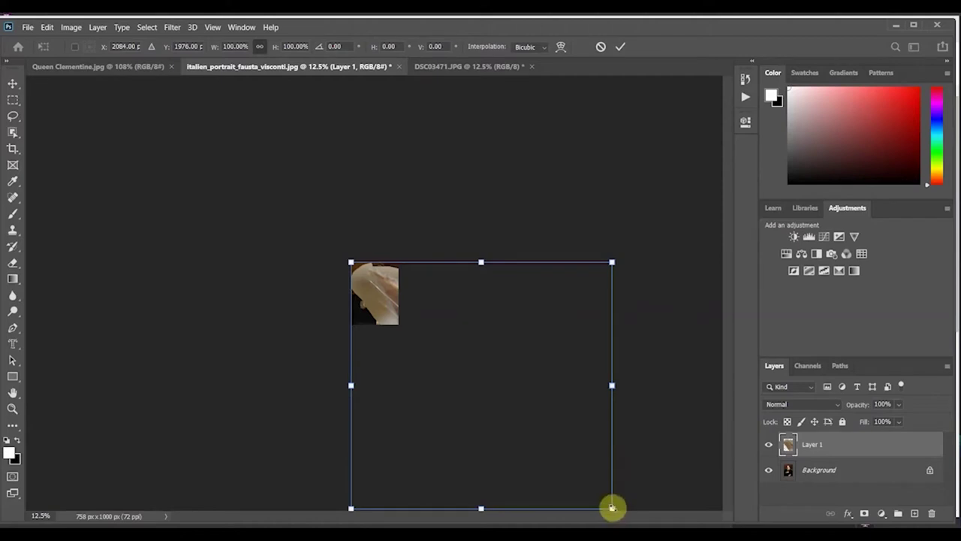
left_click_drag(612, 508, 375, 285)
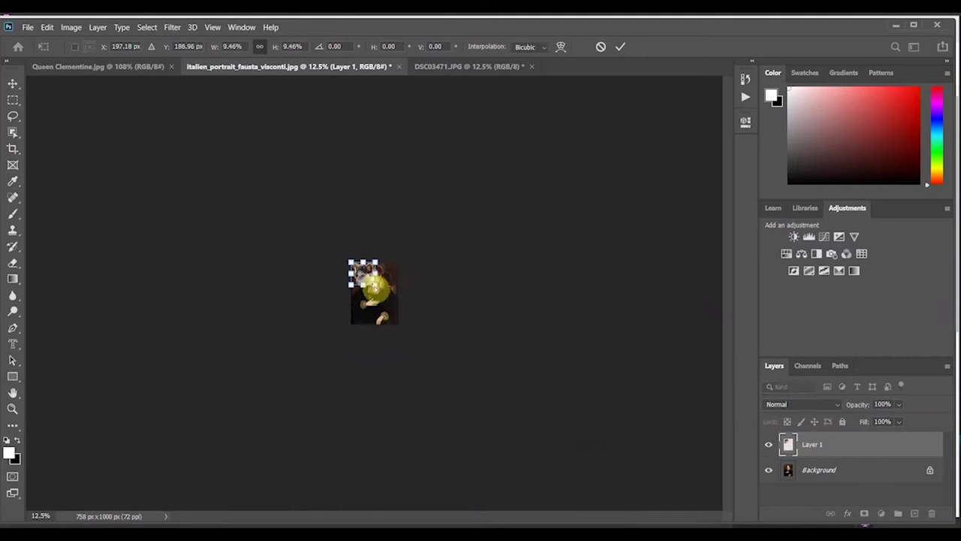
key("ctrl+0")
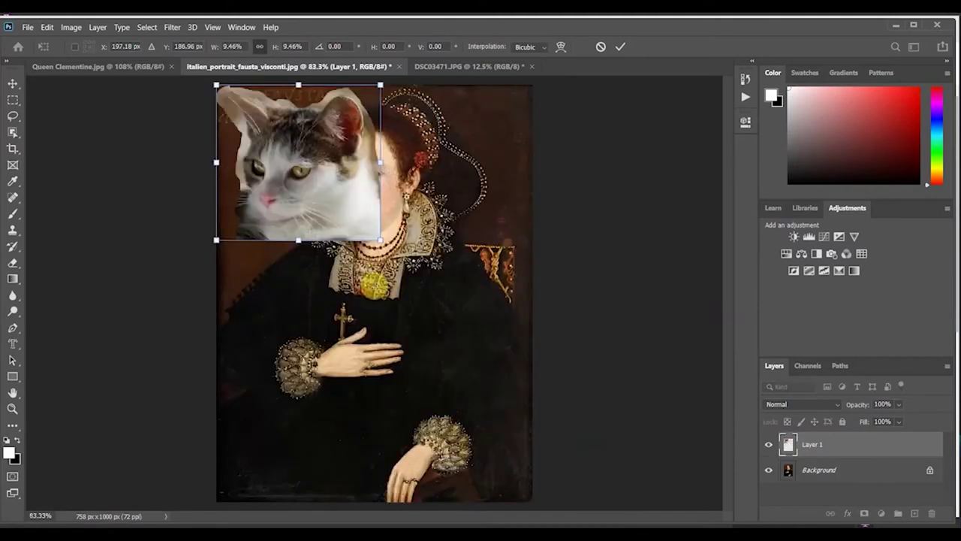
left_click_drag(298, 197, 375, 213)
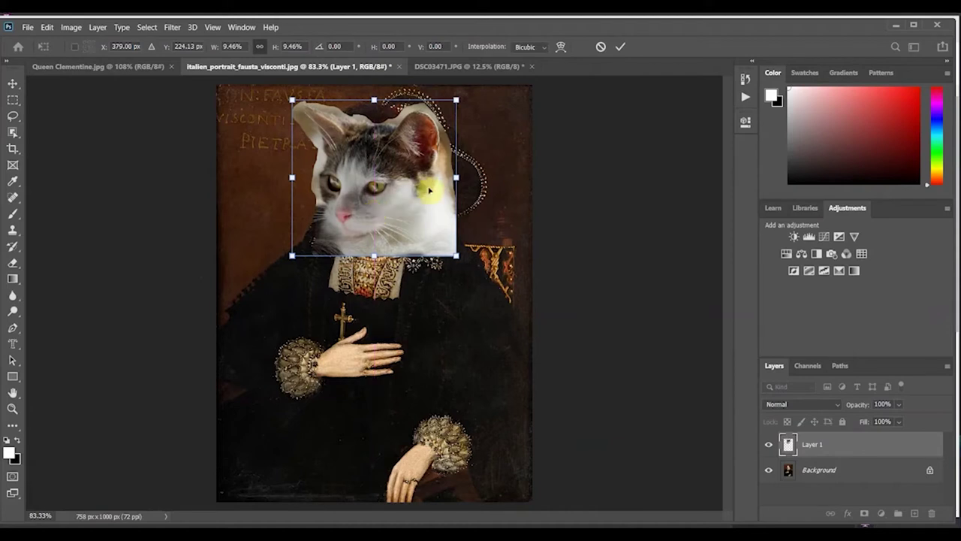
left_click(620, 50)
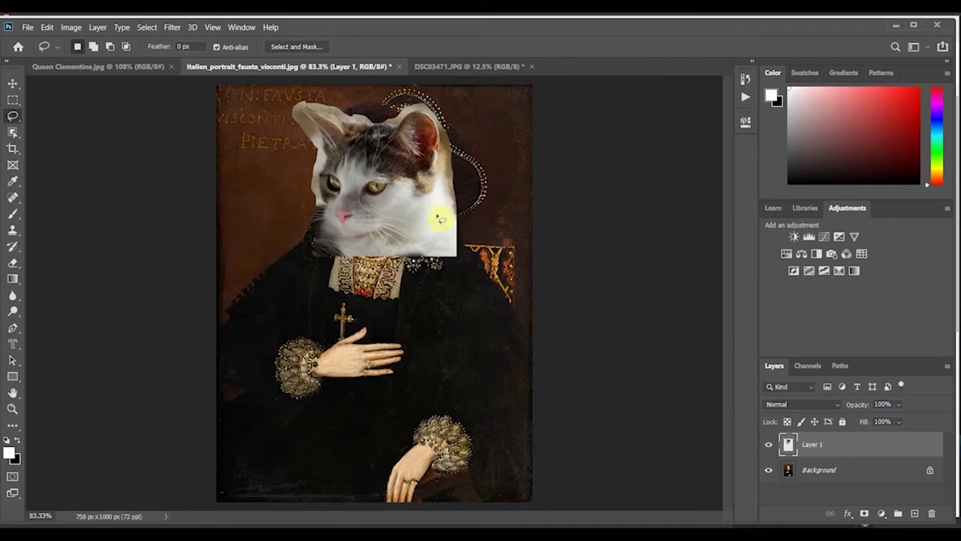
key("ctrl+t")
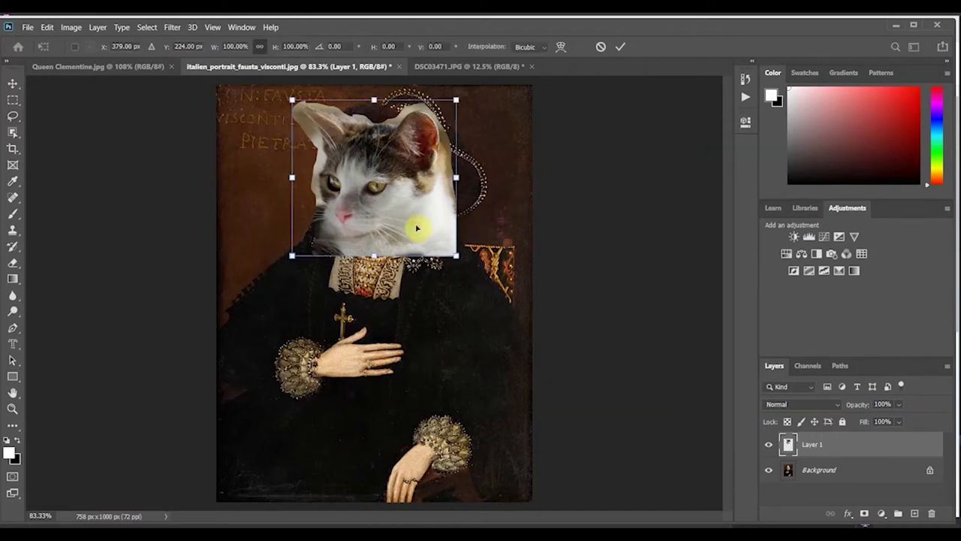
left_click_drag(416, 227, 428, 228)
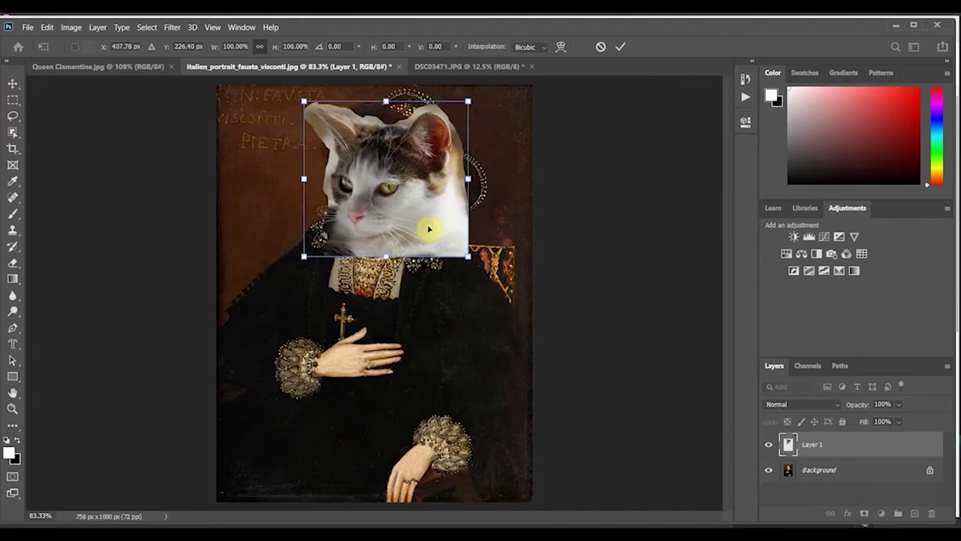
Commit the cat head's position, hide Layer 1, and lasso the woman's face and hair on the Background
left_click(621, 45)
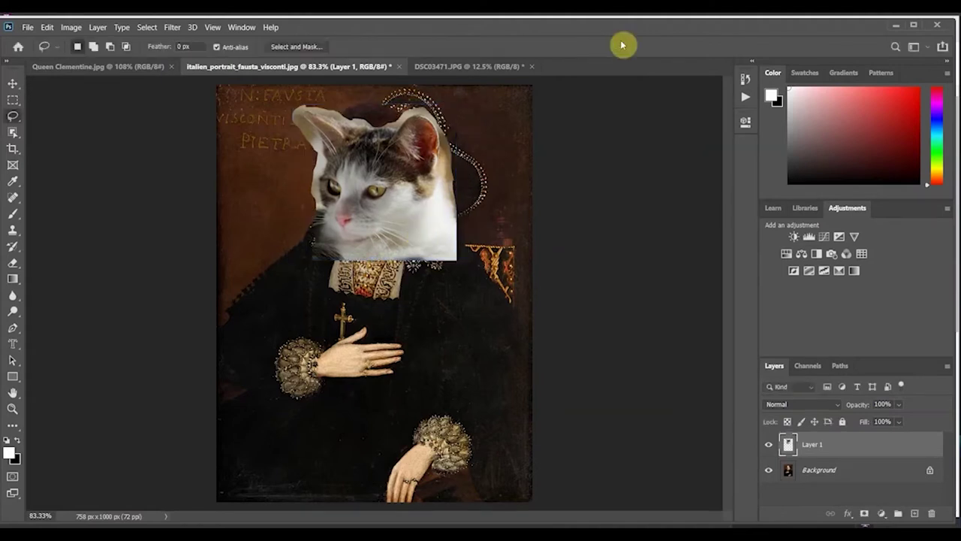
left_click(768, 447)
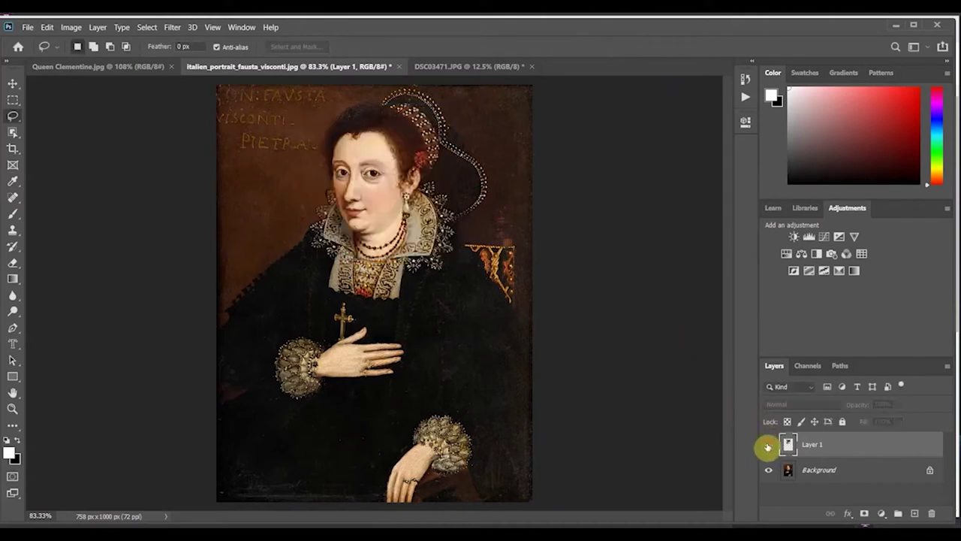
left_click(850, 473)
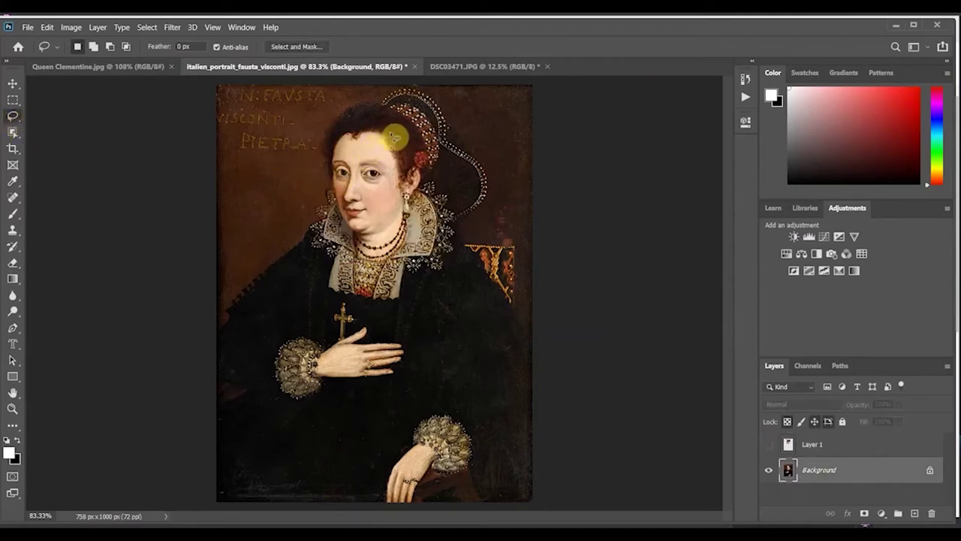
mouse_move(395, 132)
left_mouse_down()
mouse_move(349, 124)
mouse_move(328, 150)
mouse_move(327, 189)
mouse_move(362, 254)
mouse_move(386, 266)
mouse_move(412, 252)
mouse_move(414, 211)
mouse_move(437, 172)
mouse_move(394, 139)
left_mouse_up()
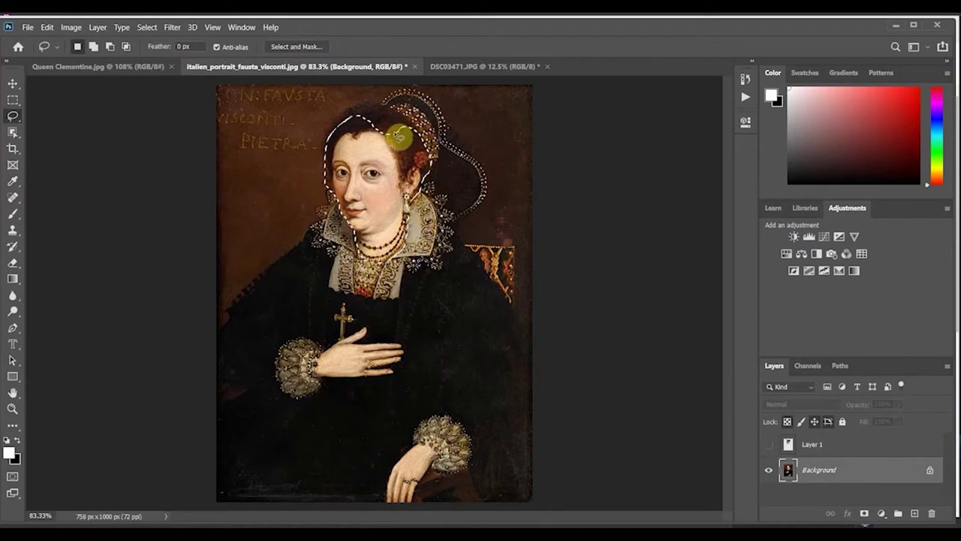
left_click(47, 28)
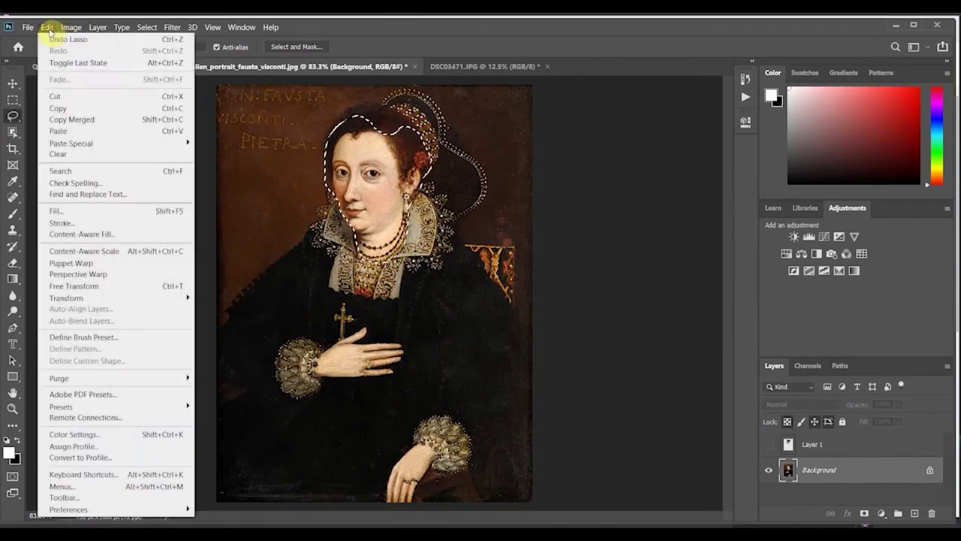
Content-Aware Fill the face selection from a custom sampling area, outputting to Current Layer
left_click(95, 234)
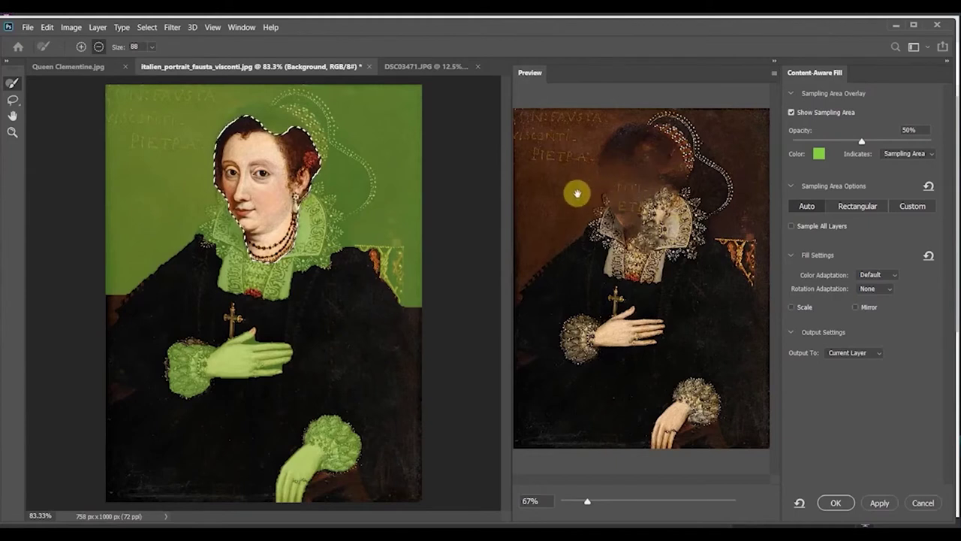
left_click(909, 207)
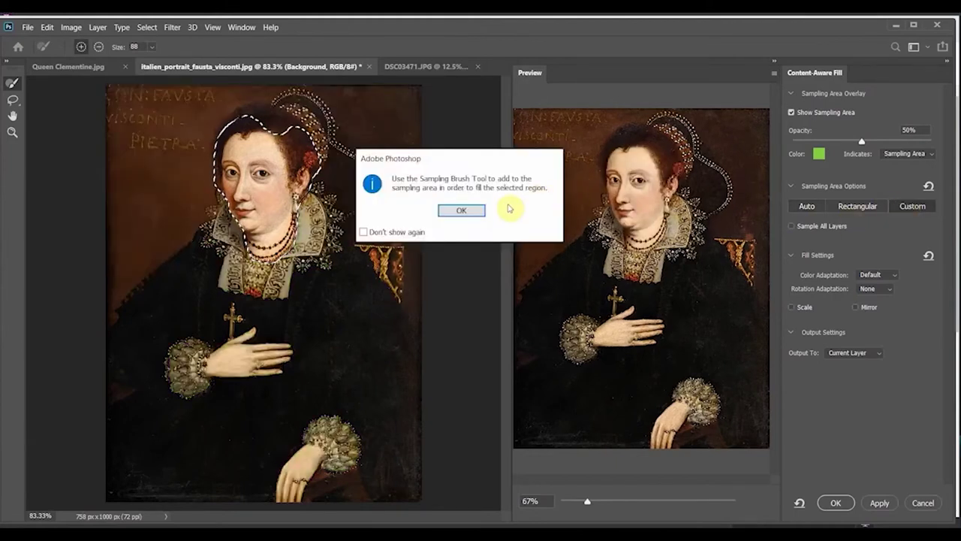
left_click(465, 211)
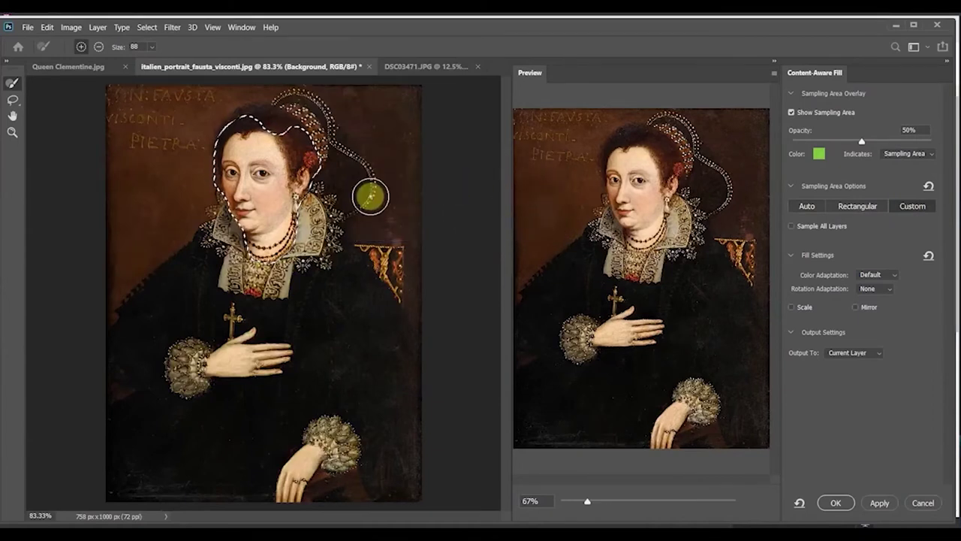
left_click(143, 194)
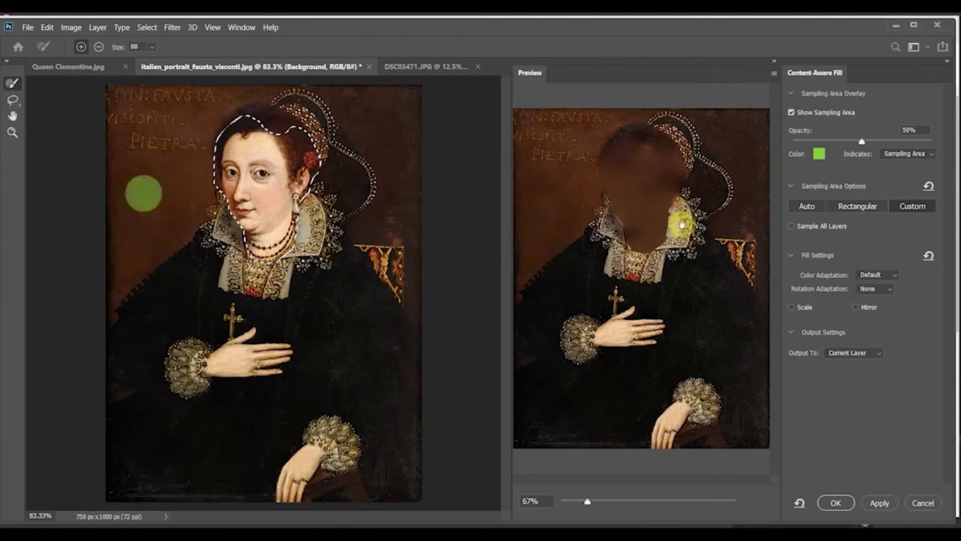
left_click(879, 353)
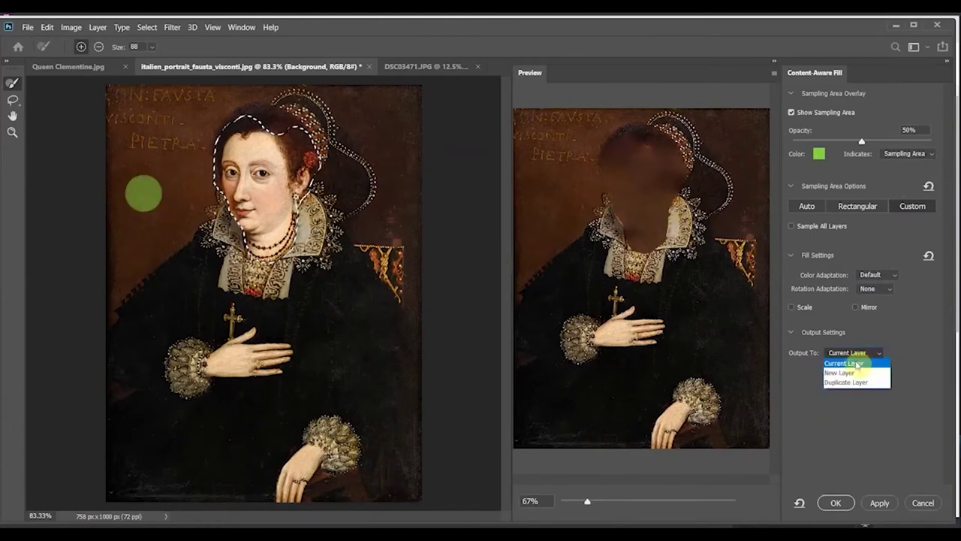
left_click(856, 363)
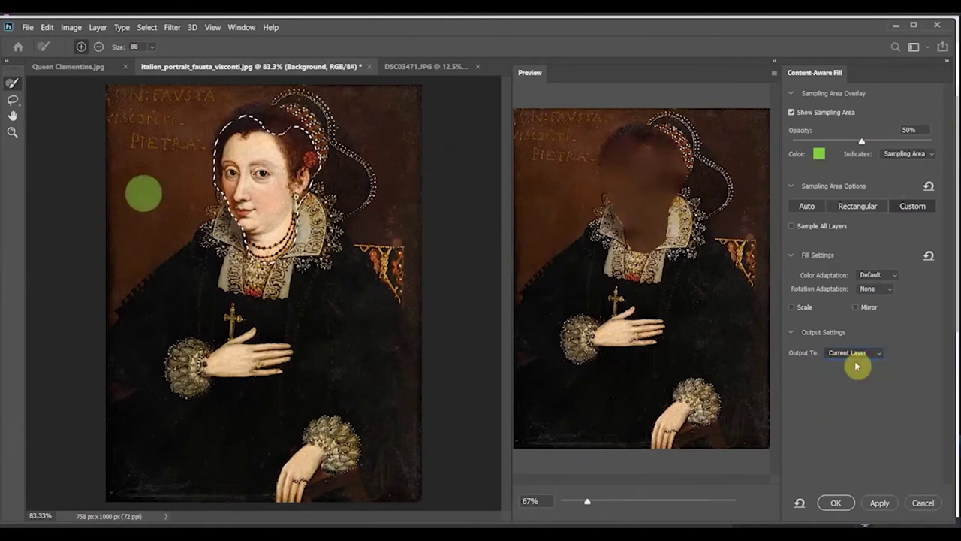
left_click(883, 503)
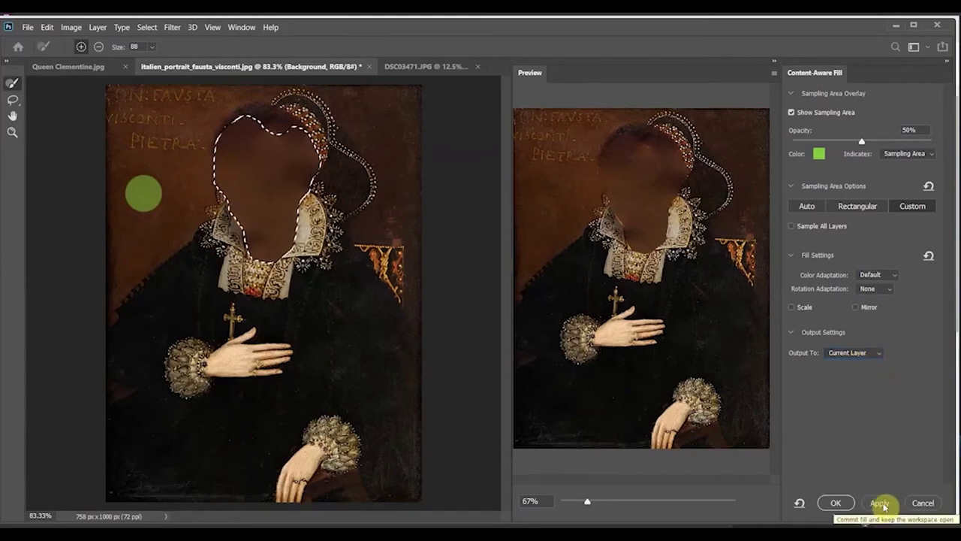
left_click(838, 503)
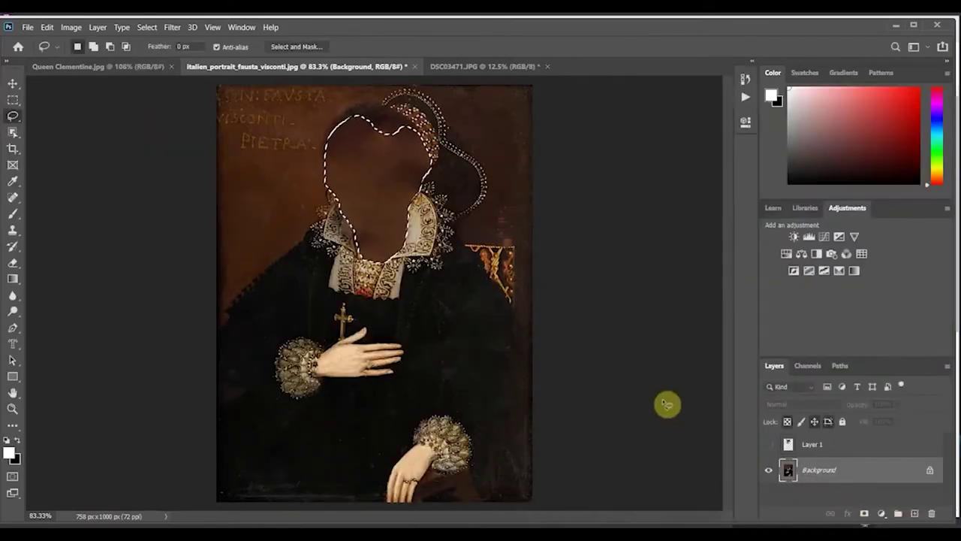
Deselect, show the cat-head Layer 1 over the blanked face, and add a layer mask to it
key("ctrl+d")
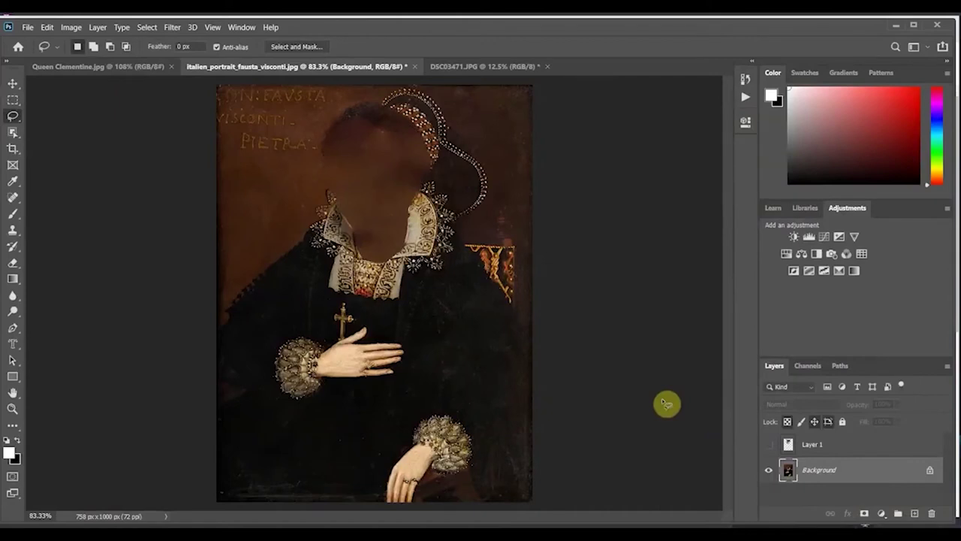
left_click(768, 444)
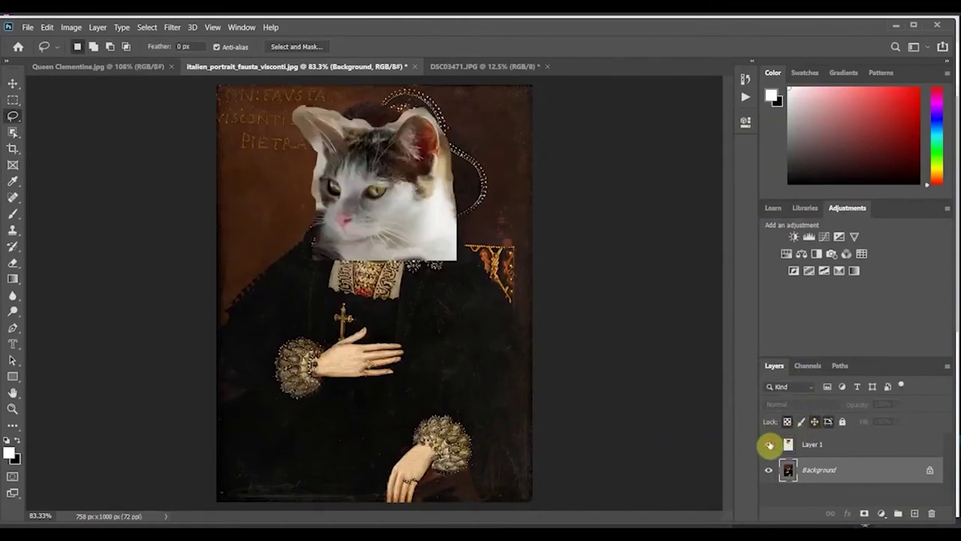
left_click(768, 444)
left_click(769, 445)
left_click(831, 445)
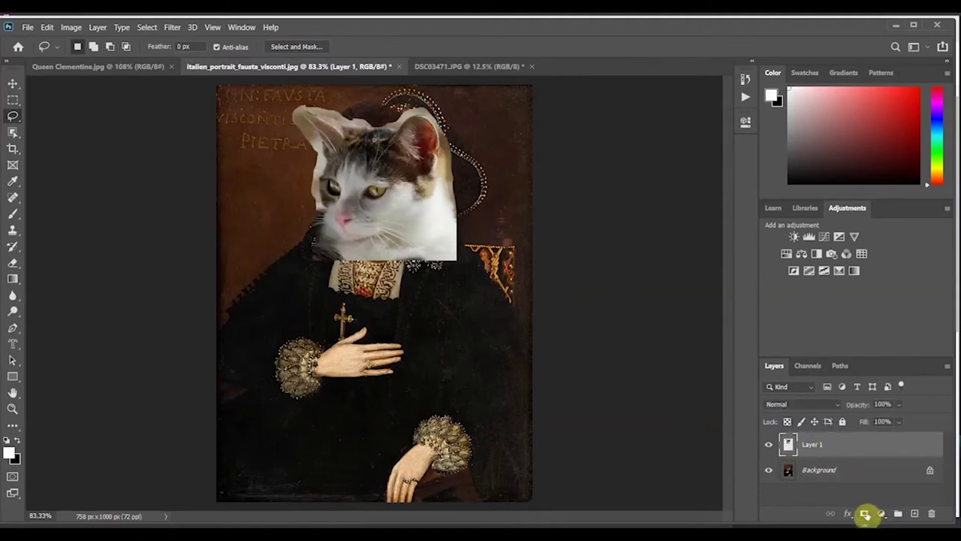
left_click(865, 513)
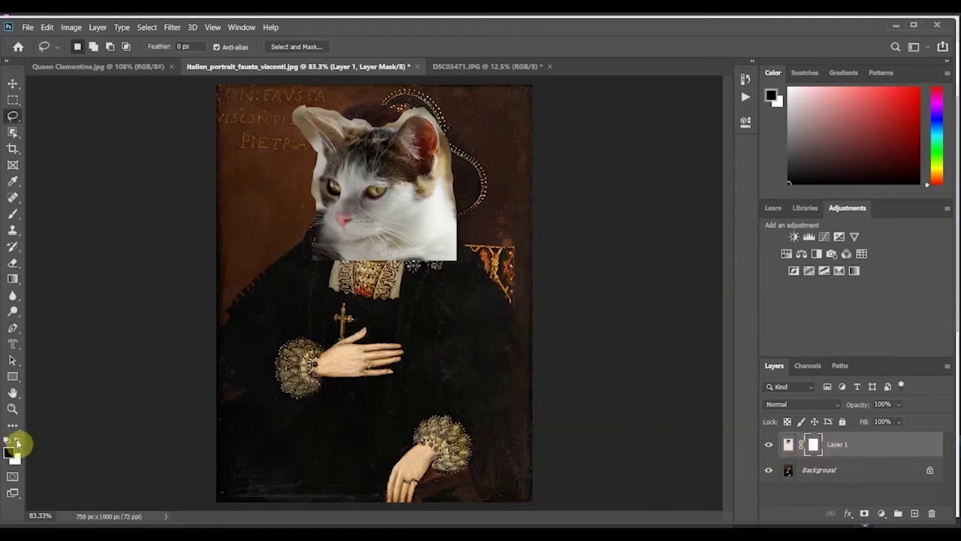
With an 80 px brush, paint black on Layer 1's mask to hide the cat photo's left and cheek edges
left_click(15, 214)
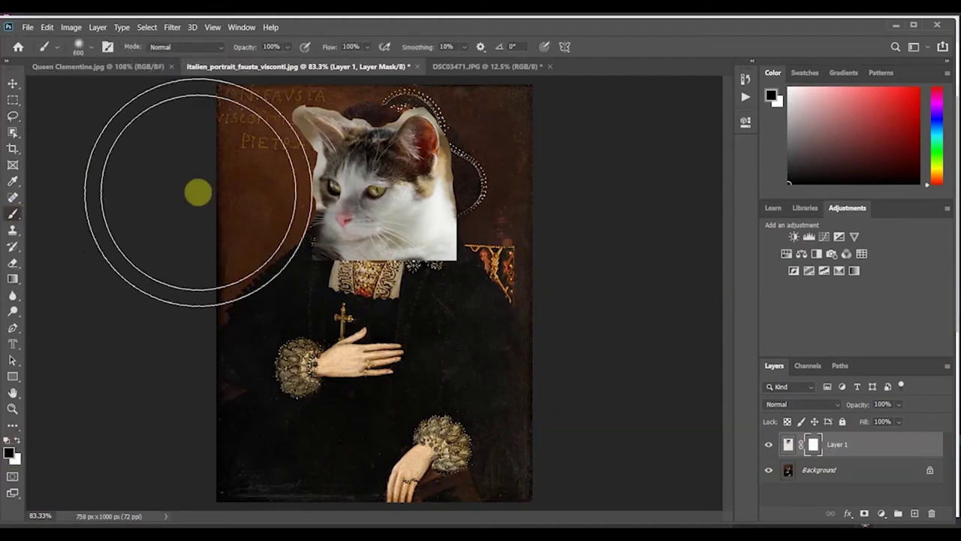
key("bracketleft")
key("bracketleft")
key("bracketleft")
key("bracketleft")
key("bracketleft")
key("bracketleft")
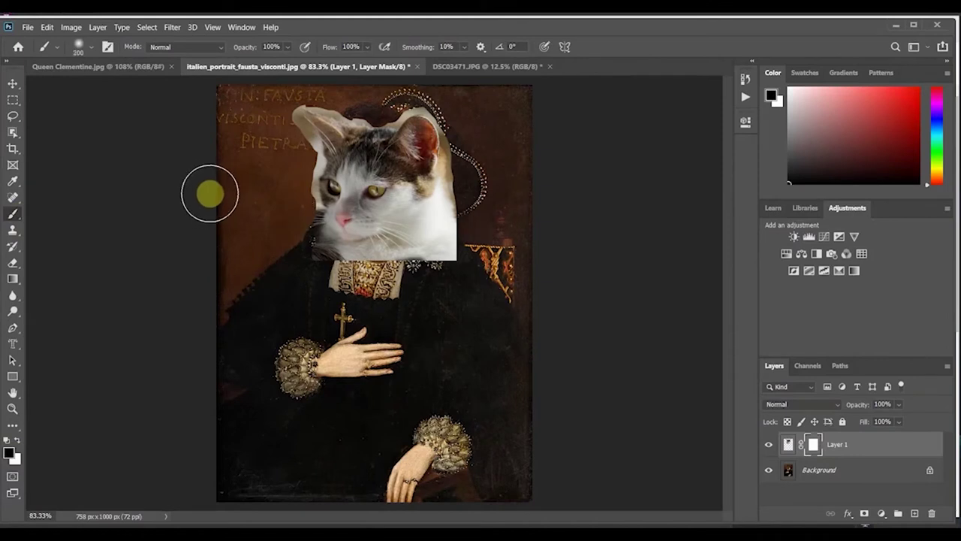
key("bracketleft")
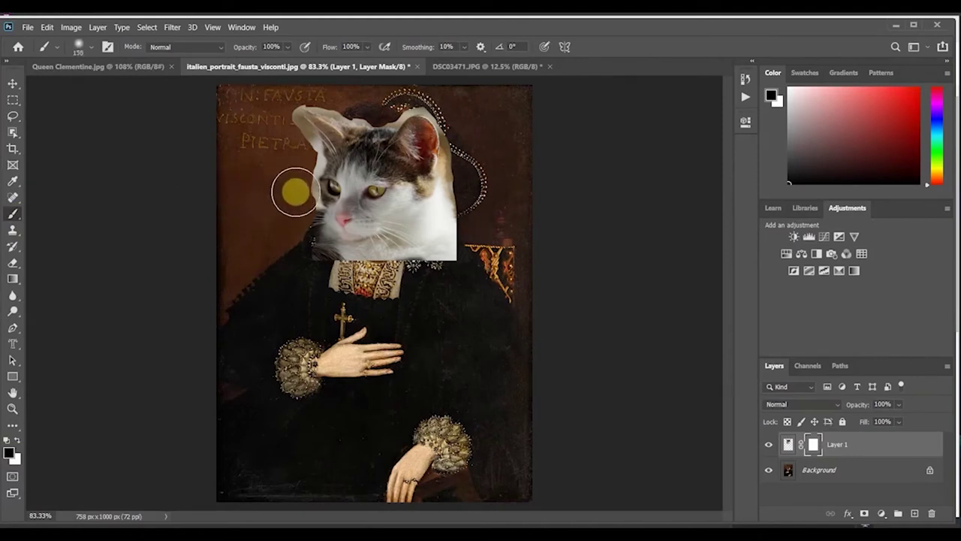
key("bracketleft")
key("bracketleft")
key("bracketleft")
key("bracketleft")
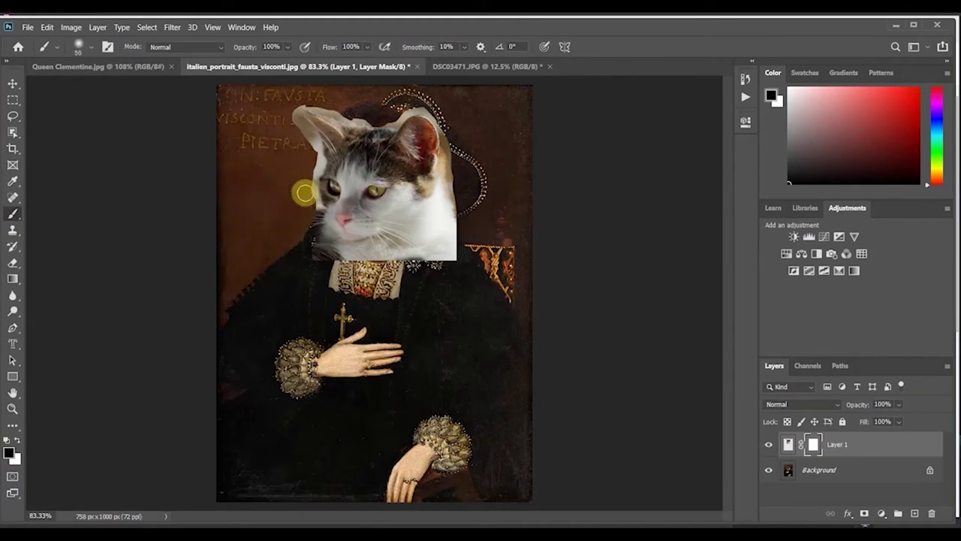
mouse_move(311, 194)
left_mouse_down()
mouse_move(314, 161)
mouse_move(295, 122)
mouse_move(299, 103)
mouse_move(384, 123)
mouse_move(427, 107)
mouse_move(454, 157)
mouse_move(455, 251)
mouse_move(445, 259)
mouse_move(438, 252)
mouse_move(455, 198)
mouse_move(414, 262)
mouse_move(442, 197)
mouse_move(406, 262)
mouse_move(428, 229)
mouse_move(445, 161)
mouse_move(434, 196)
left_mouse_up()
mouse_move(307, 223)
left_mouse_down()
mouse_move(339, 262)
mouse_move(390, 264)
mouse_move(328, 267)
mouse_move(315, 242)
mouse_move(314, 147)
mouse_move(297, 109)
mouse_move(301, 100)
mouse_move(366, 122)
left_mouse_up()
Refine the mask at the collar: hide fur over the lace, restore the chin, hide edges near the hood
scroll(377, 124, "up", 3)
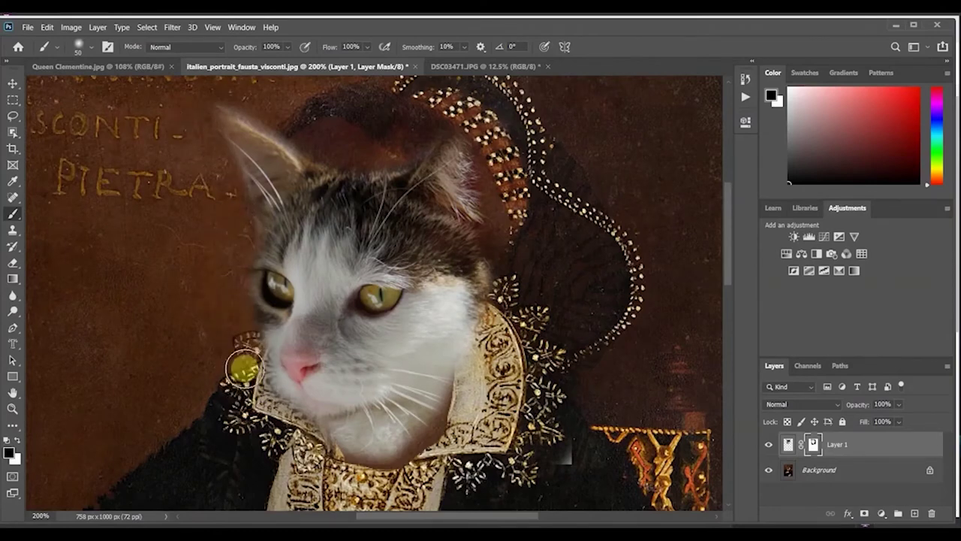
mouse_move(268, 392)
left_mouse_down()
mouse_move(286, 423)
mouse_move(317, 446)
left_mouse_up()
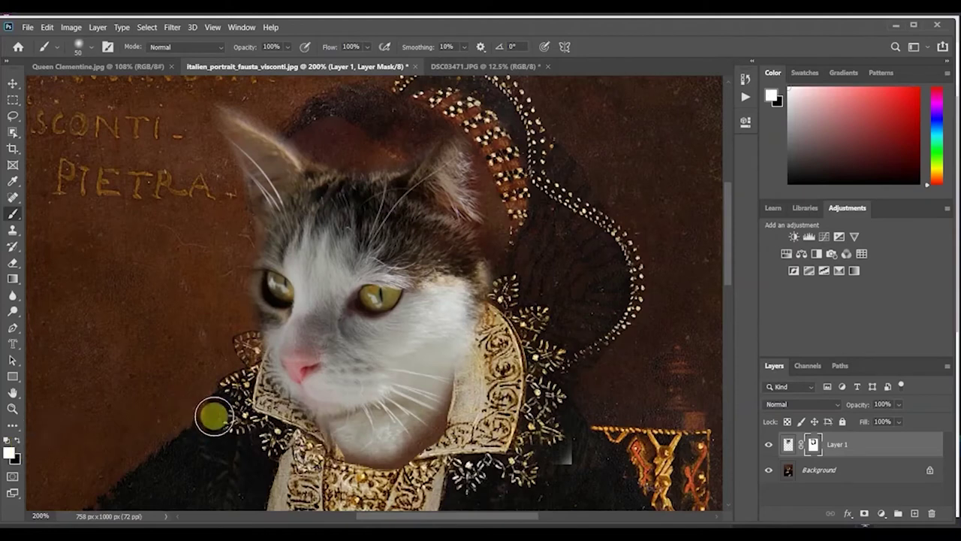
key("bracketright")
key("bracketright")
key("bracketleft")
key("bracketleft")
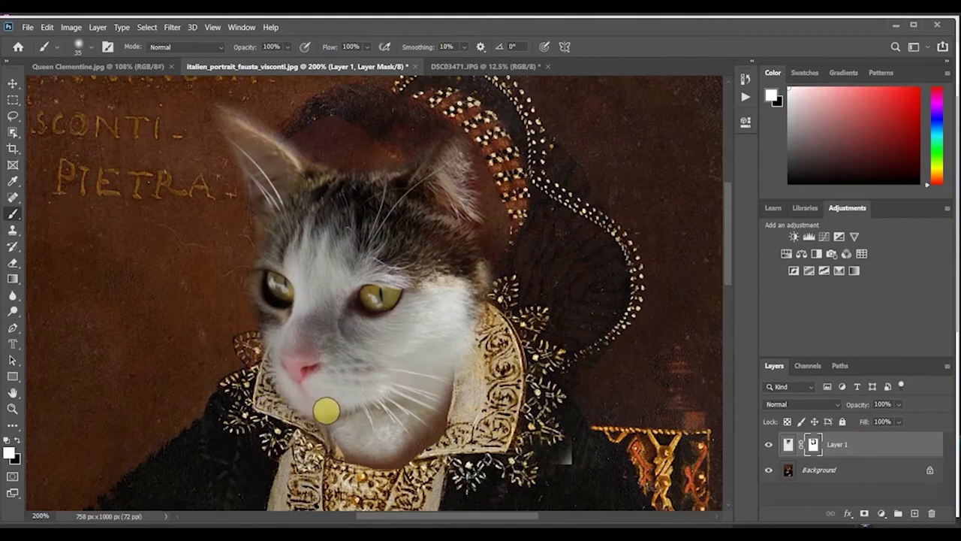
mouse_move(353, 440)
left_mouse_down()
mouse_move(353, 450)
mouse_move(370, 450)
mouse_move(440, 382)
mouse_move(414, 435)
mouse_move(395, 443)
mouse_move(430, 422)
mouse_move(435, 348)
mouse_move(438, 383)
mouse_move(420, 410)
mouse_move(341, 435)
mouse_move(367, 440)
mouse_move(417, 391)
mouse_move(315, 393)
left_mouse_up()
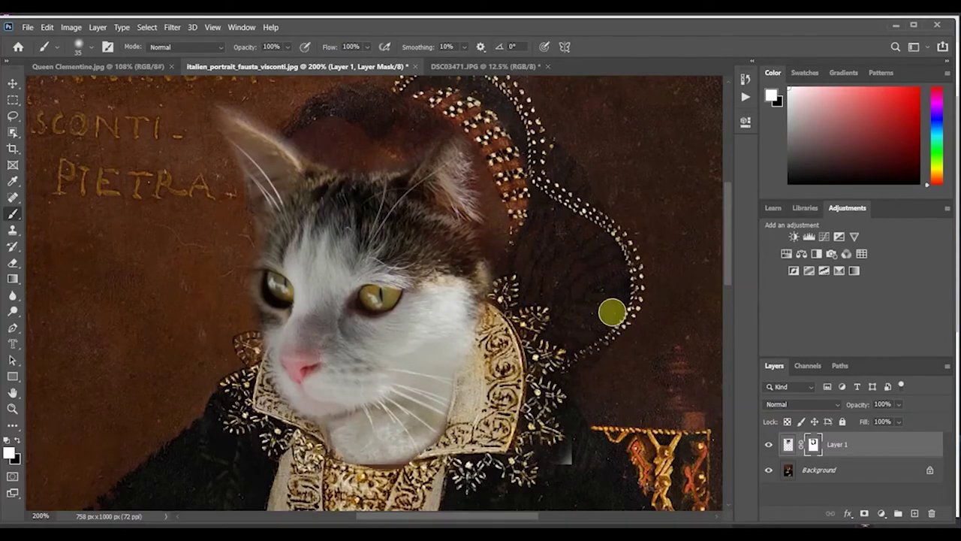
key("x")
mouse_move(360, 472)
left_mouse_down()
mouse_move(413, 465)
mouse_move(339, 467)
mouse_move(399, 476)
left_mouse_up()
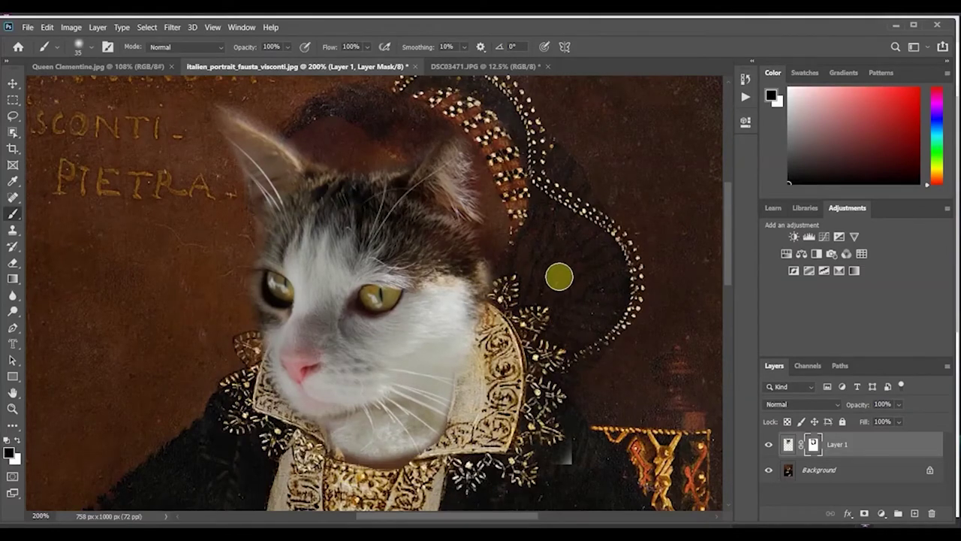
key("ctrl+minus")
key("ctrl+minus")
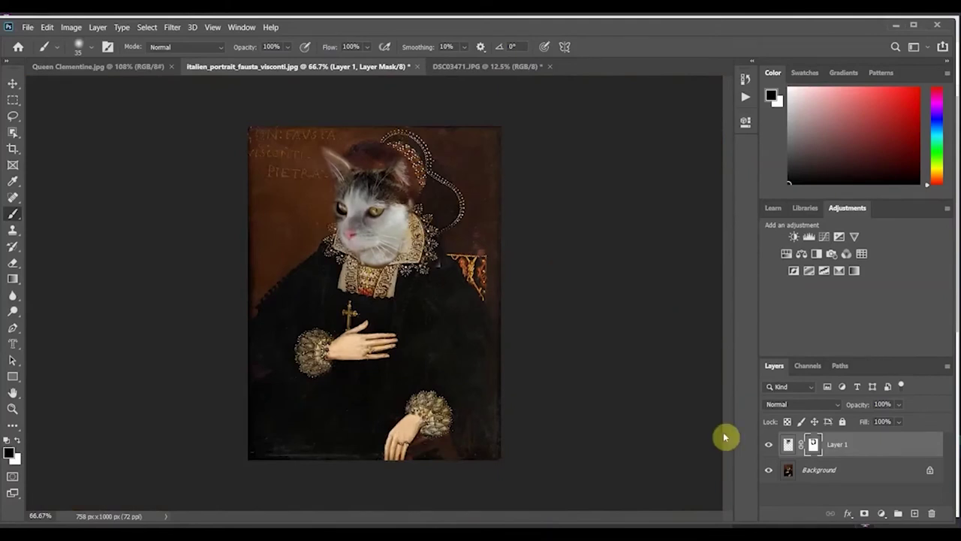
Convert Layer 1 to a Smart Object and apply Unsharp Mask to it as a smart filter
right_click(840, 445)
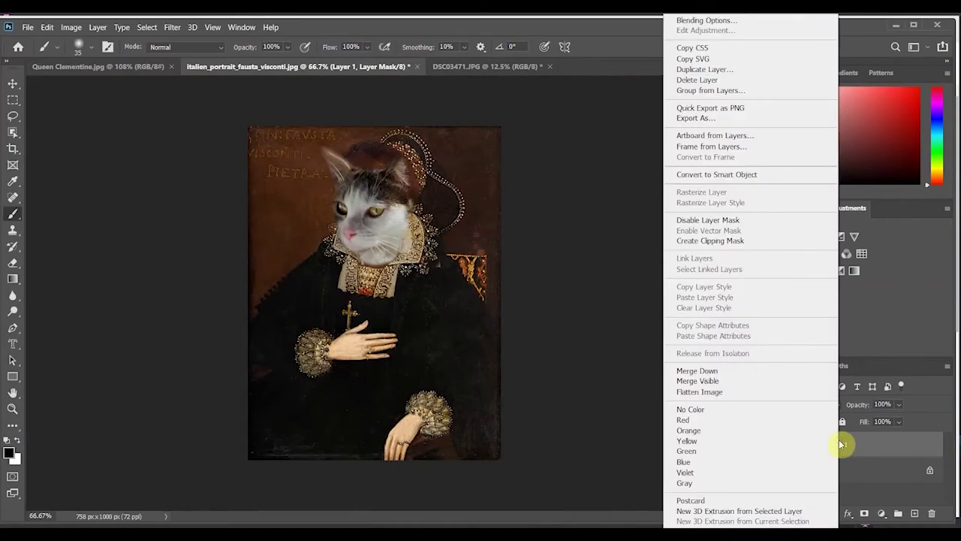
left_click(753, 177)
left_click(172, 27)
mouse_move(215, 229)
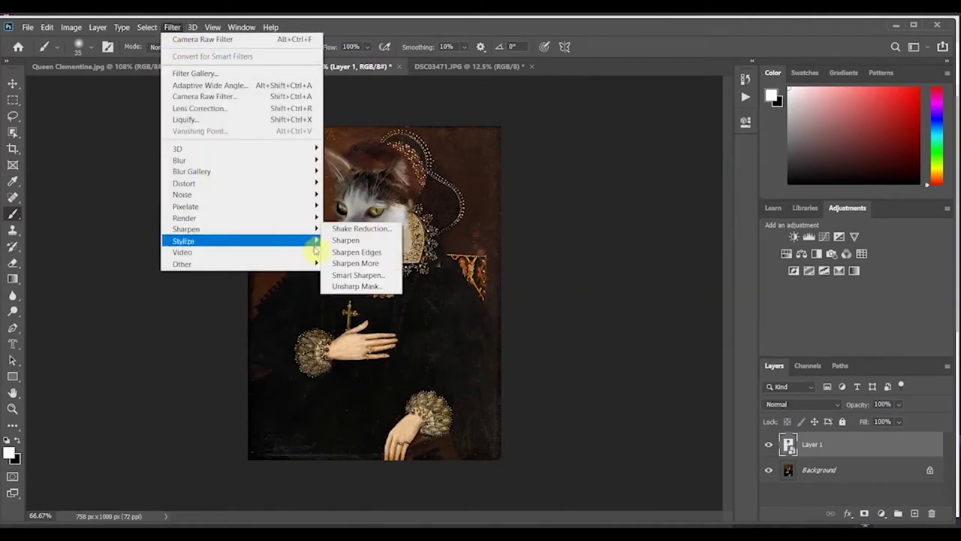
left_click(353, 287)
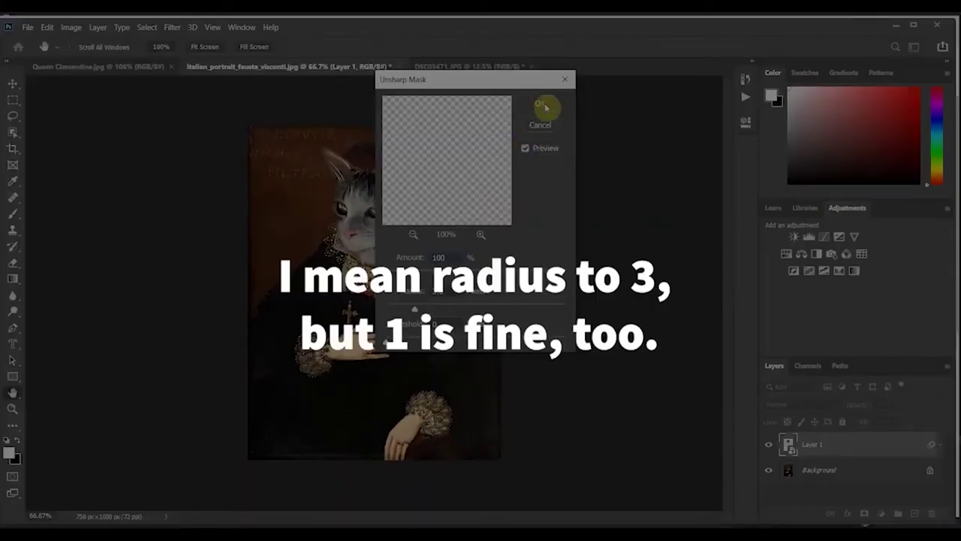
left_click(542, 107)
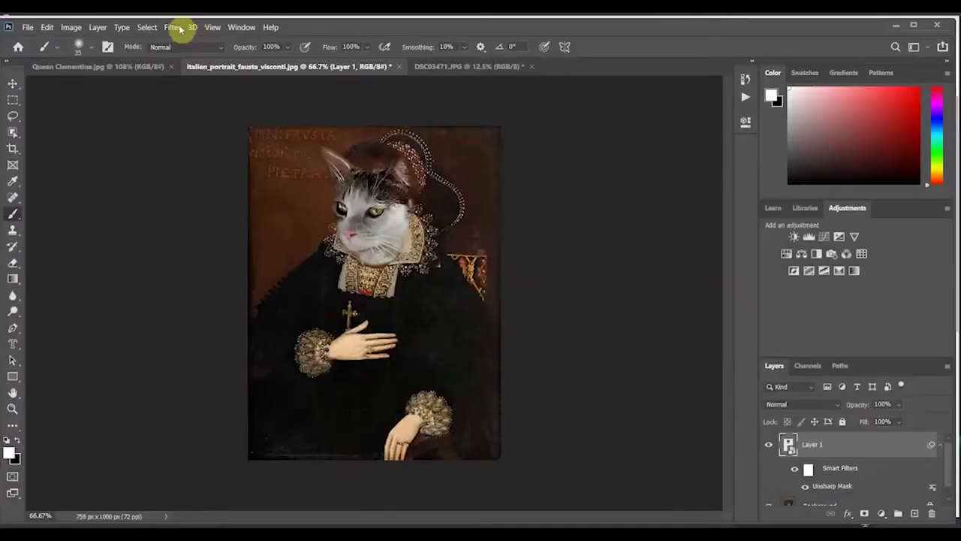
Add a Filter Gallery Paint Daubs effect (brush size 3, sharpness 1) to Layer 1
left_click(174, 28)
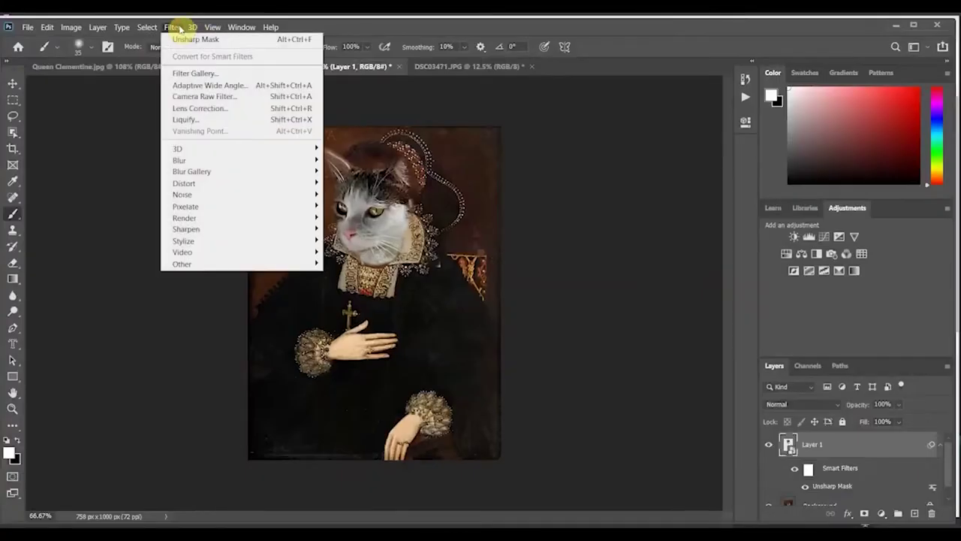
left_click(214, 75)
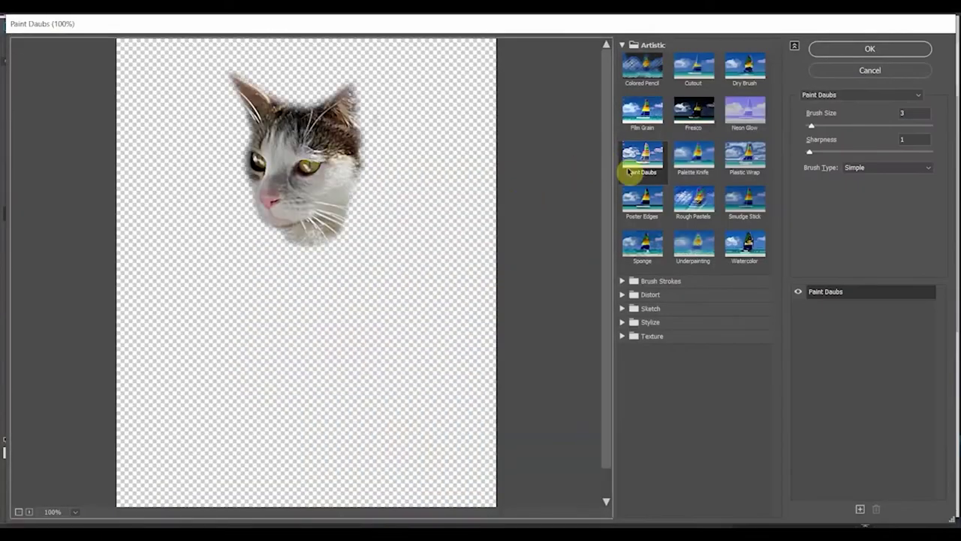
left_click(638, 167)
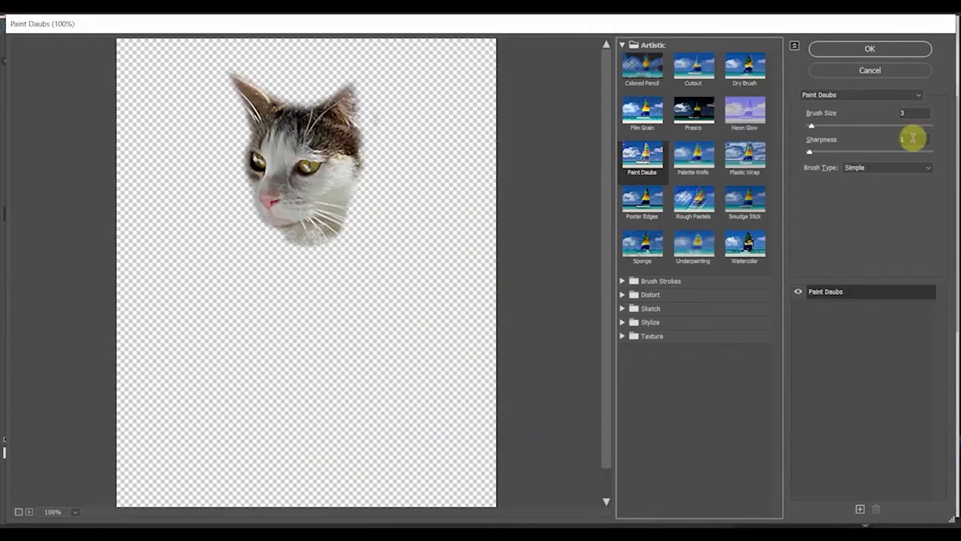
left_click(873, 49)
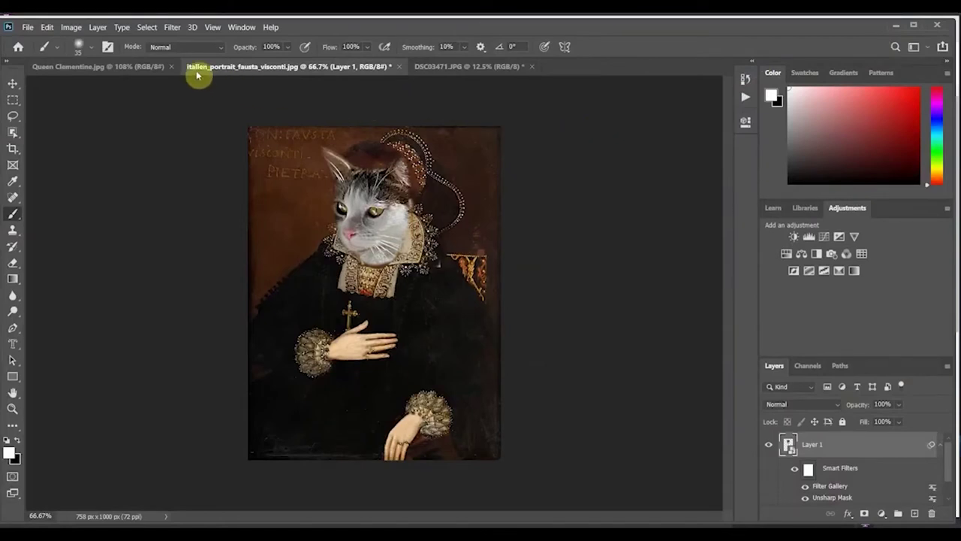
Pick the Oil Paint filter from the Stylize filters for the portrait
left_click(175, 29)
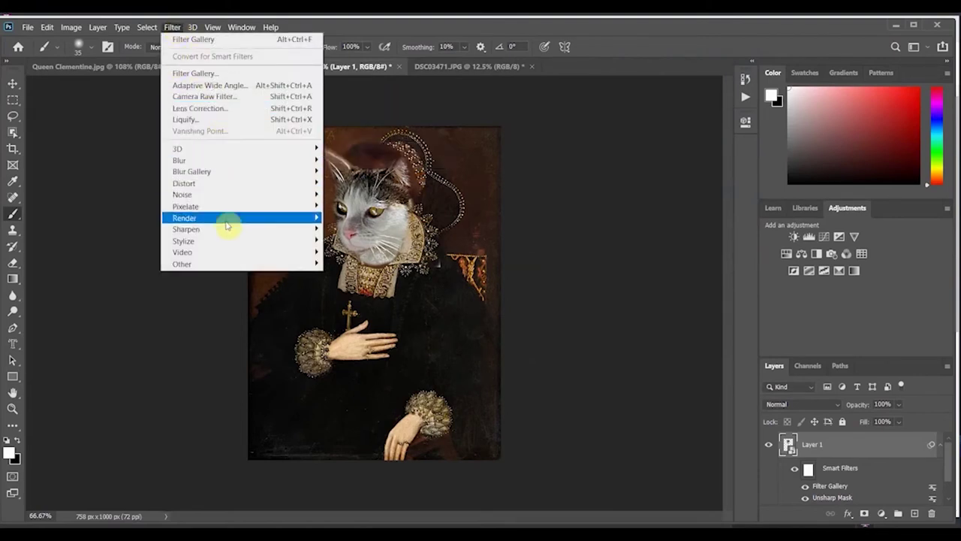
mouse_move(230, 246)
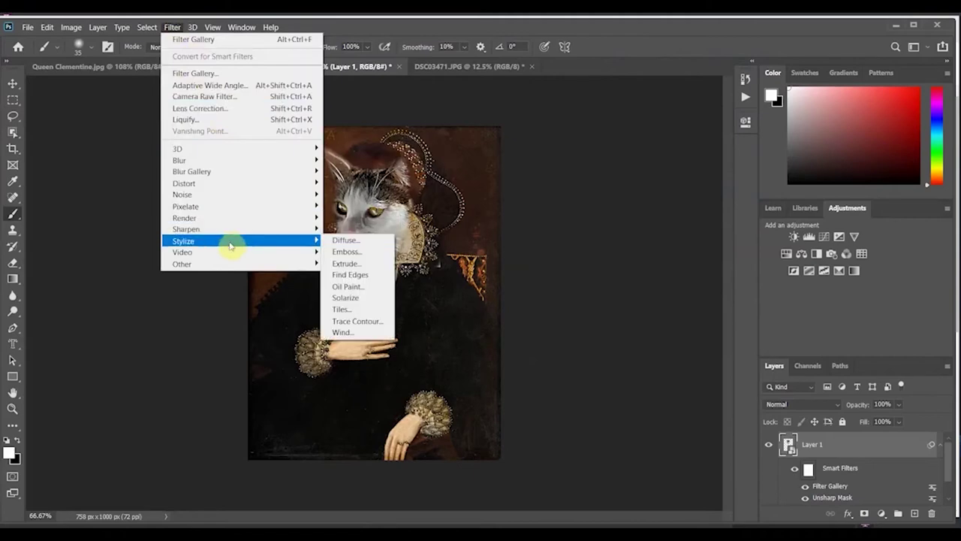
left_click(350, 286)
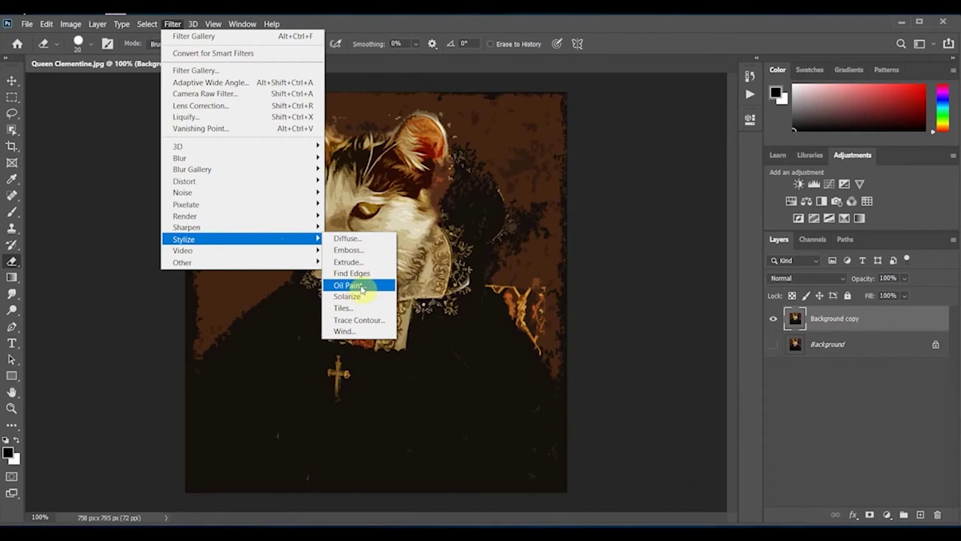
Show the Preferences submenu under the Edit menu
left_click(26, 24)
mouse_move(41, 27)
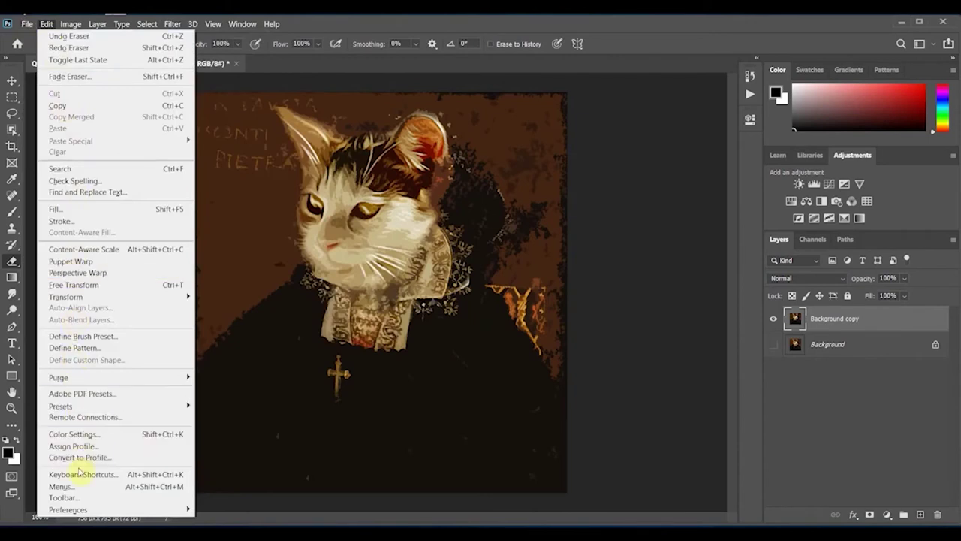
mouse_move(81, 510)
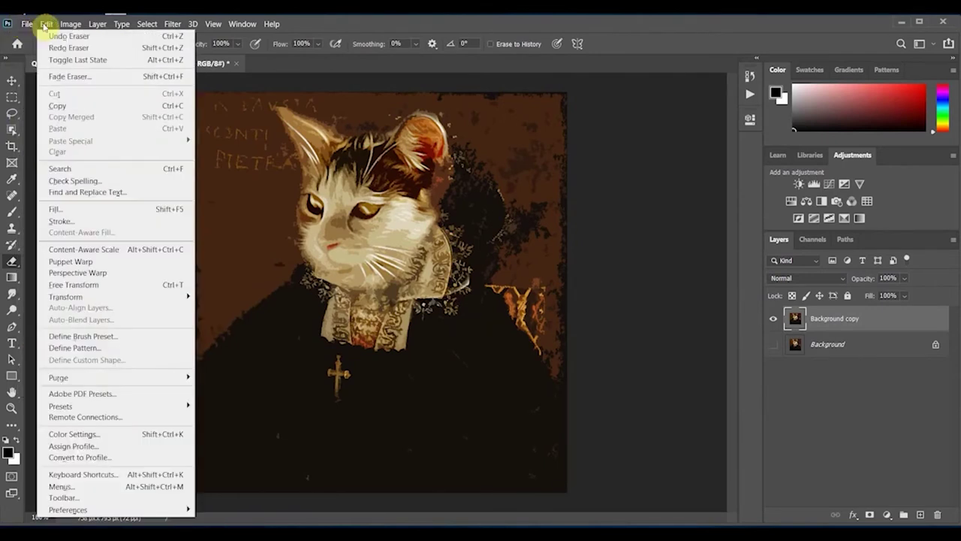
Confirm Use OpenCL in Performance's Advanced Graphics Processor Settings, then close Preferences
mouse_move(127, 510)
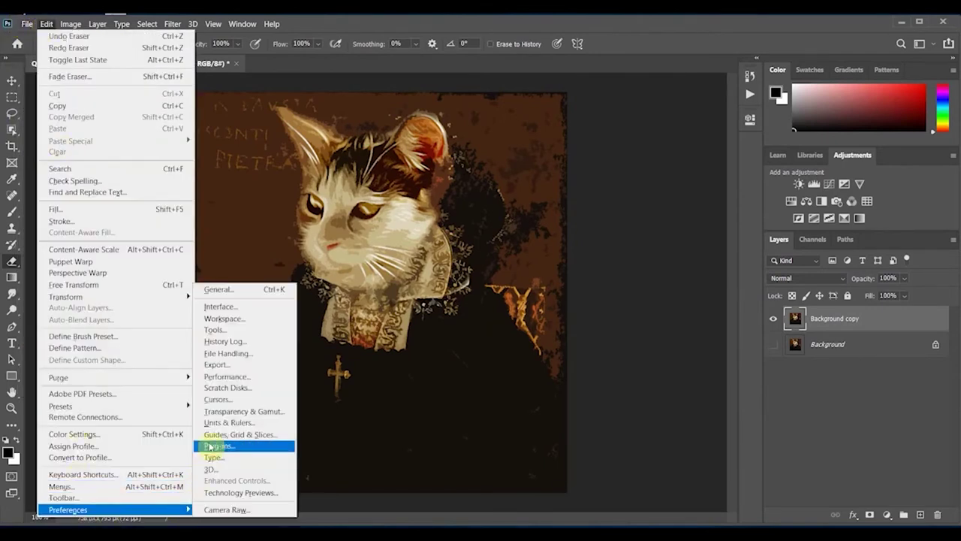
left_click(234, 380)
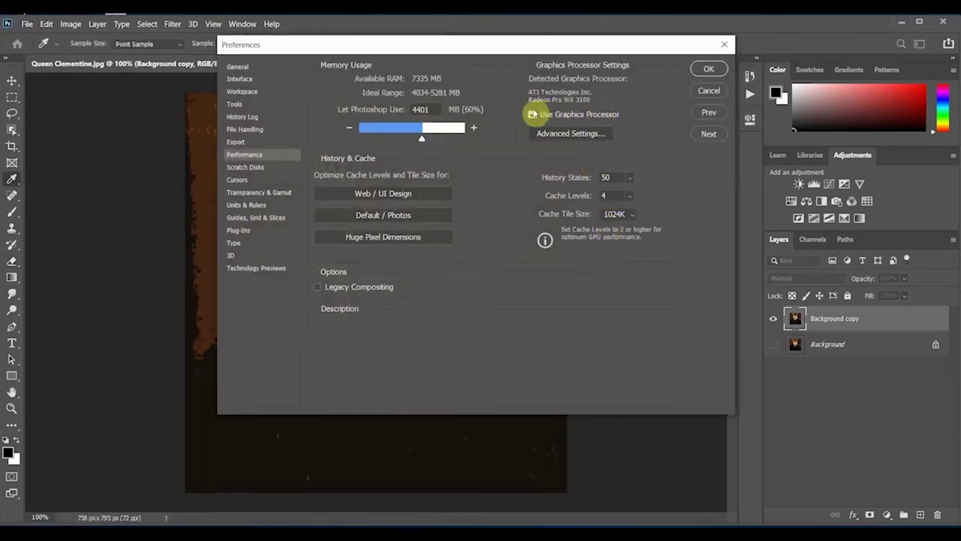
left_click(580, 137)
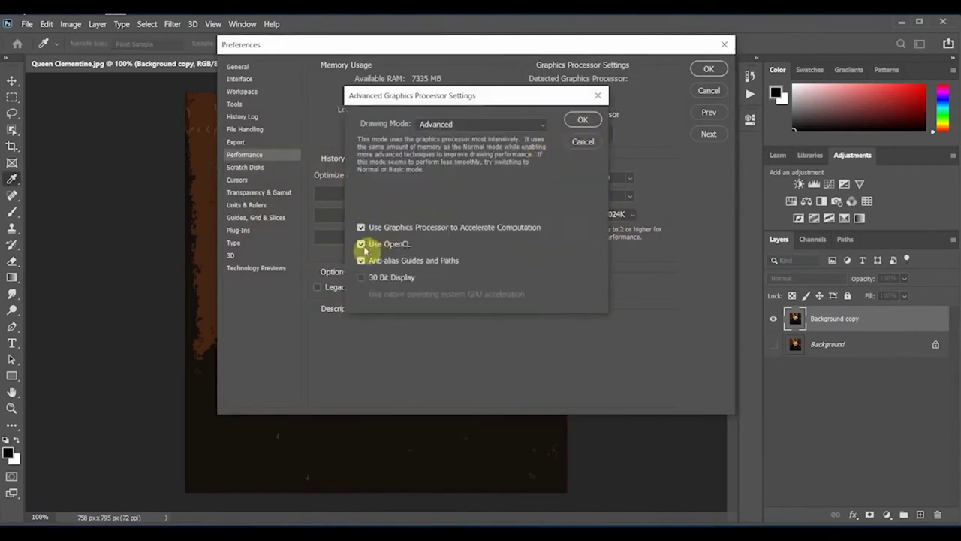
left_click(579, 122)
left_click(708, 69)
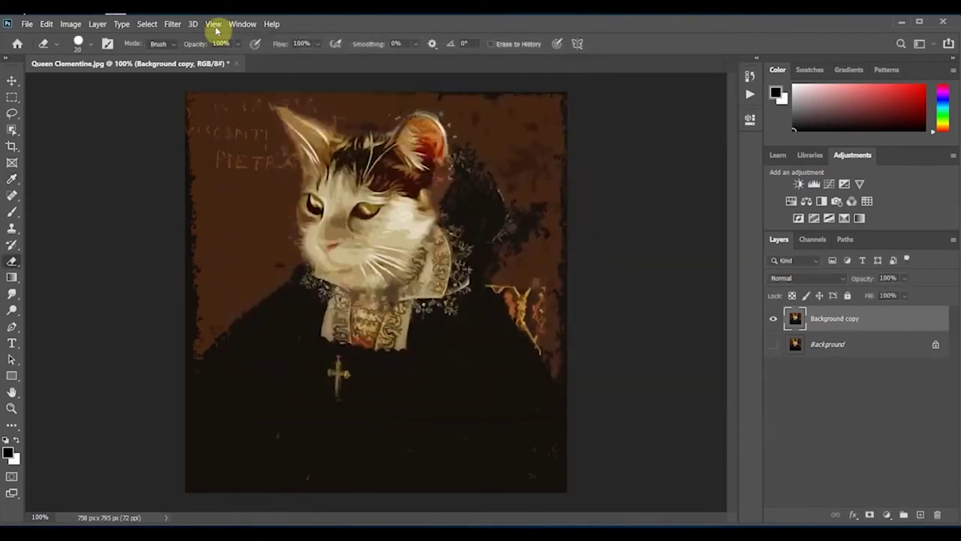
Preview Dry Brush in the Filter Gallery, then apply Cutout (8 levels, edge simplicity 0, fidelity 3)
left_click(174, 25)
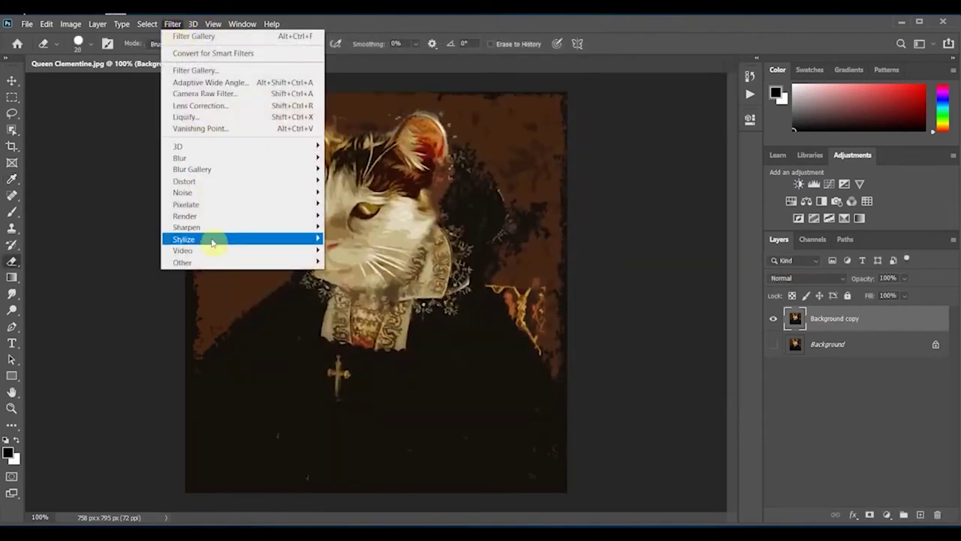
mouse_move(212, 243)
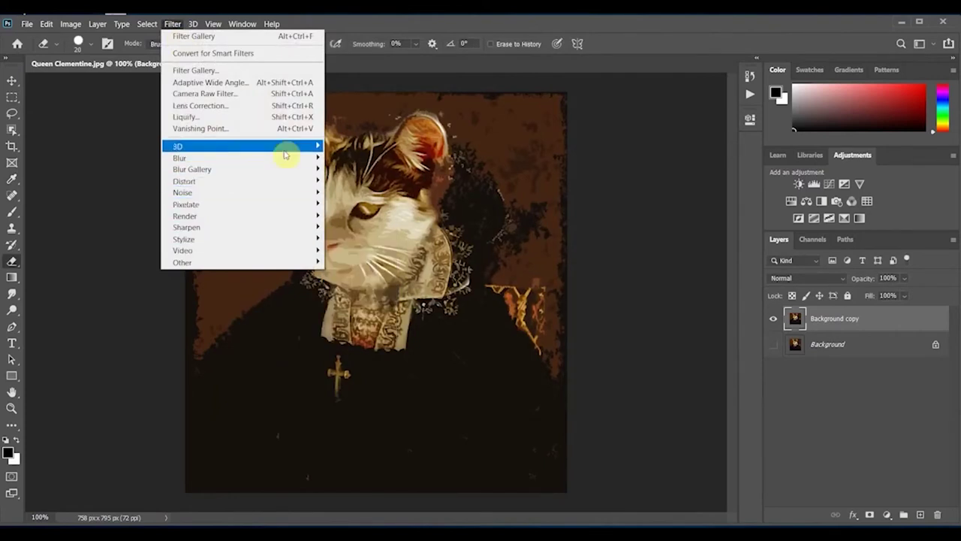
left_click(212, 71)
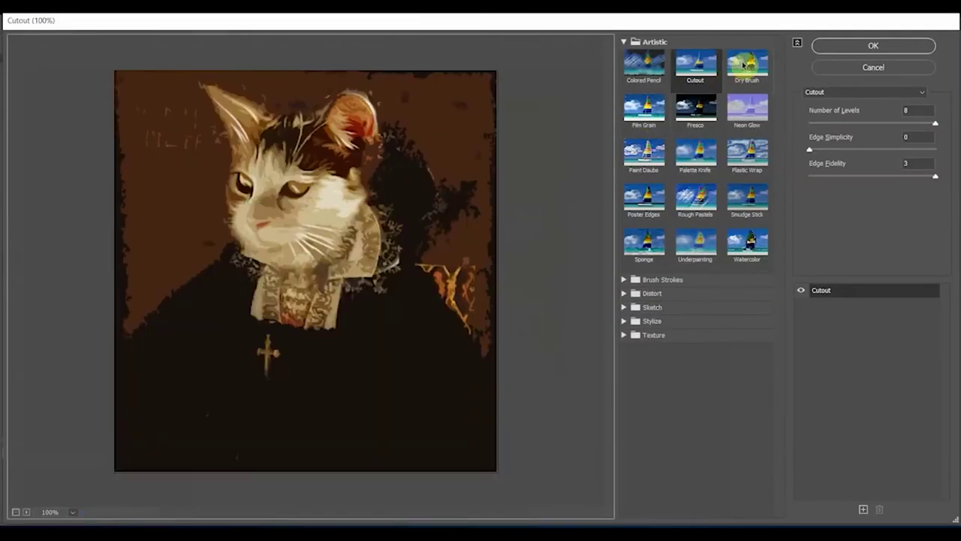
left_click(744, 65)
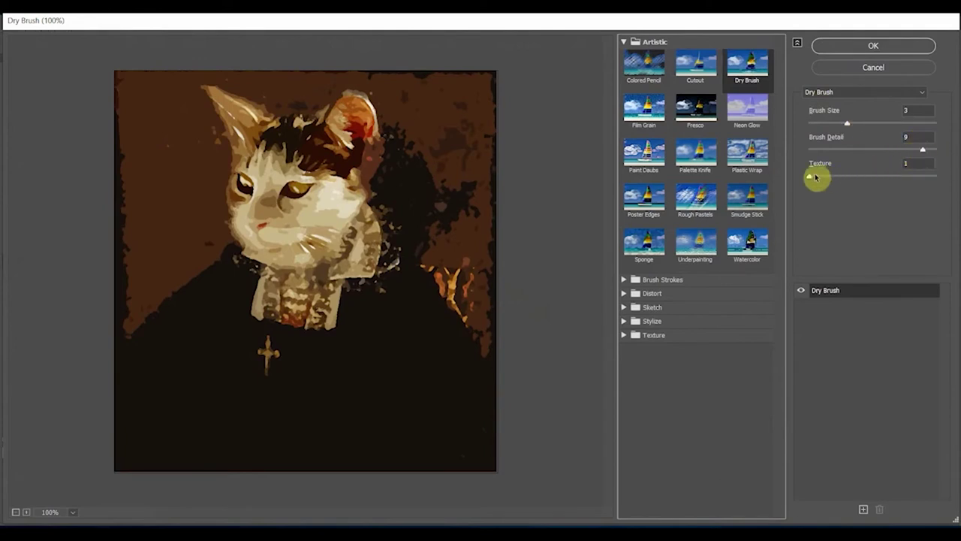
left_click(702, 66)
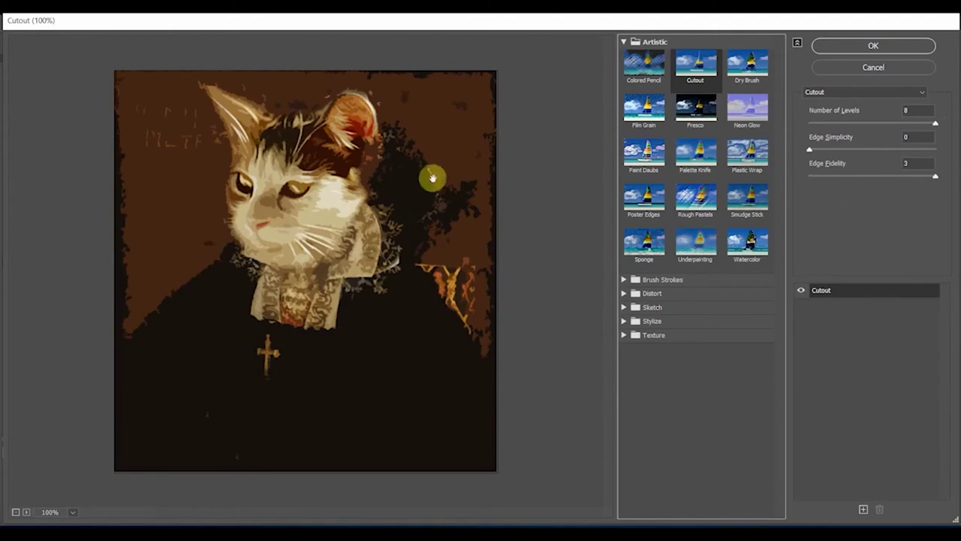
left_click(889, 46)
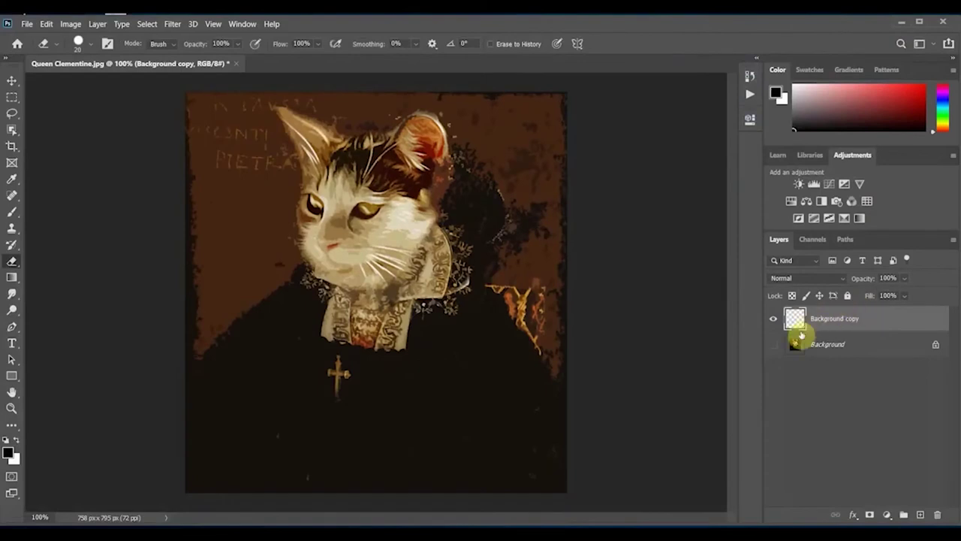
Set the filtered copy layer's blend mode to Lighten after trying its opacity slider
left_click(826, 279)
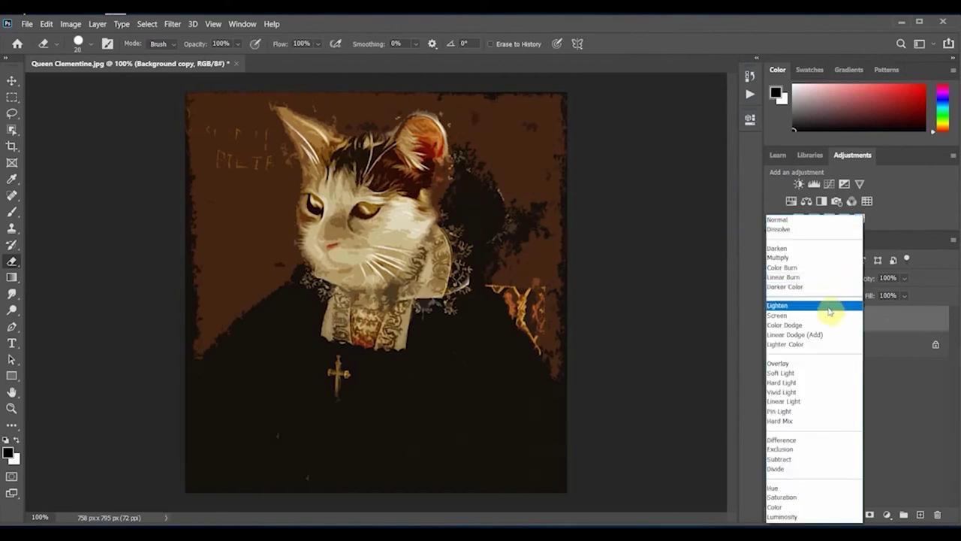
left_click(830, 308)
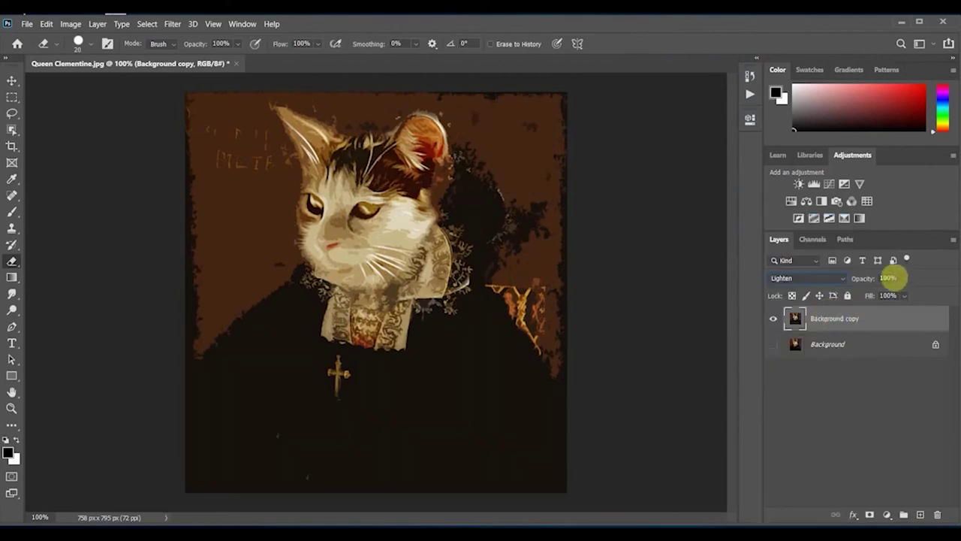
left_click(905, 278)
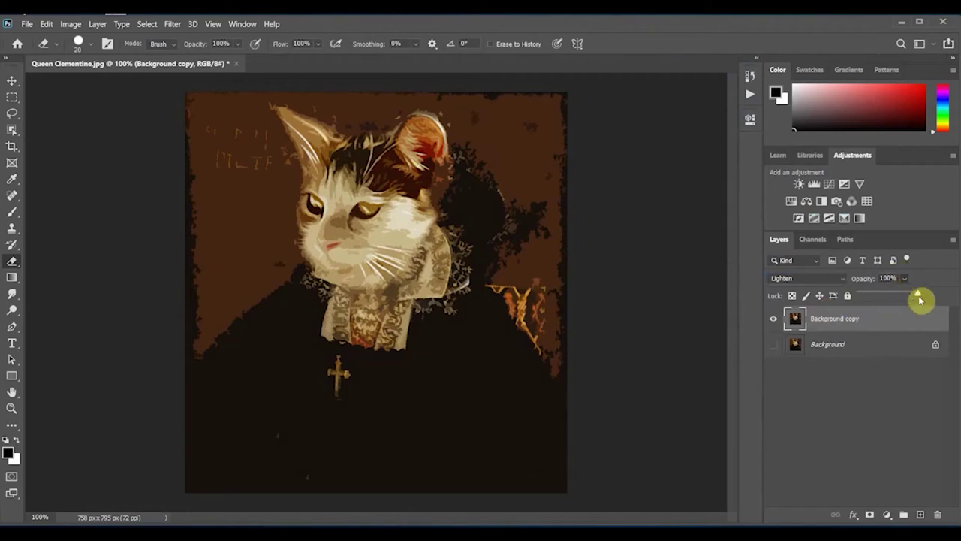
mouse_move(920, 296)
left_mouse_down()
mouse_move(888, 294)
mouse_move(927, 293)
left_mouse_up()
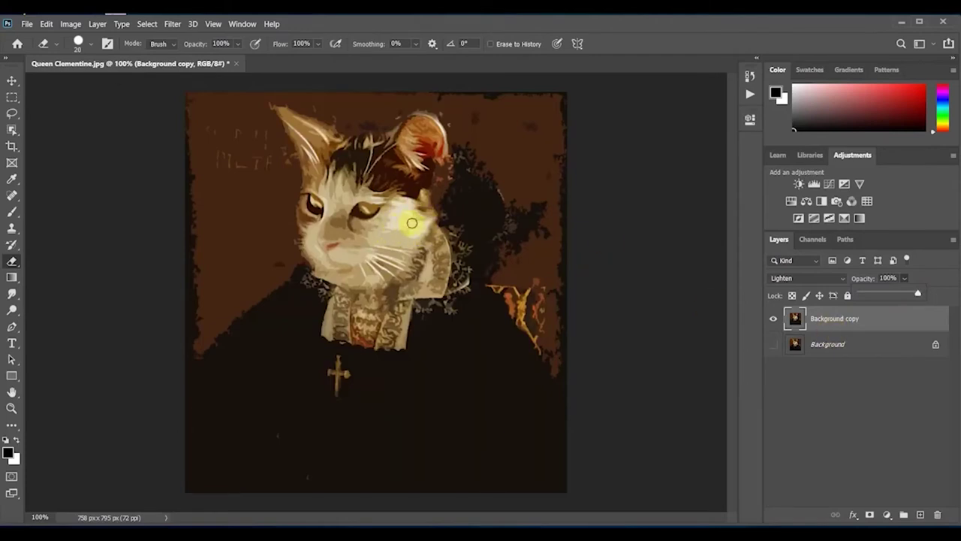
left_click(840, 281)
left_click(898, 316)
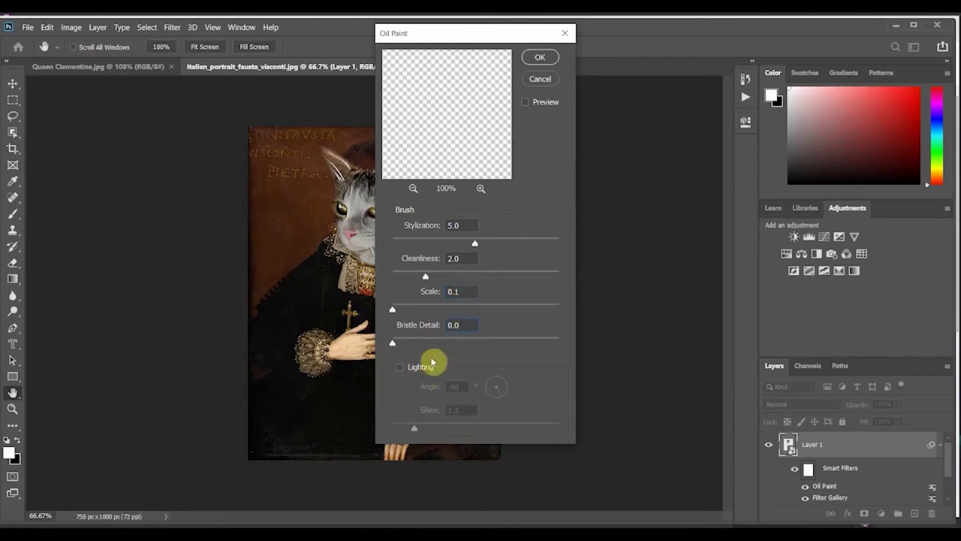
Apply Oil Paint to the cat-head layer with stylization 5 and cleanliness 2
left_click(542, 58)
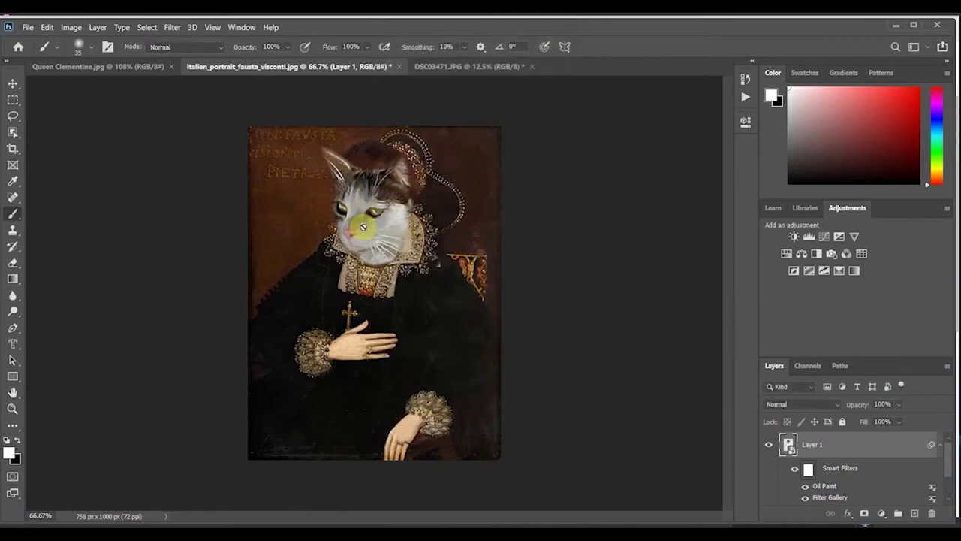
Enlarge the Layers panel to show all smart filters and decline rasterizing the smart object
left_click_drag(804, 358, 831, 223)
left_click(689, 304)
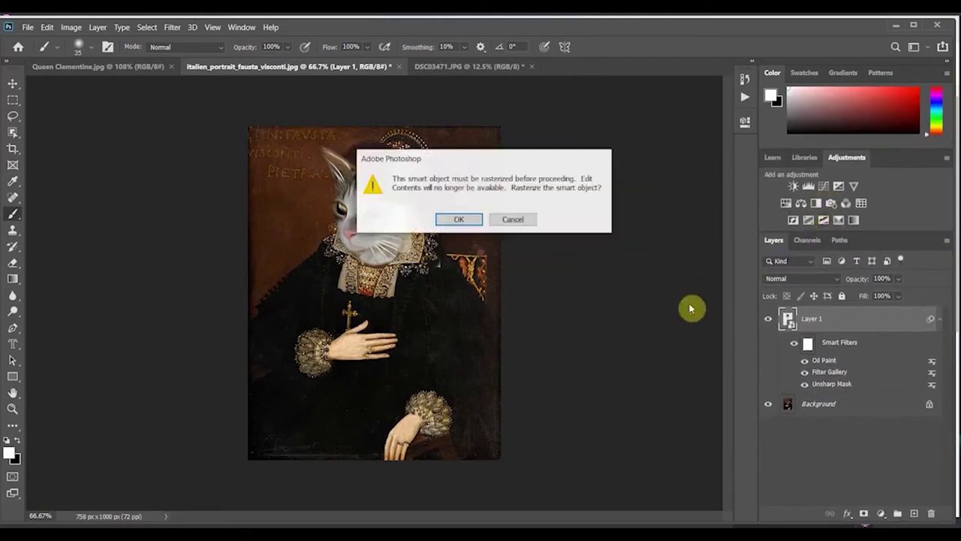
left_click(530, 223)
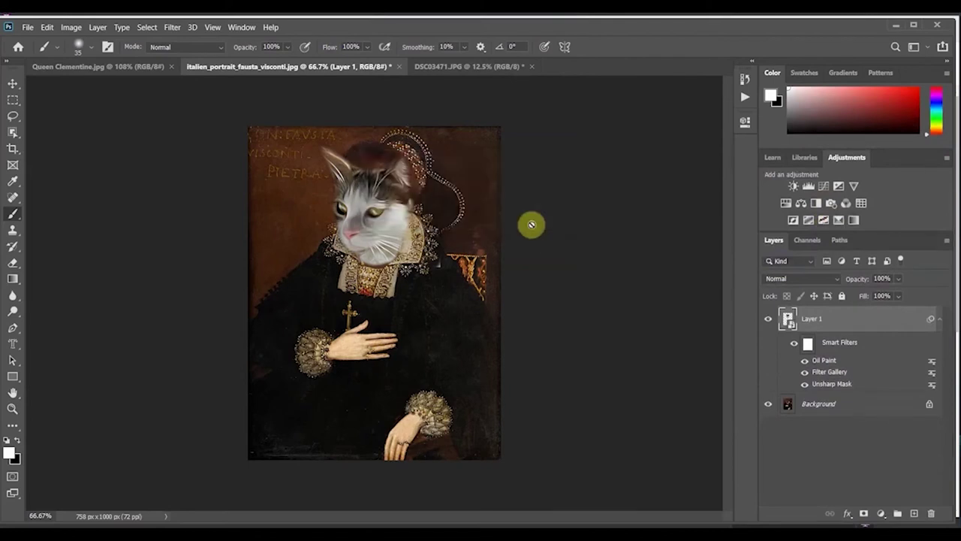
Add an Unsharp Mask smart filter to the cat head at amount 50%, radius 3 pixels
left_click(171, 27)
mouse_move(222, 234)
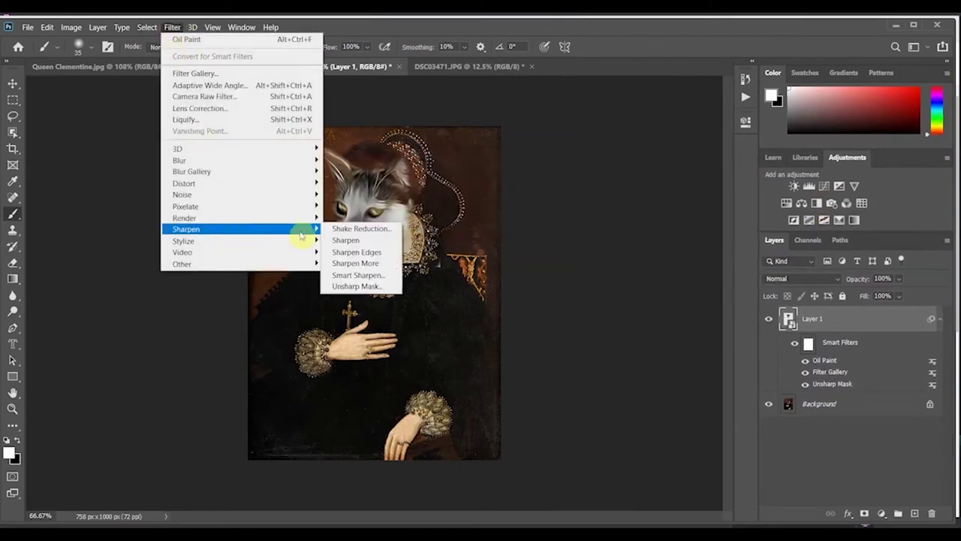
left_click(357, 287)
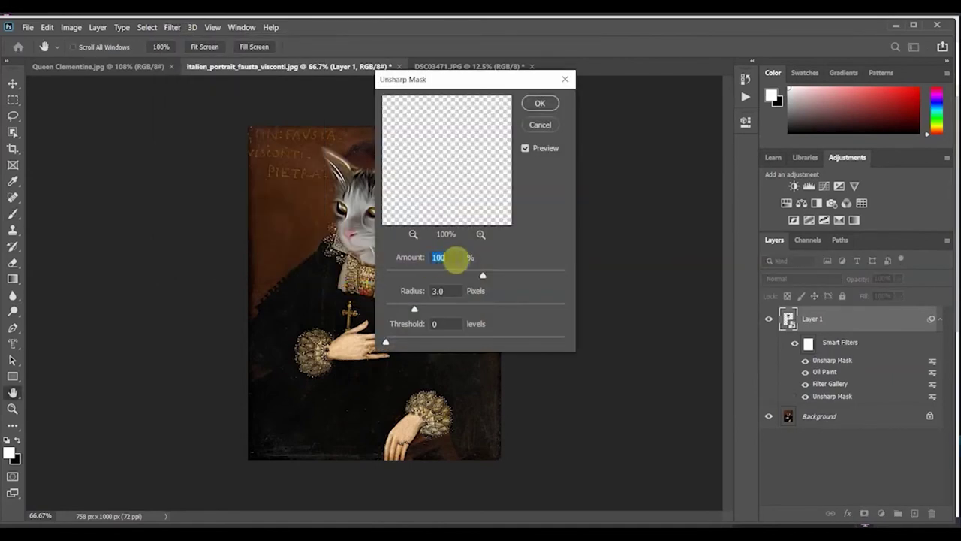
type("50")
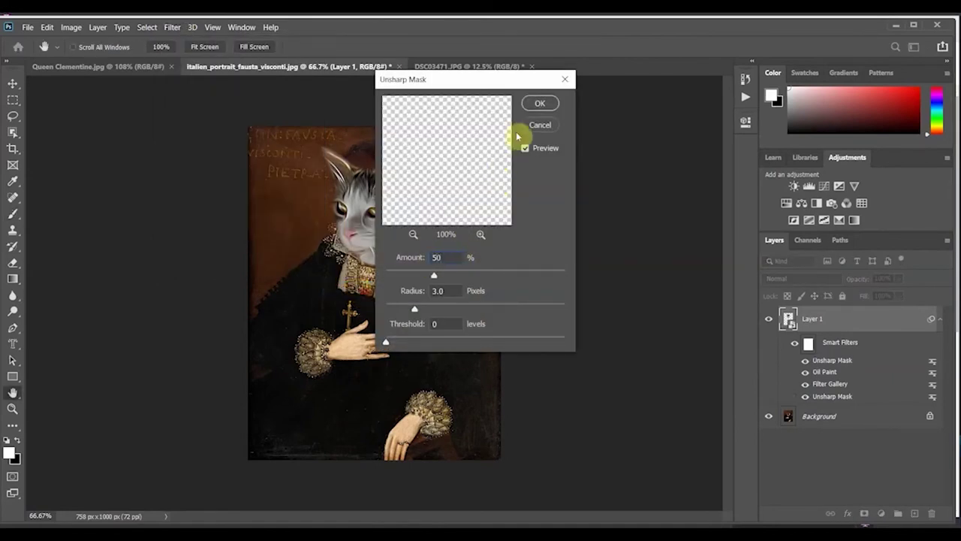
left_click(536, 102)
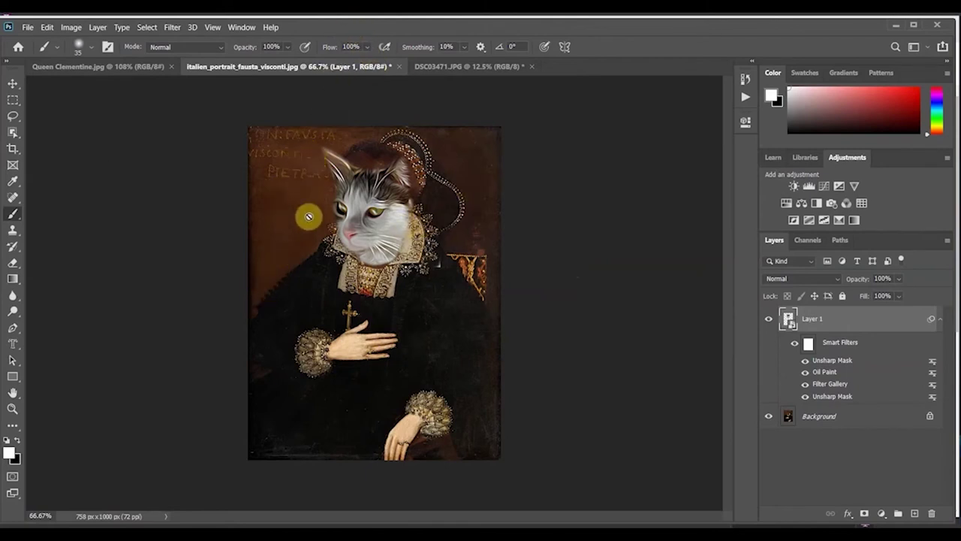
Add Camera Raw grain to the cat head with amount 20 and roughness 100
left_click(175, 29)
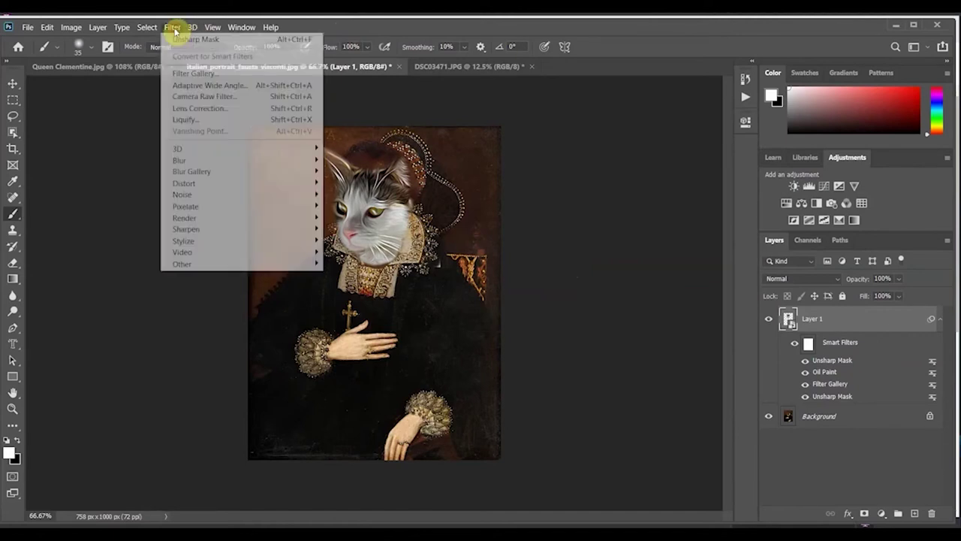
left_click(205, 97)
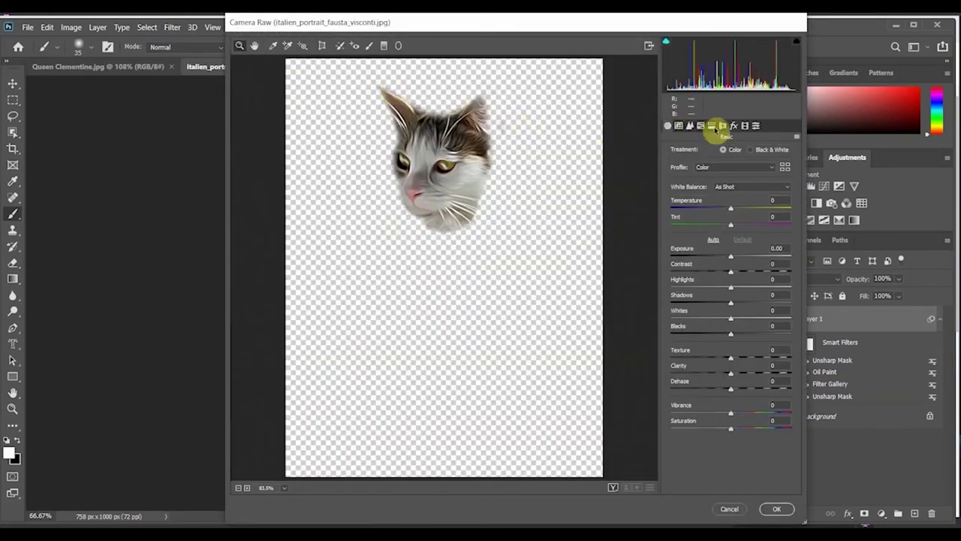
left_click(734, 125)
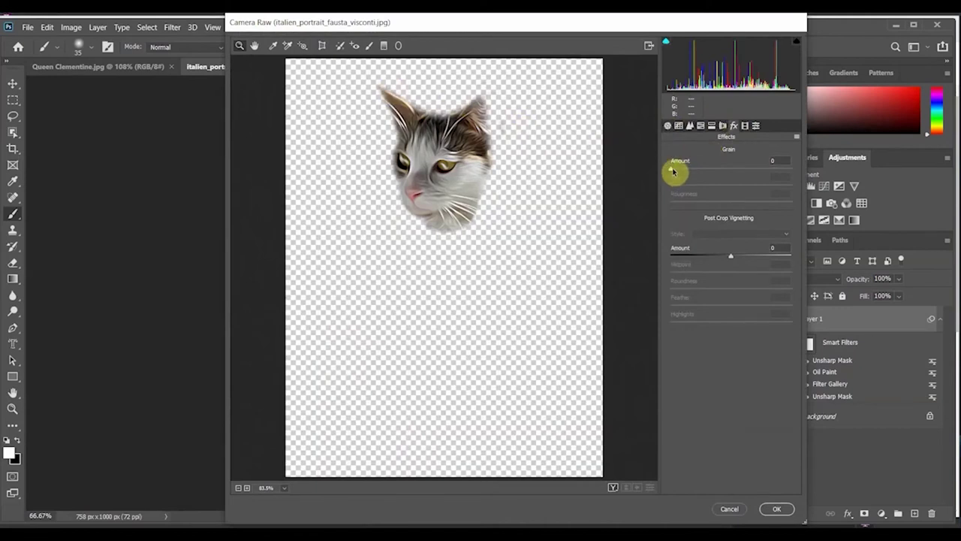
left_click_drag(673, 171, 695, 172)
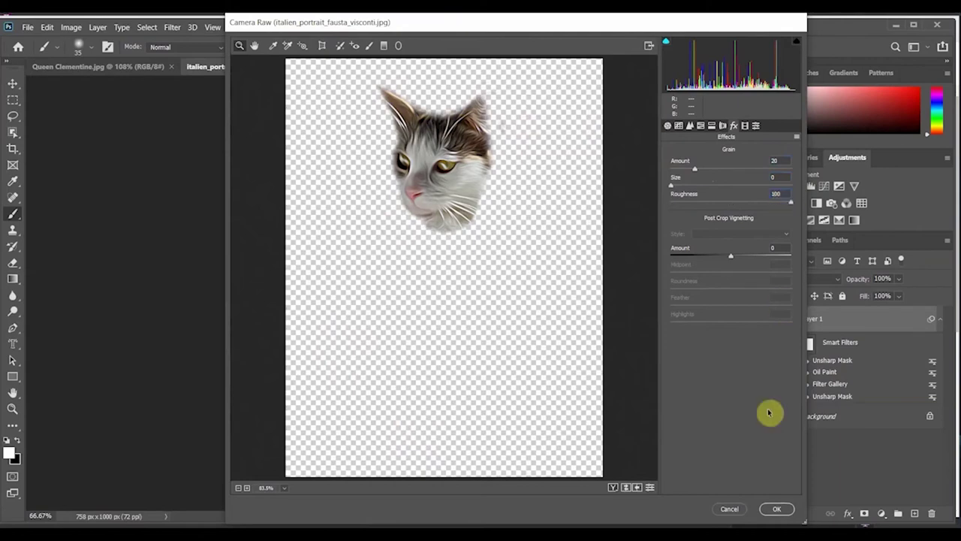
left_click(776, 508)
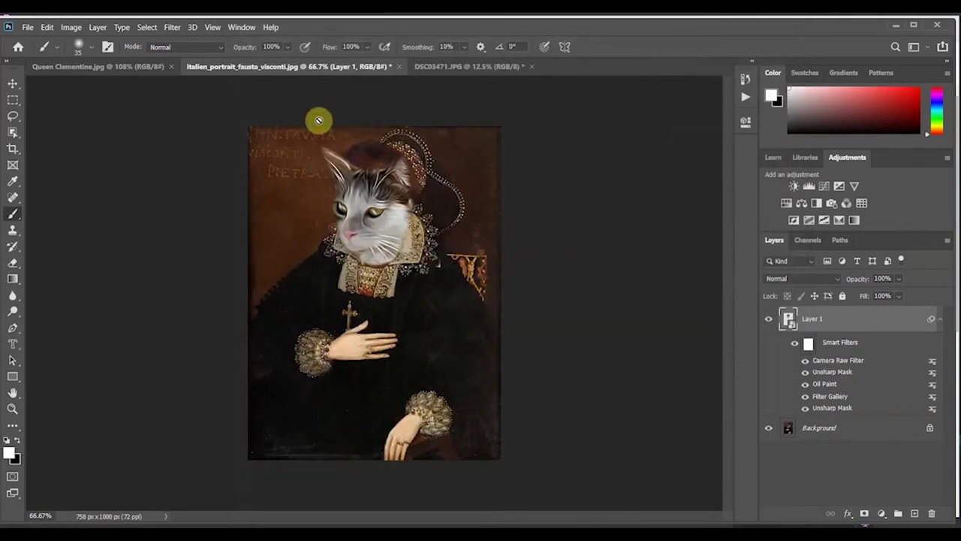
Apply Levels to the cat-head layer with input levels 21, 1.17 and 232
left_click(73, 27)
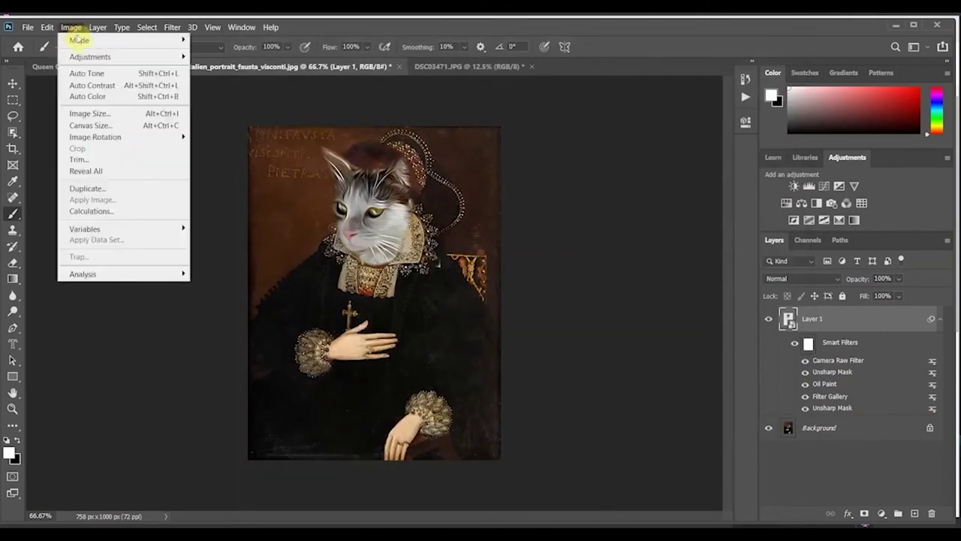
mouse_move(159, 57)
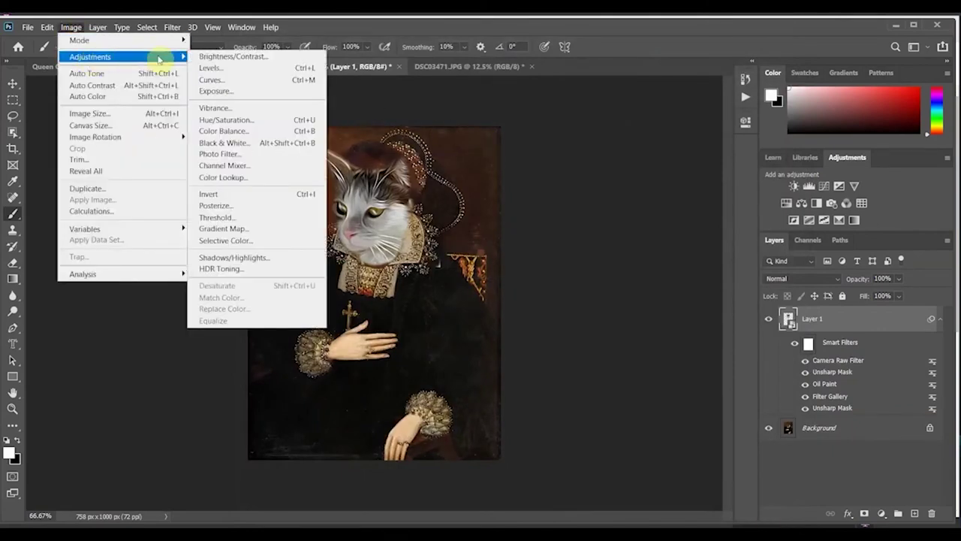
left_click(211, 69)
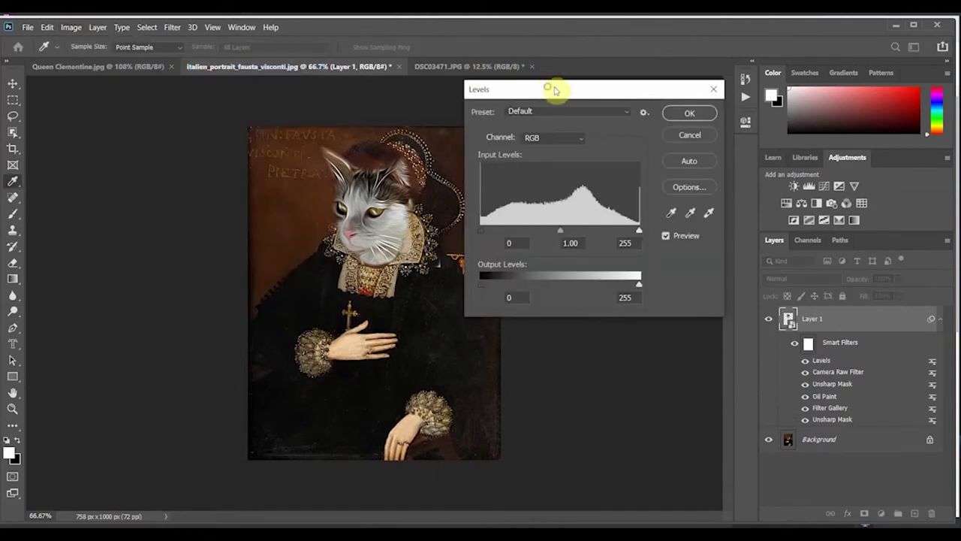
left_click_drag(553, 89, 586, 88)
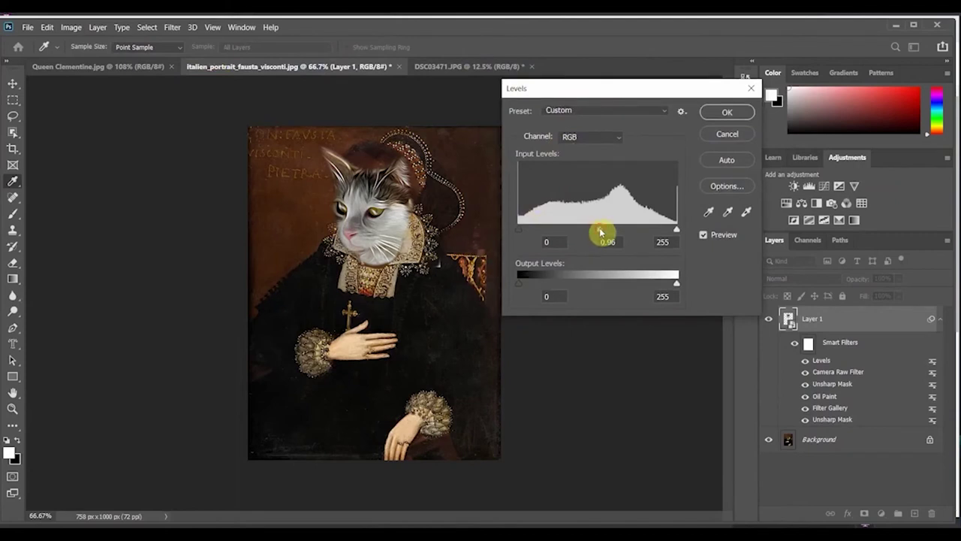
left_click_drag(599, 232, 578, 235)
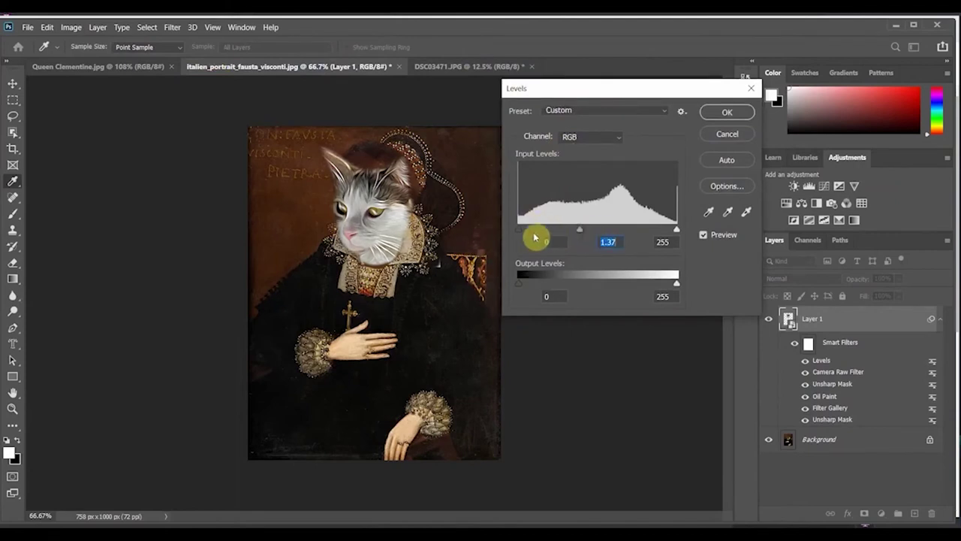
left_click_drag(520, 234, 532, 233)
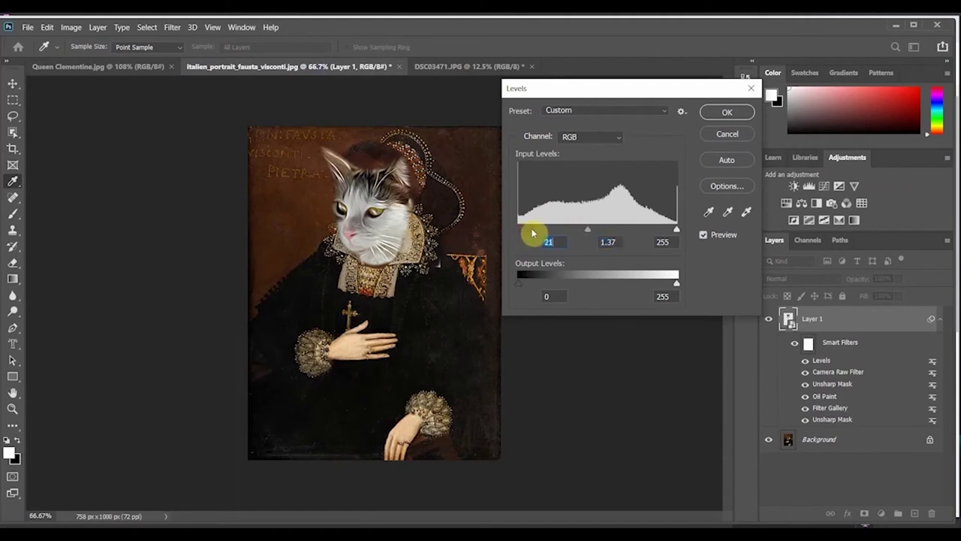
left_click_drag(678, 239, 667, 236)
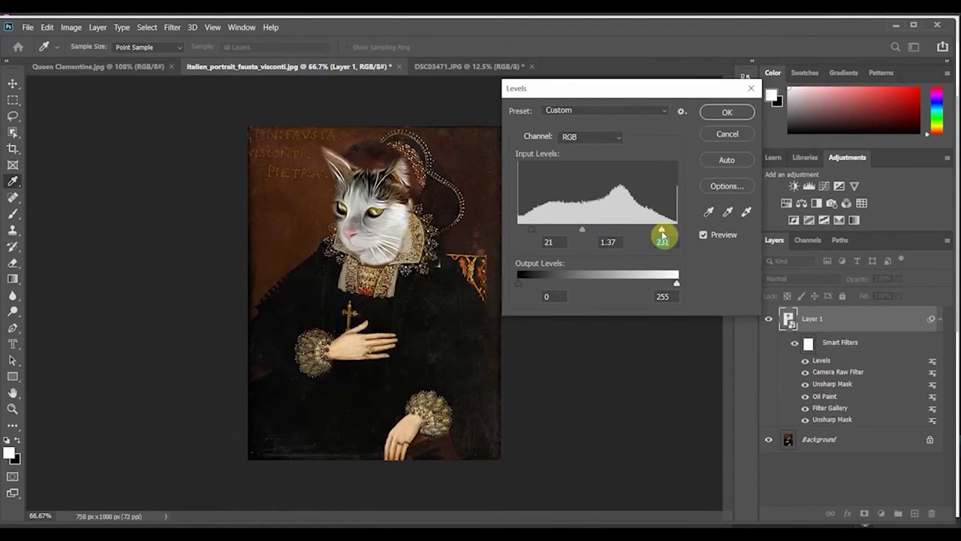
mouse_move(661, 236)
left_mouse_down()
mouse_move(586, 231)
mouse_move(671, 232)
left_mouse_up()
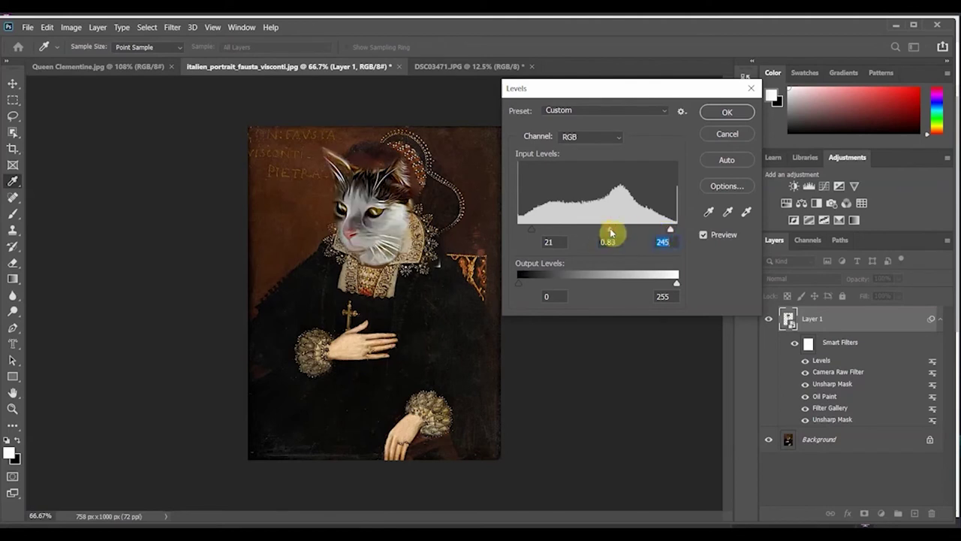
left_click_drag(599, 232, 594, 231)
left_click_drag(669, 231, 660, 230)
left_click(713, 112)
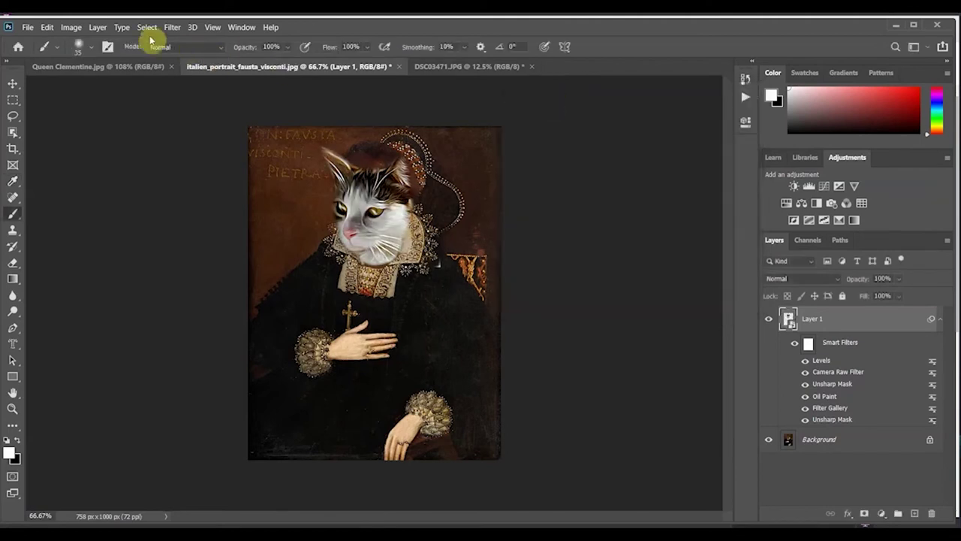
Warm the portrait with Color Balance: midtones +15/0/-13, shadows +13/0/-17, highlights +10/0/-12
left_click(72, 28)
mouse_move(93, 58)
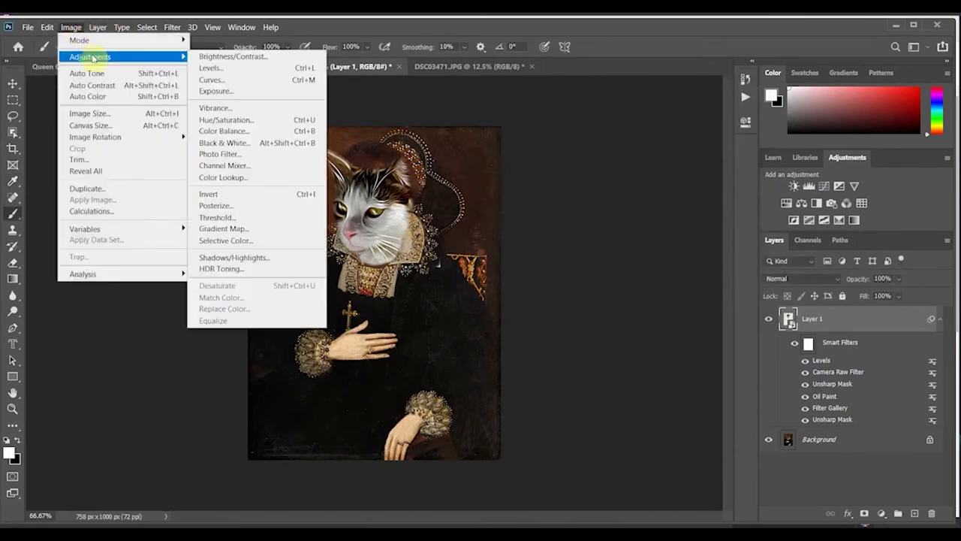
left_click(242, 133)
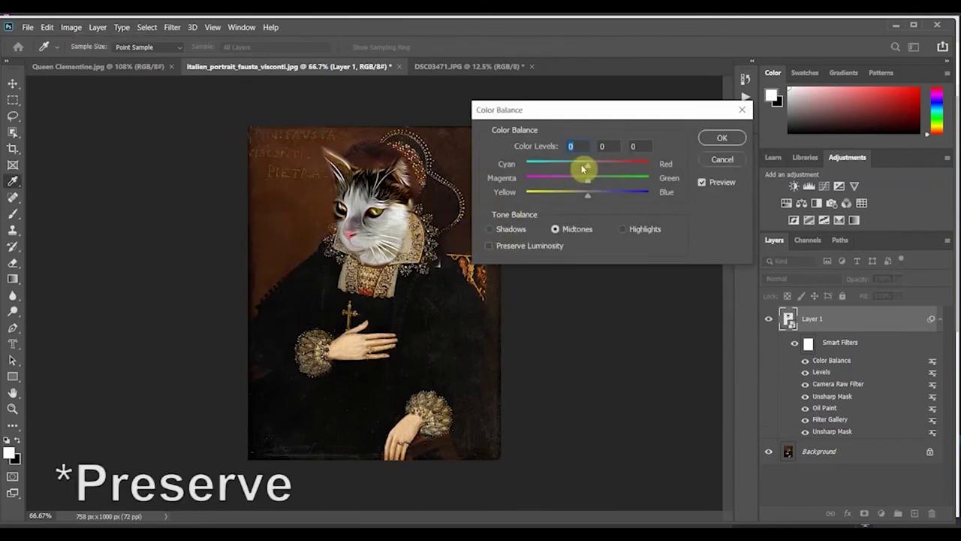
left_click_drag(588, 167, 597, 168)
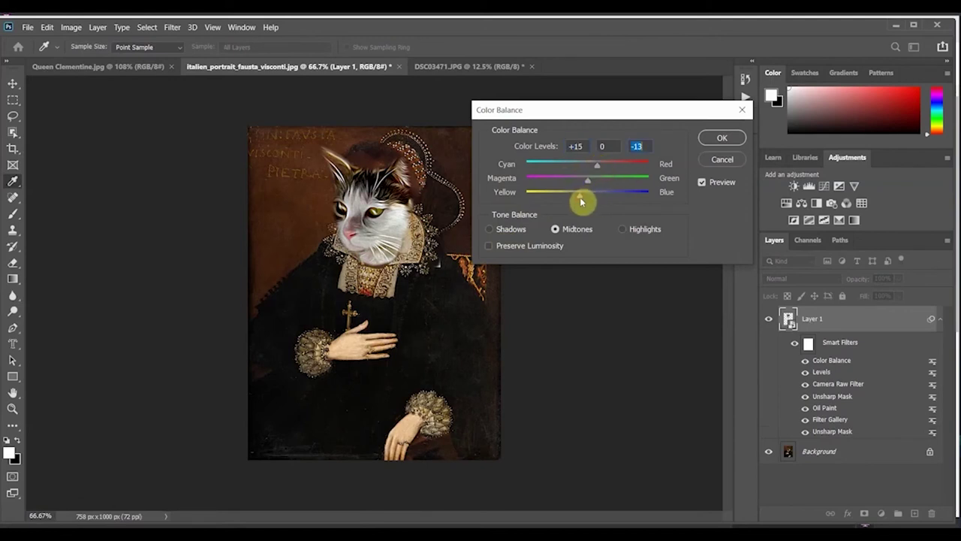
left_click(489, 229)
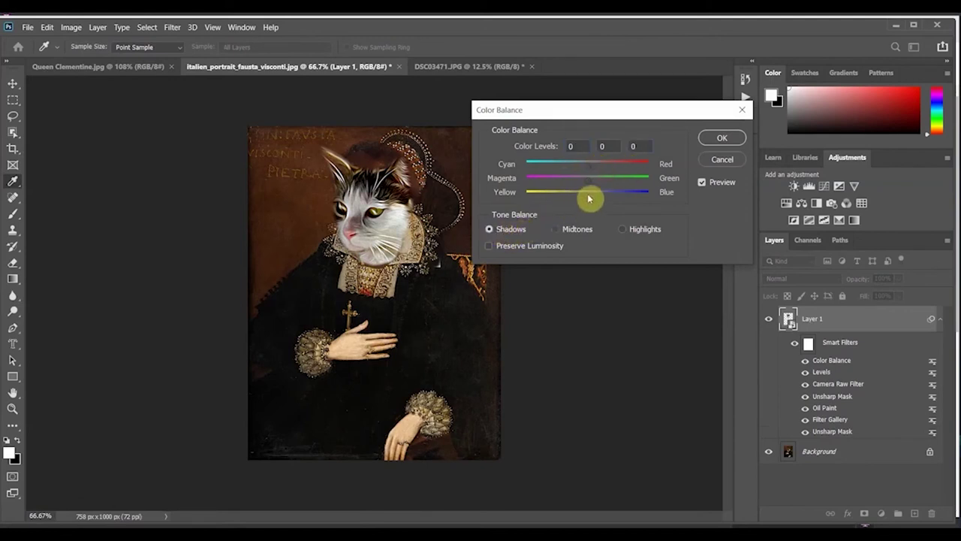
left_click_drag(581, 199, 595, 170)
left_click_drag(582, 197, 581, 196)
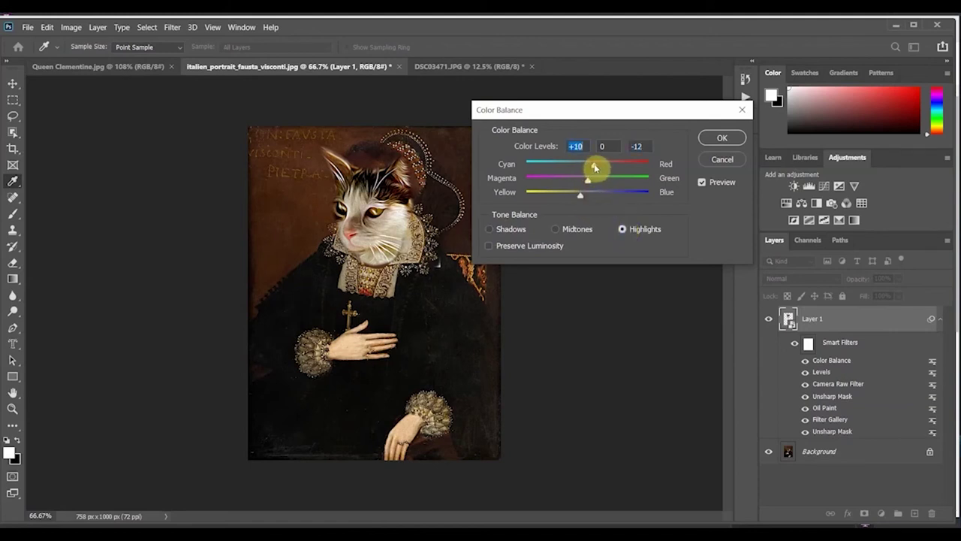
left_click(712, 139)
Hide Layer 1's cat head, select the whole canvas and Copy Merged
left_click(769, 320)
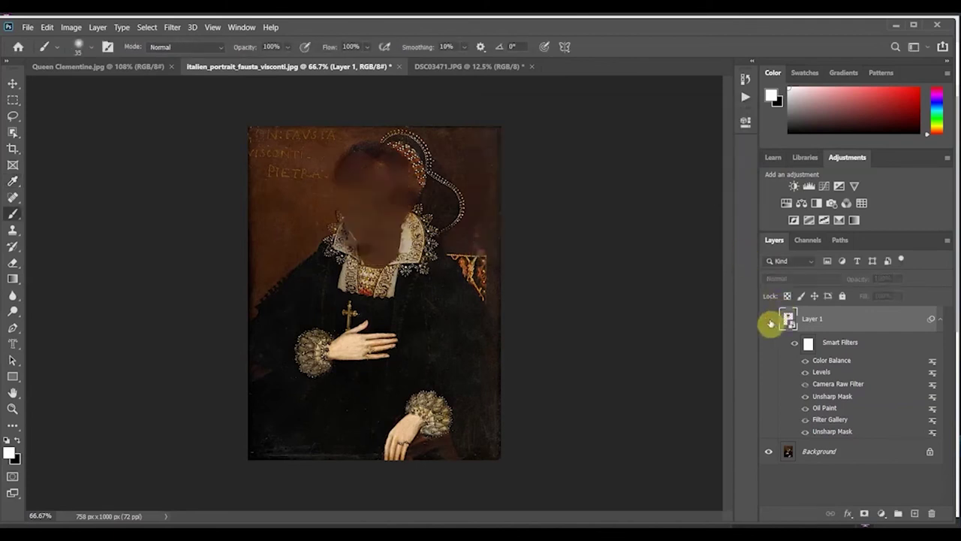
left_click(149, 27)
left_click(153, 40)
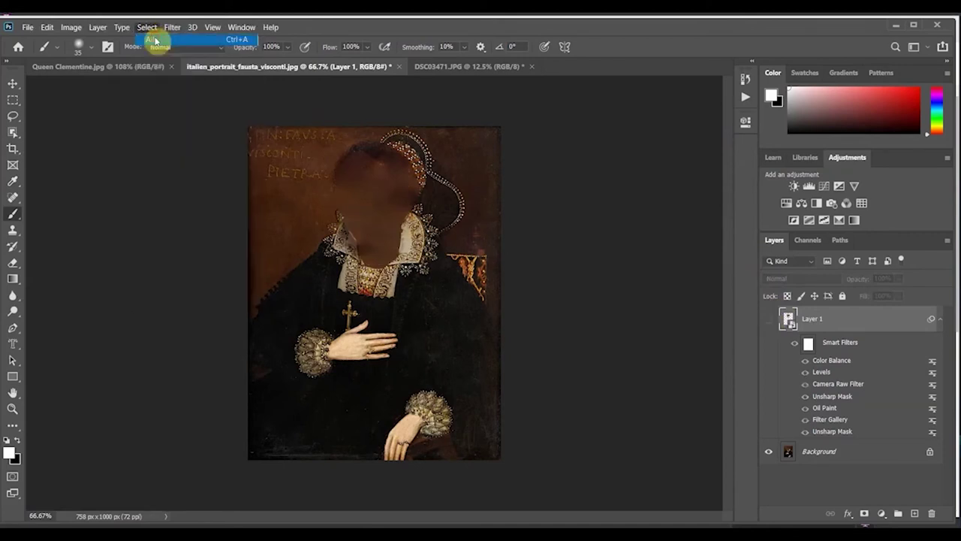
left_click(47, 29)
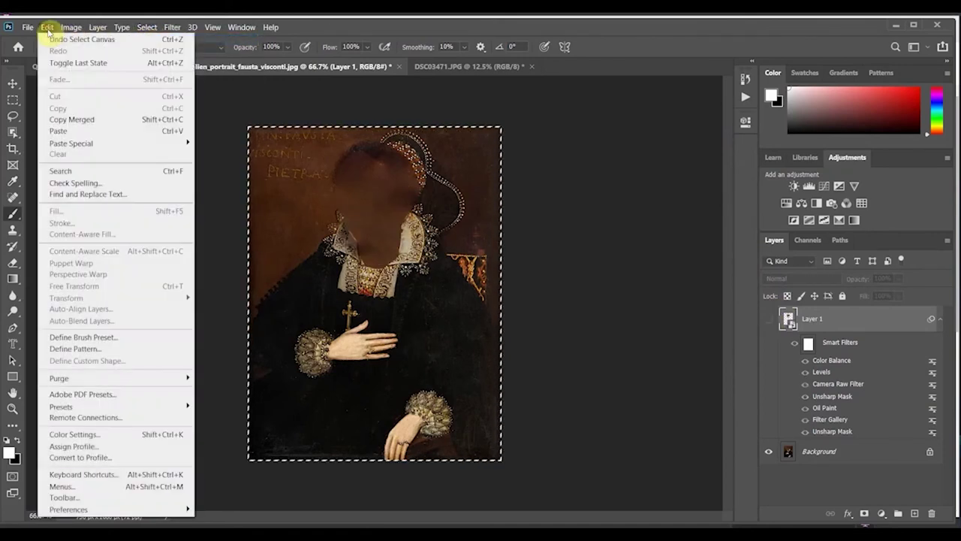
left_click(76, 120)
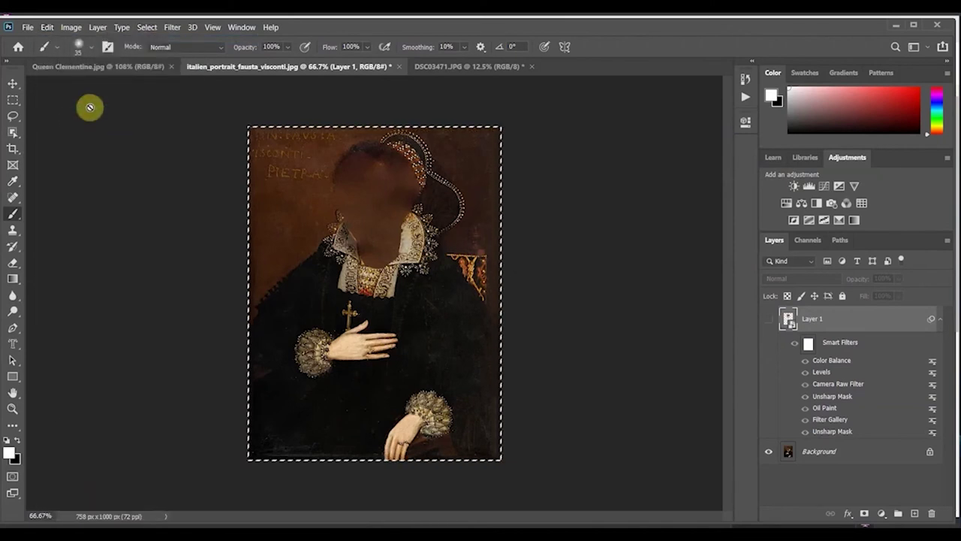
left_click(27, 28)
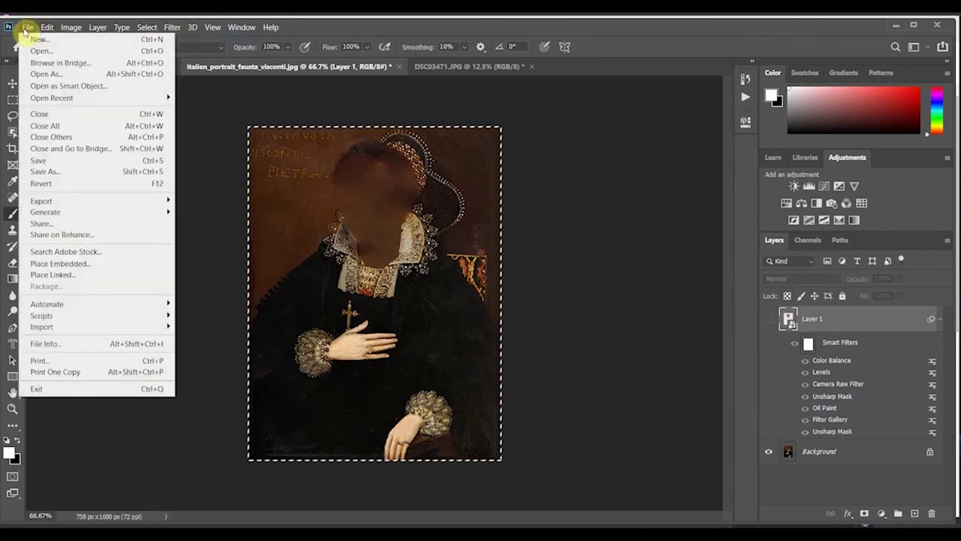
Create a new 4 × 5 inch document at 300 ppi
left_click(39, 39)
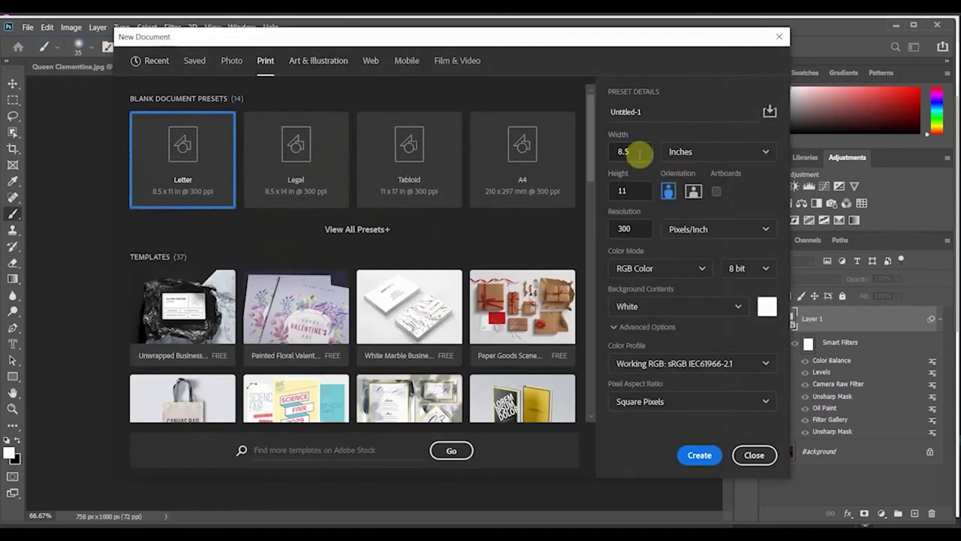
left_click_drag(634, 153, 613, 154)
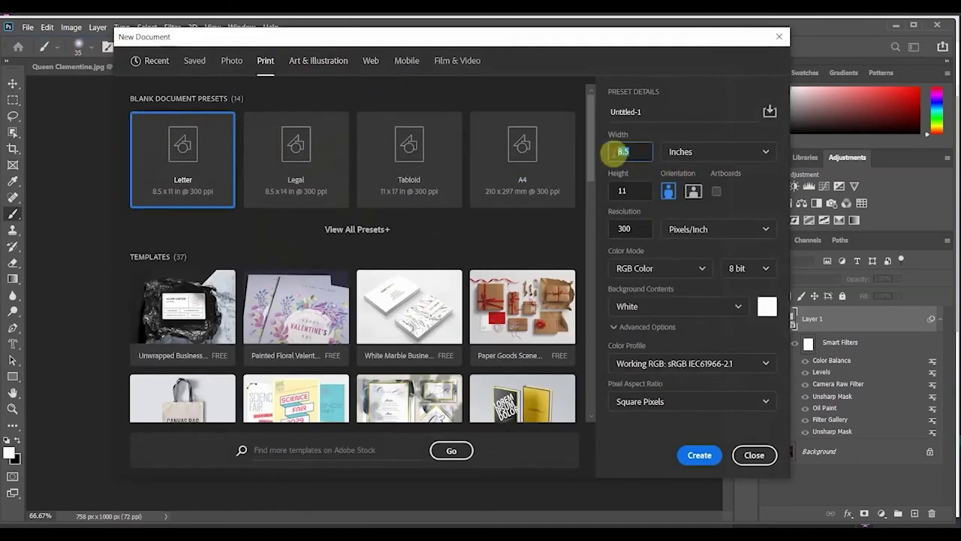
type("4")
left_click_drag(616, 190, 629, 191)
type("5")
left_click(698, 455)
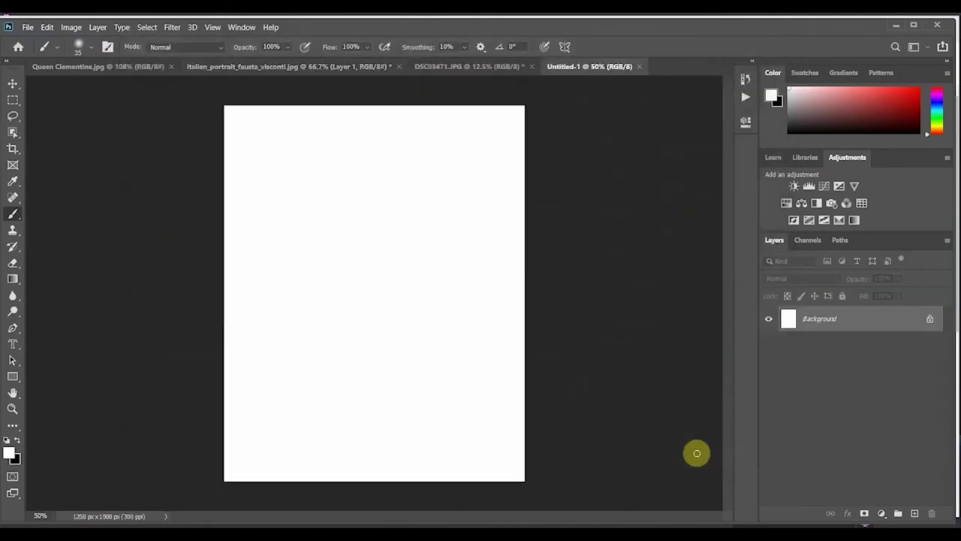
left_click(46, 29)
Paste the faceless portrait into Untitled-1 and inspect it, returning to 100% zoom
left_click(79, 131)
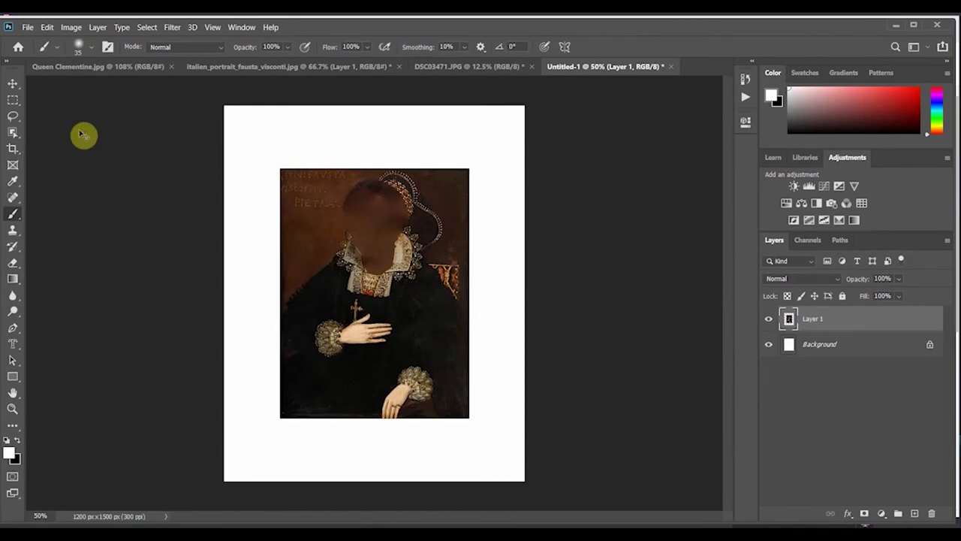
key("ctrl+plus")
key("ctrl+plus")
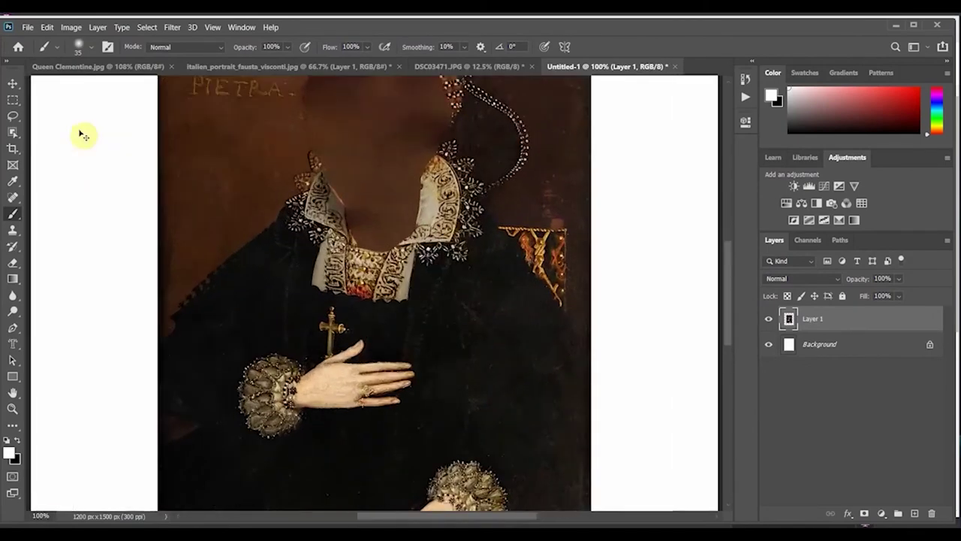
key("ctrl+plus")
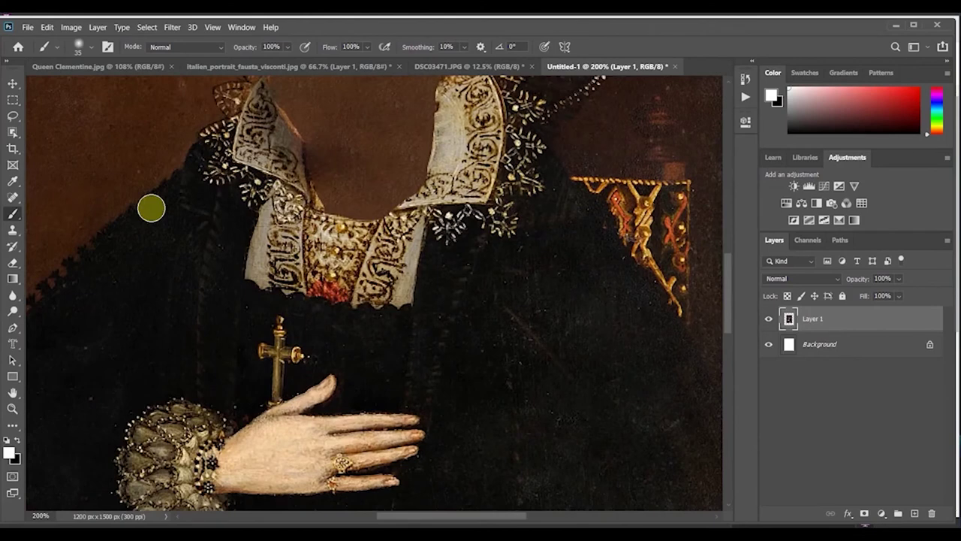
key("ctrl+minus")
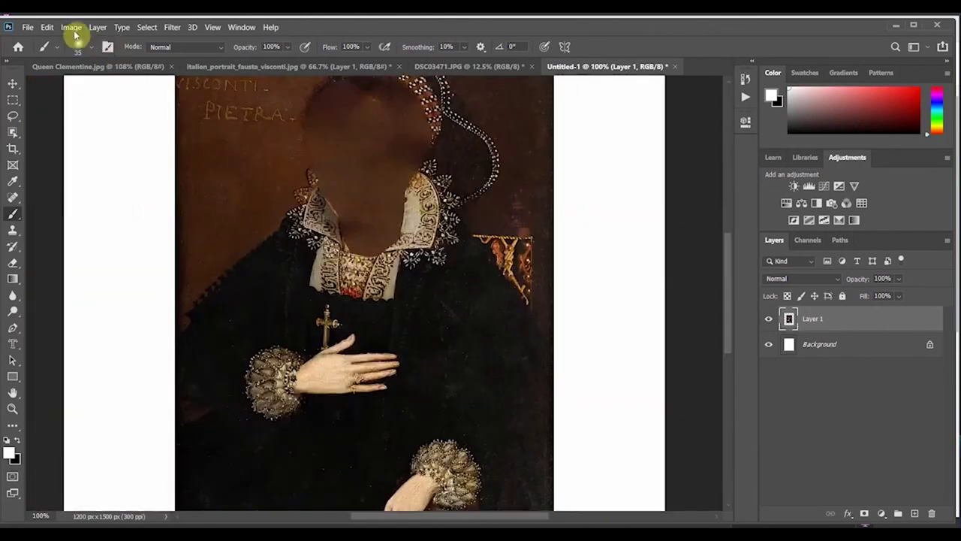
Desaturate the pasted portrait to greyscale
left_click(72, 29)
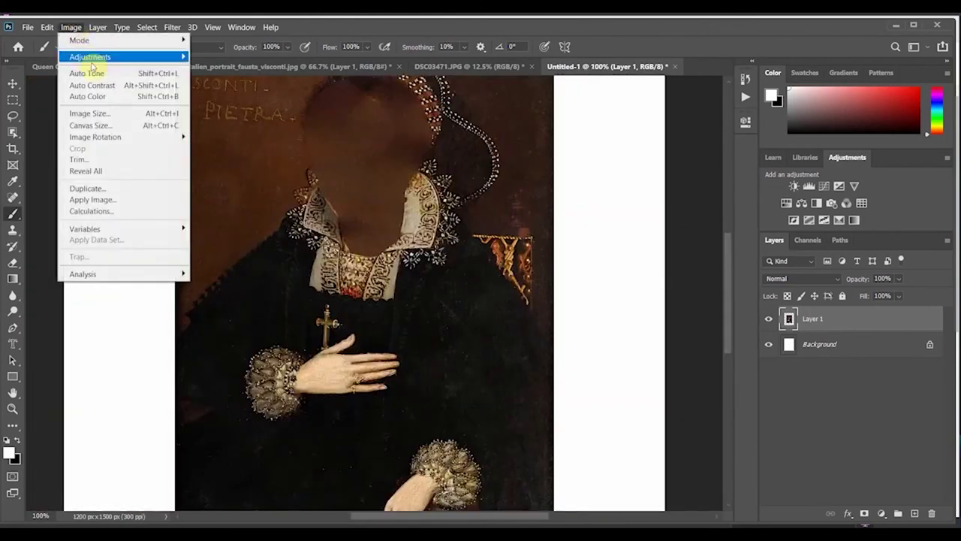
mouse_move(105, 57)
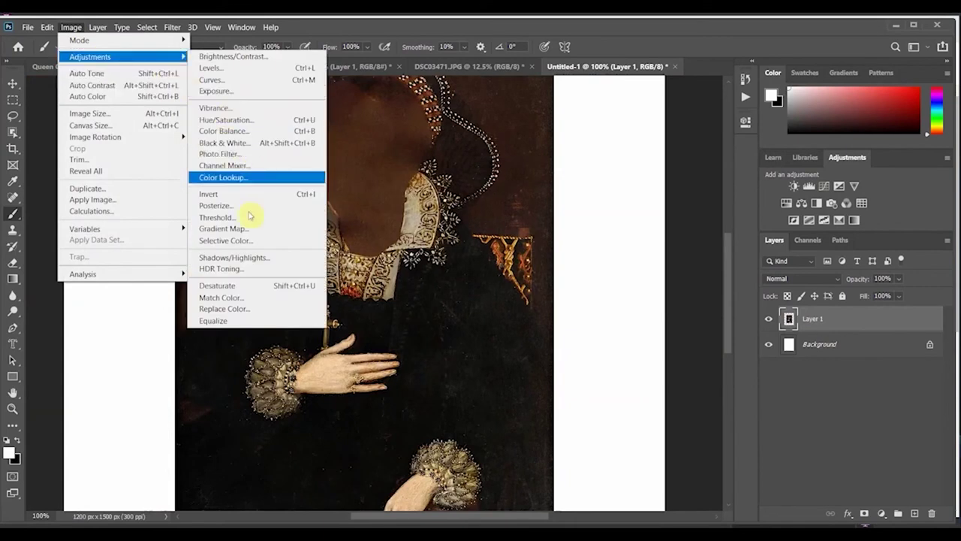
left_click(250, 285)
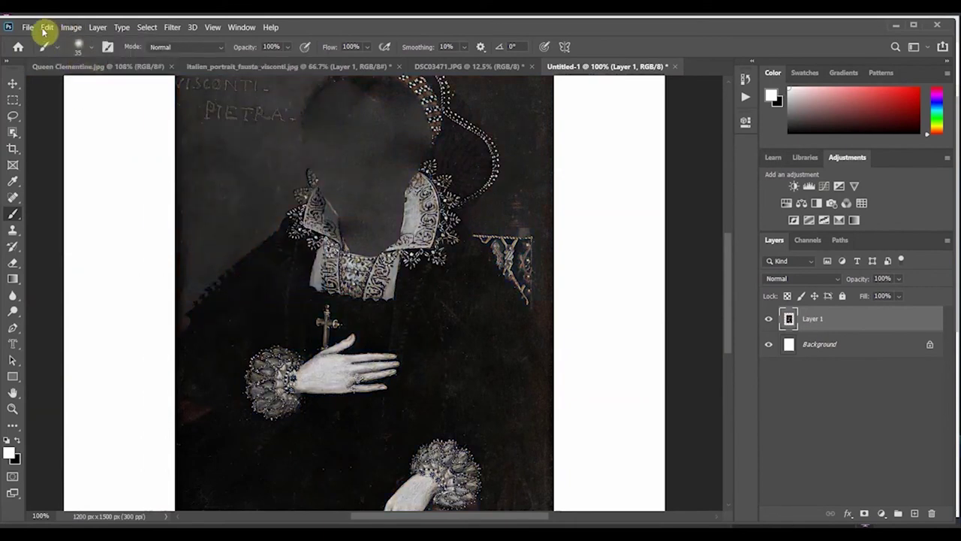
left_click(70, 28)
Set Levels on the grey portrait to input values 22, 2.22 and 183
mouse_move(93, 57)
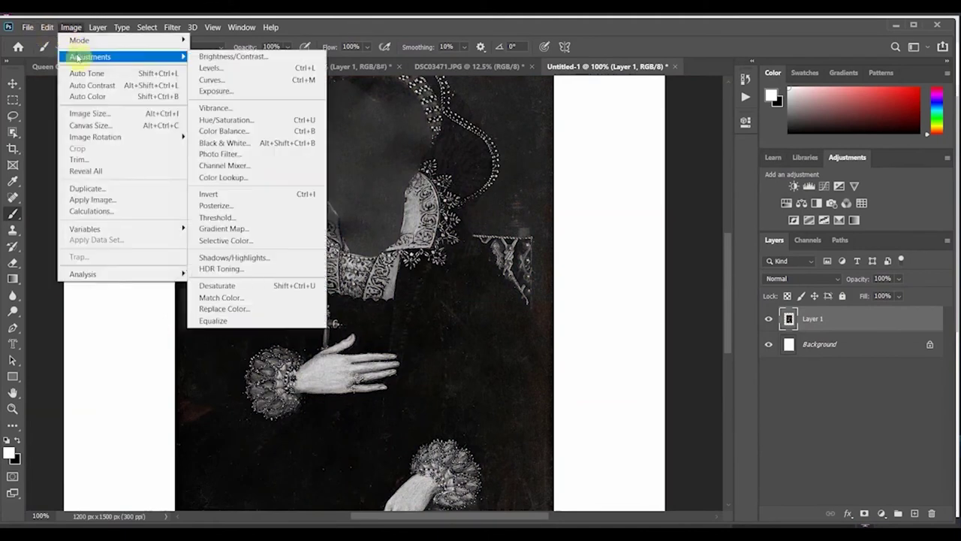
left_click(210, 69)
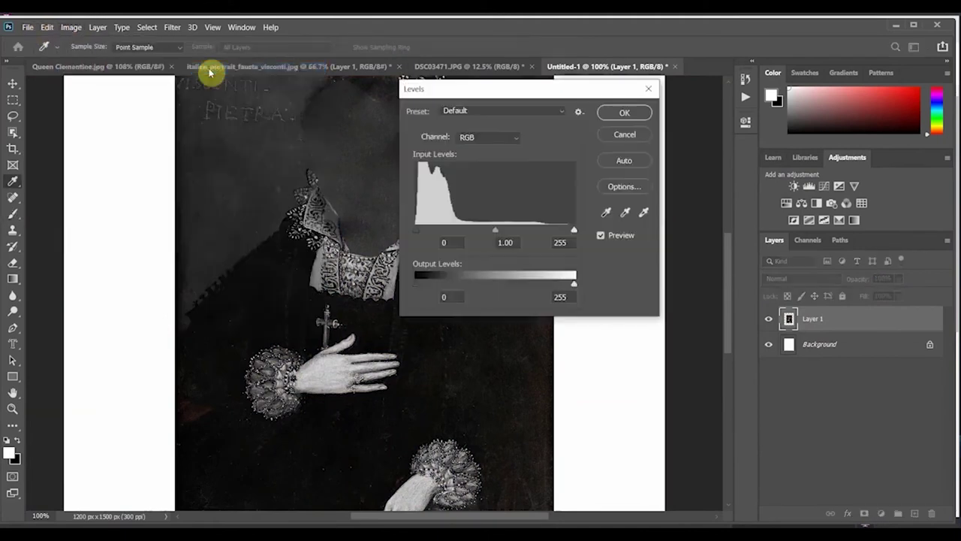
left_click_drag(494, 89, 712, 82)
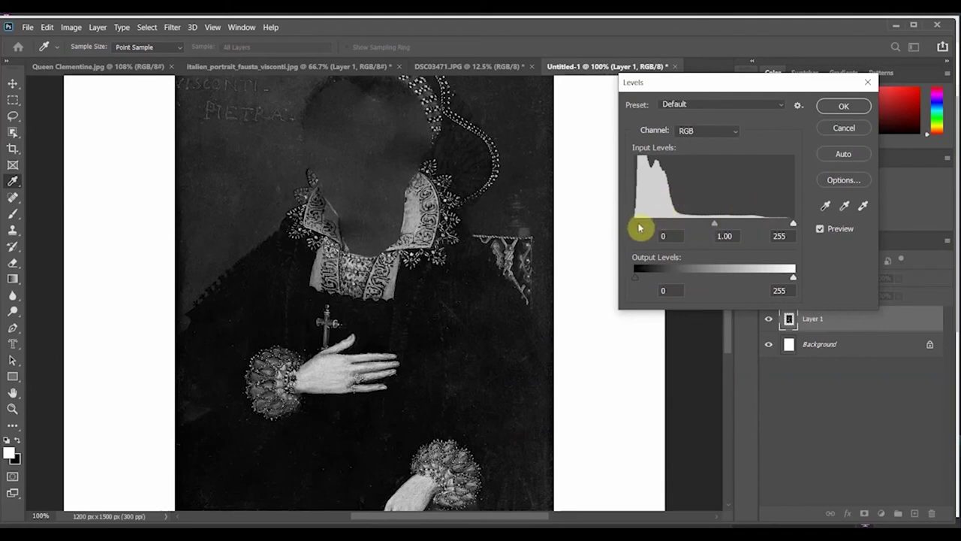
left_click_drag(639, 225, 650, 225)
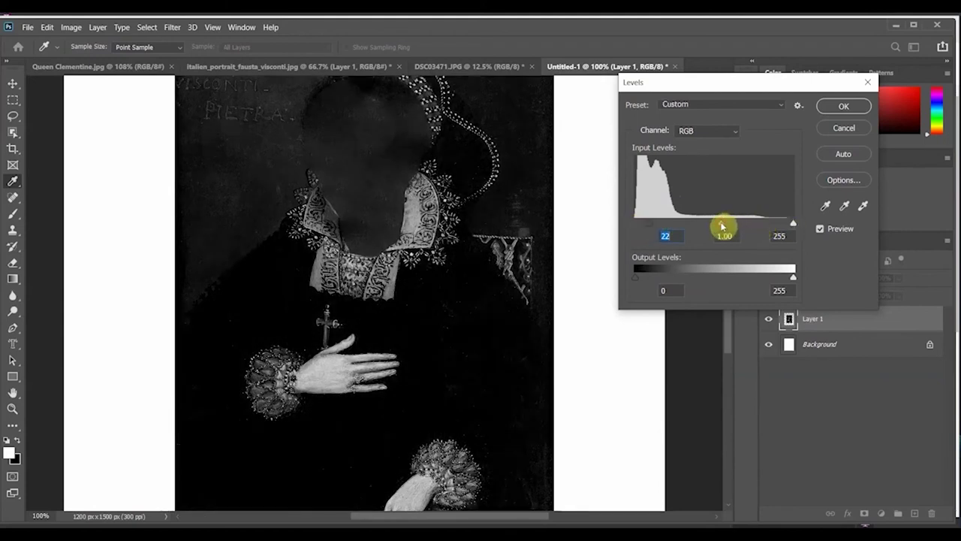
left_click_drag(722, 225, 693, 224)
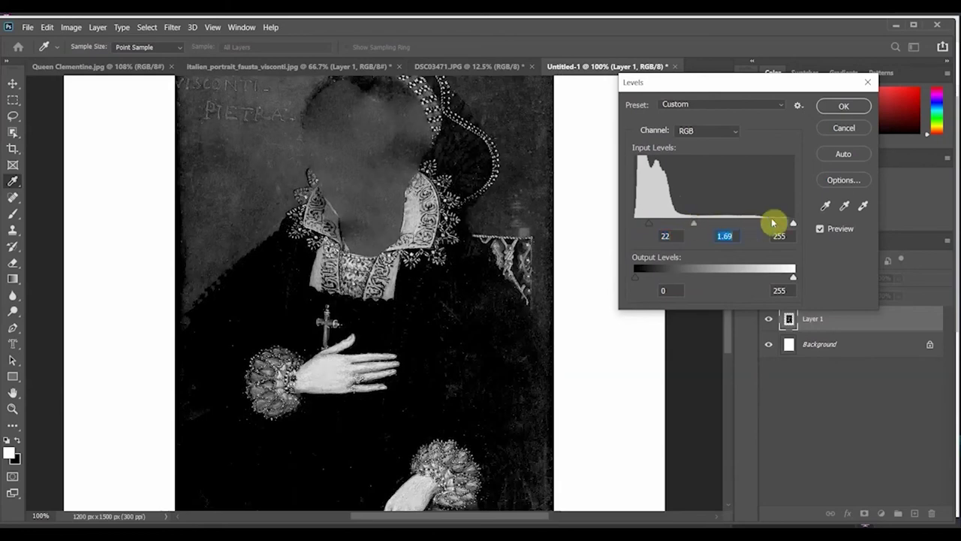
left_click_drag(793, 225, 749, 224)
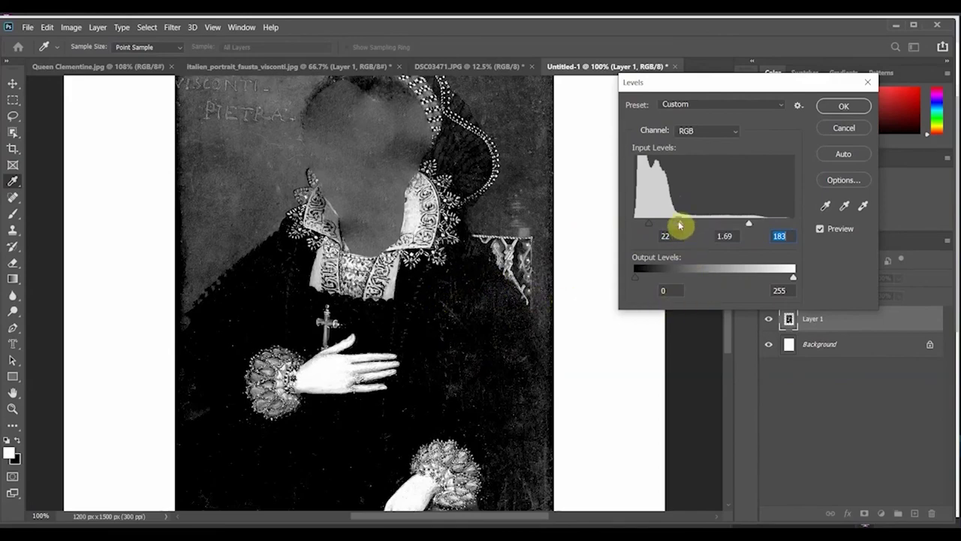
left_click_drag(674, 228, 673, 227)
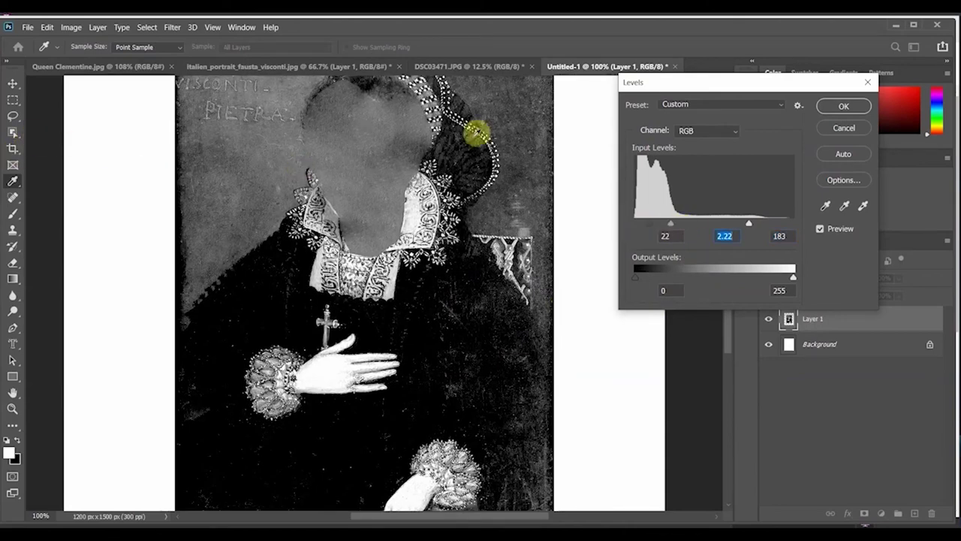
Confirm the Levels, then lasso a dark patch of the dress on the right and copy it
left_click(855, 106)
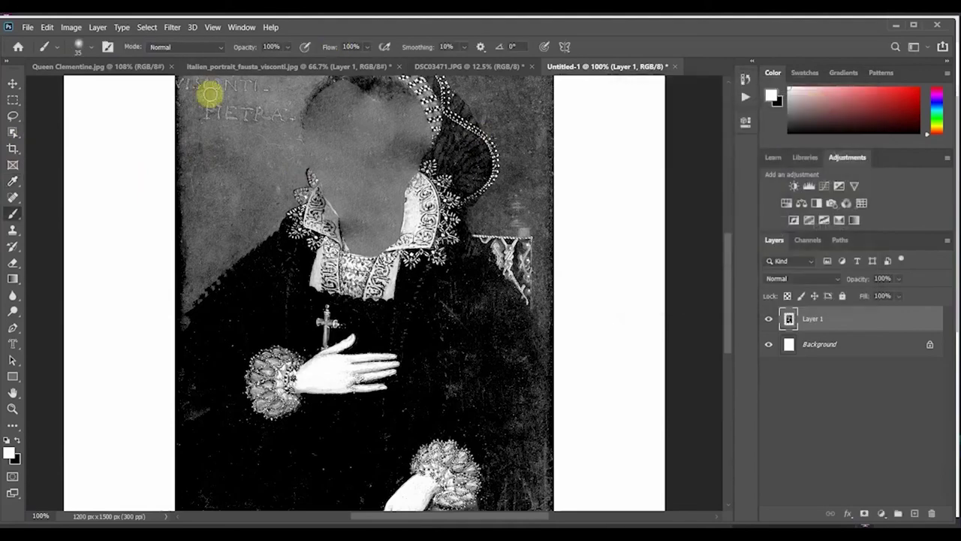
left_click(15, 122)
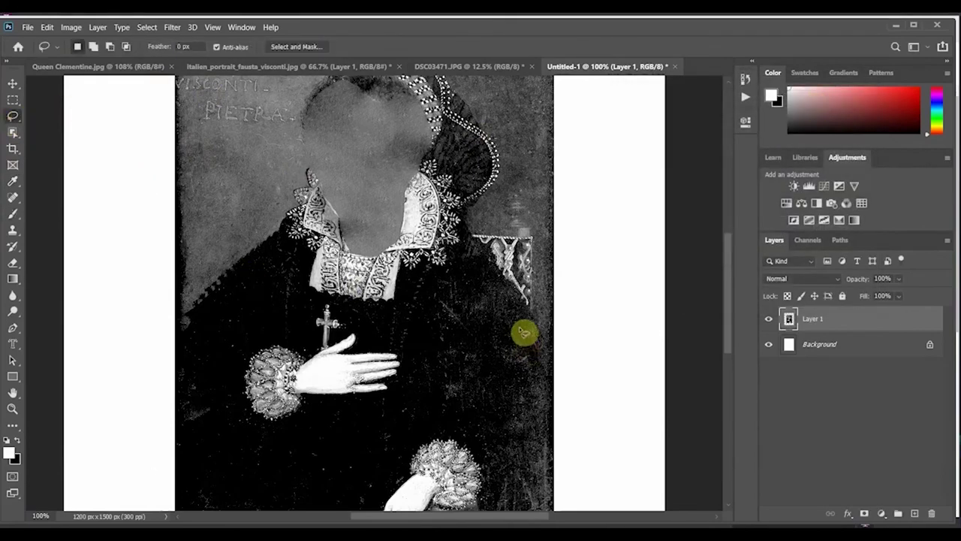
mouse_move(536, 322)
left_mouse_down()
mouse_move(489, 318)
mouse_move(465, 339)
mouse_move(452, 389)
mouse_move(506, 465)
mouse_move(506, 480)
mouse_move(539, 497)
mouse_move(559, 429)
mouse_move(536, 326)
left_mouse_up()
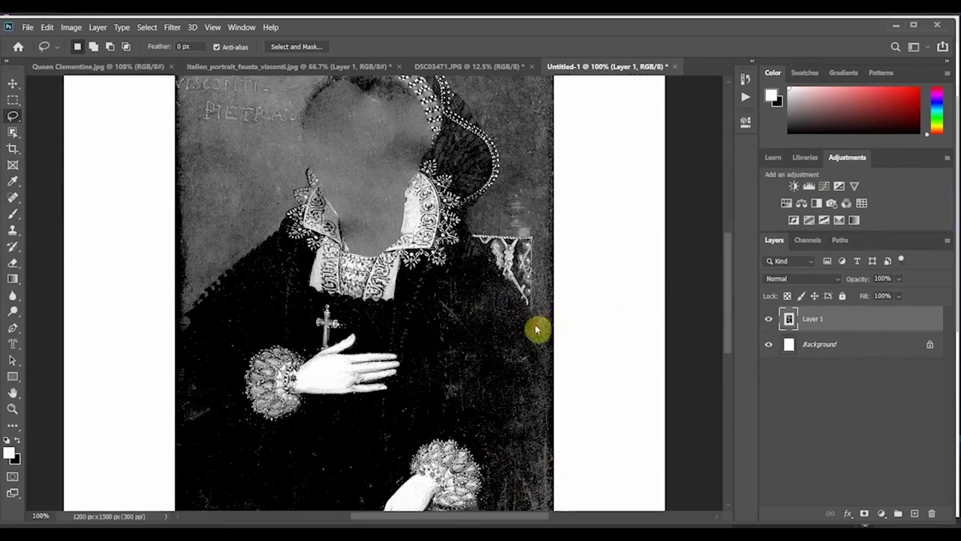
left_click(47, 27)
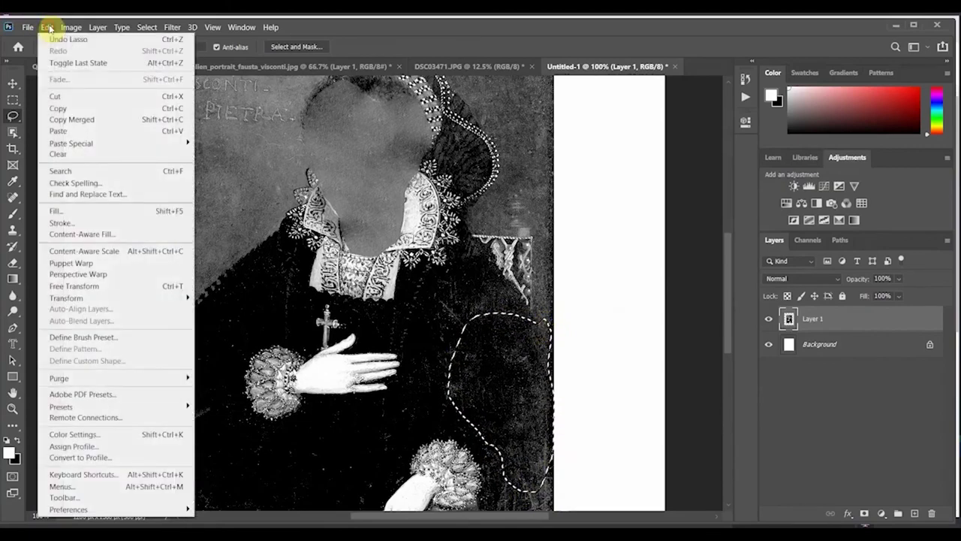
left_click(66, 109)
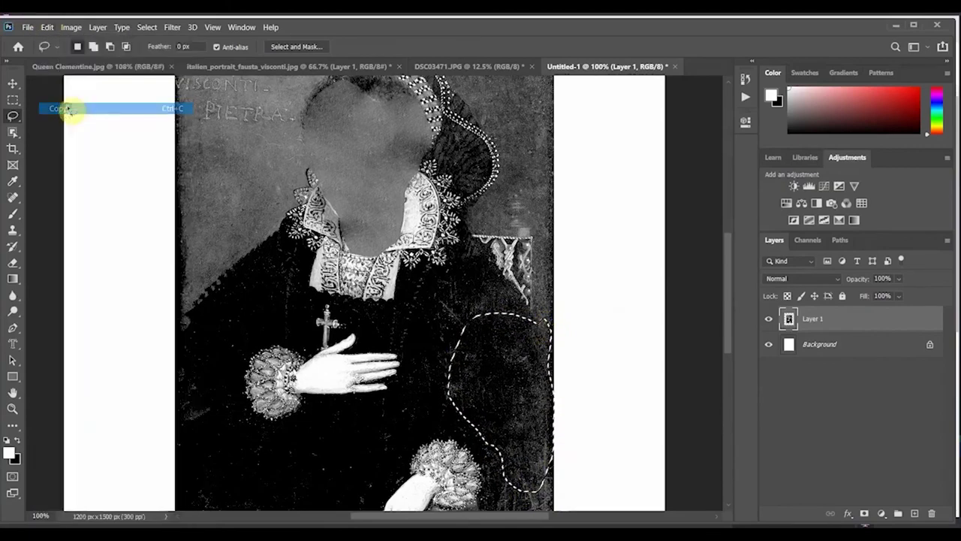
In italien_portrait, show the cat head layer, paste the fabric as Layer 2, and place it over the head
left_click(238, 67)
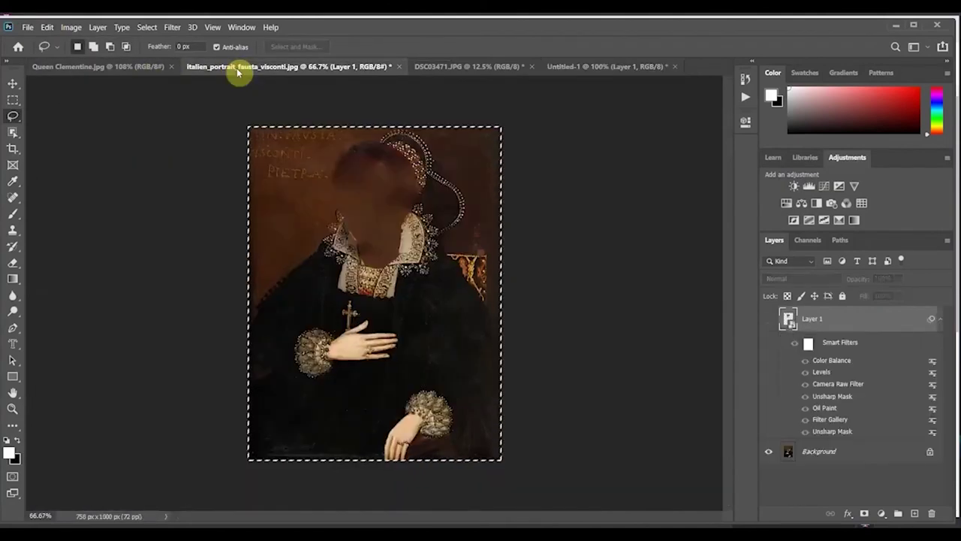
left_click(768, 320)
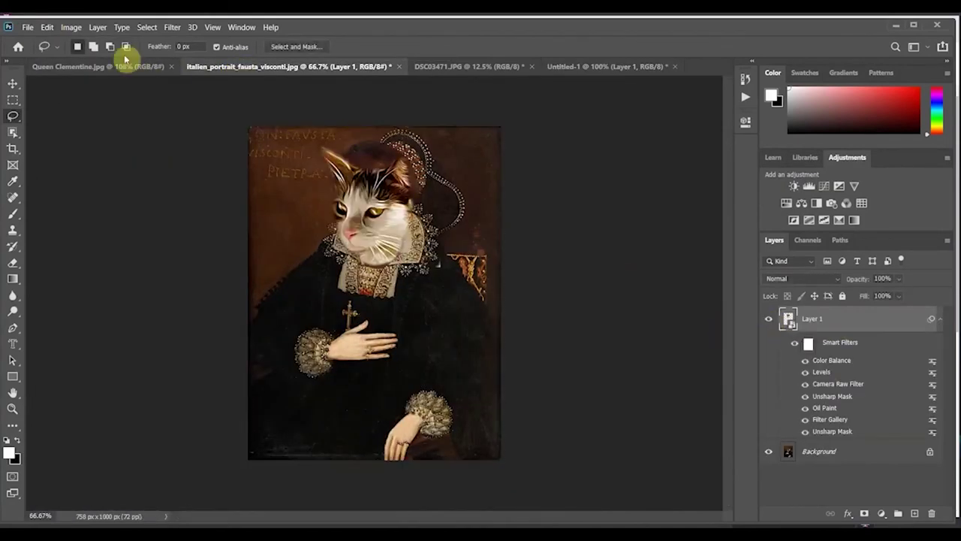
left_click(48, 27)
left_click(75, 131)
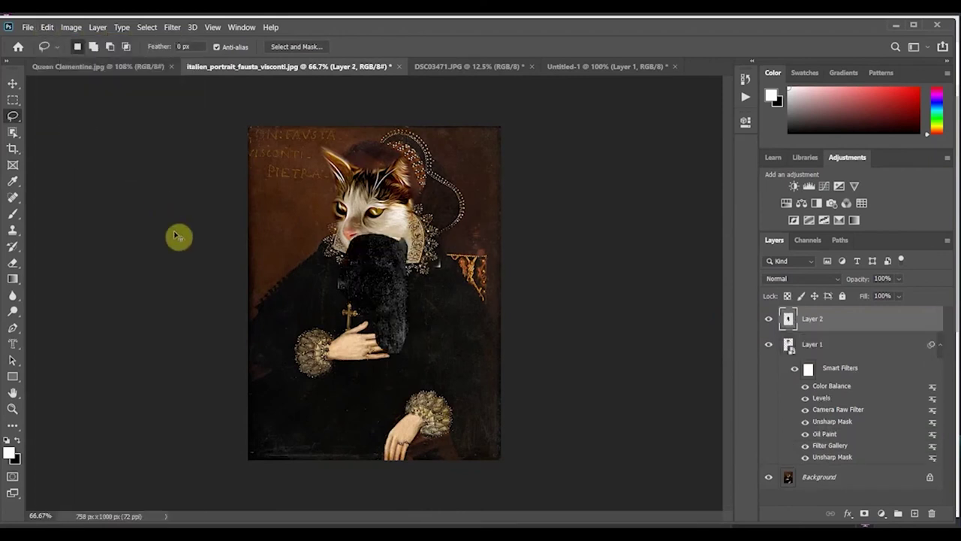
key("ctrl+t")
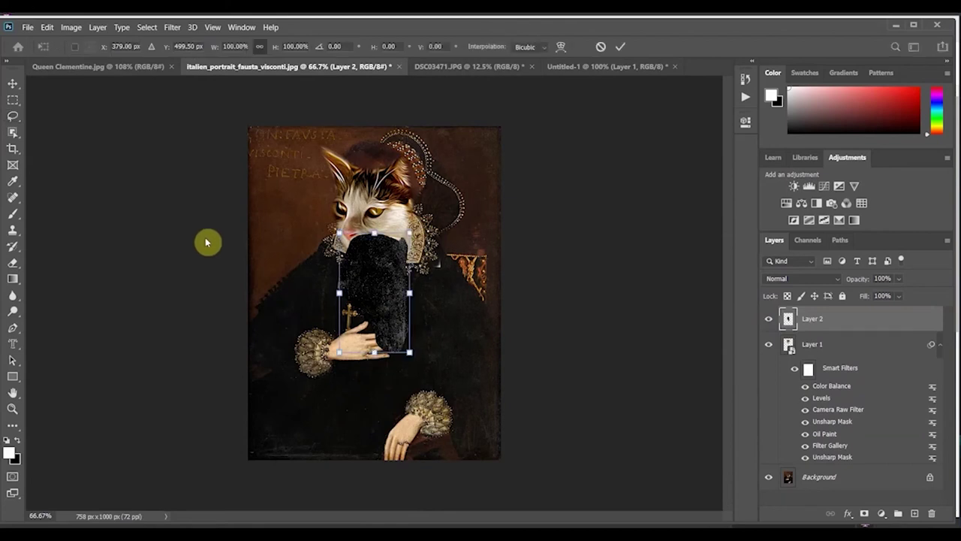
left_click_drag(386, 300, 375, 217)
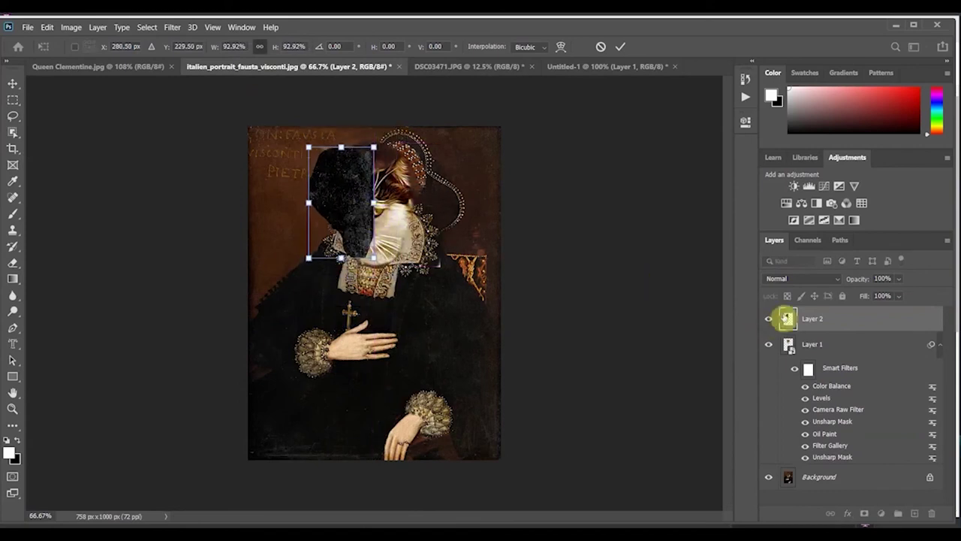
key("Return")
key("l")
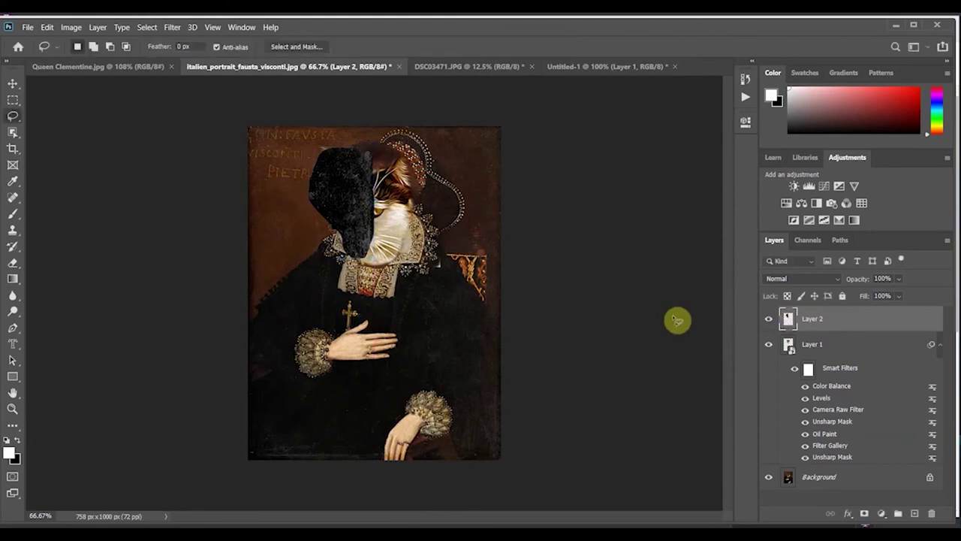
Set Layer 2's blend mode to Screen and its opacity to 20%
left_click(838, 279)
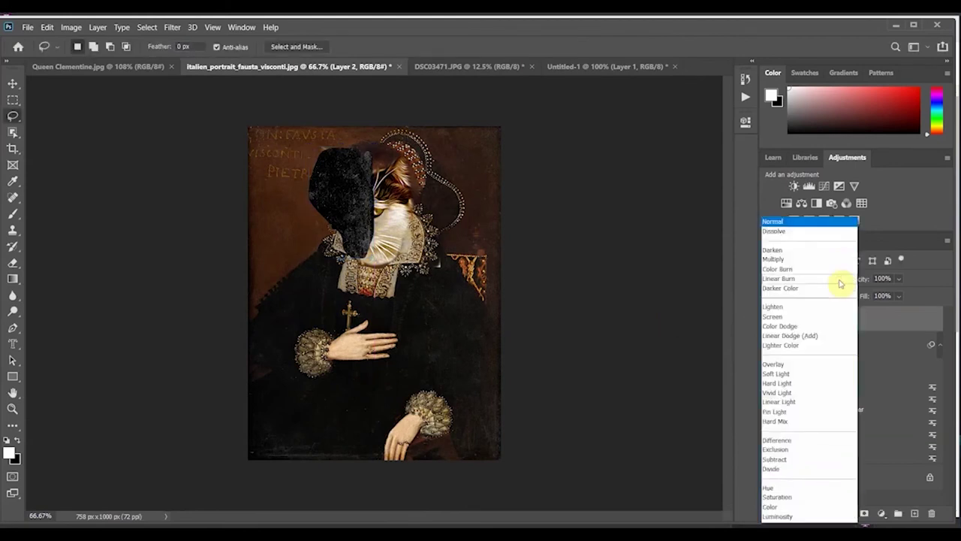
left_click(818, 317)
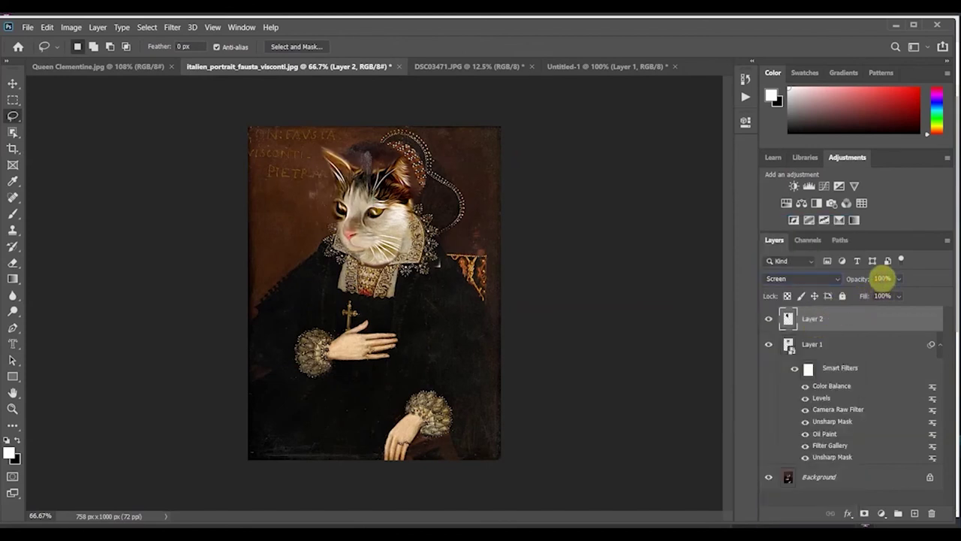
key("2")
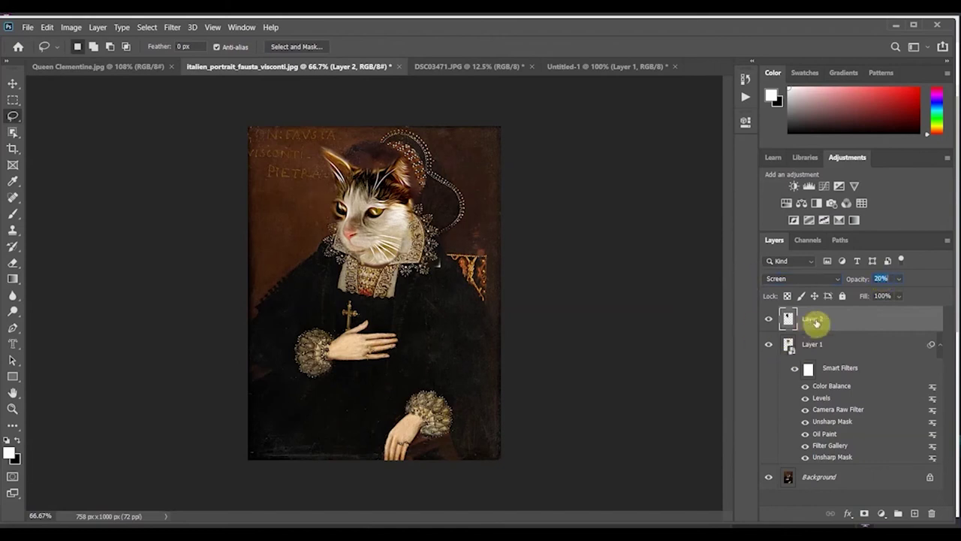
Duplicate the fabric layer and turn and move the copy beside the cat's face
key("ctrl+j")
key("ctrl+t")
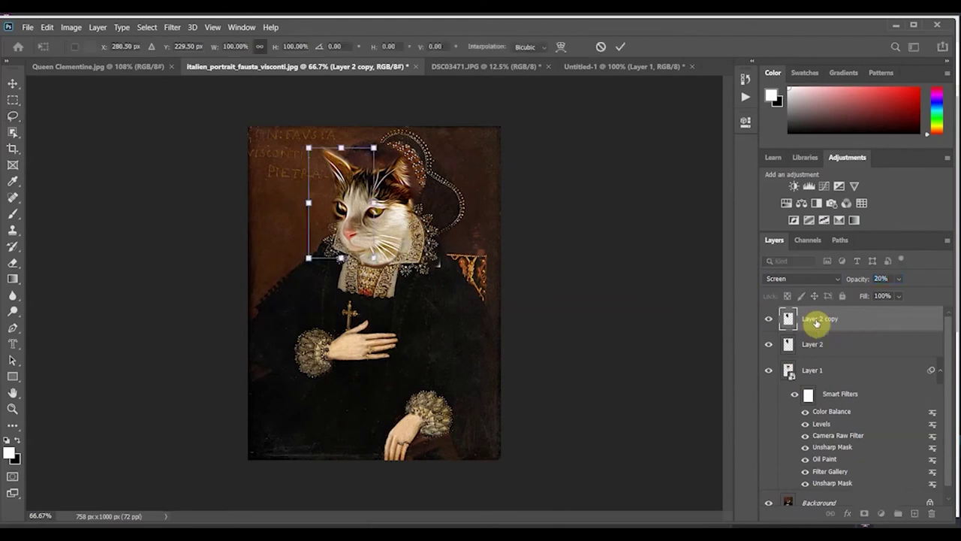
left_click_drag(346, 212, 422, 170)
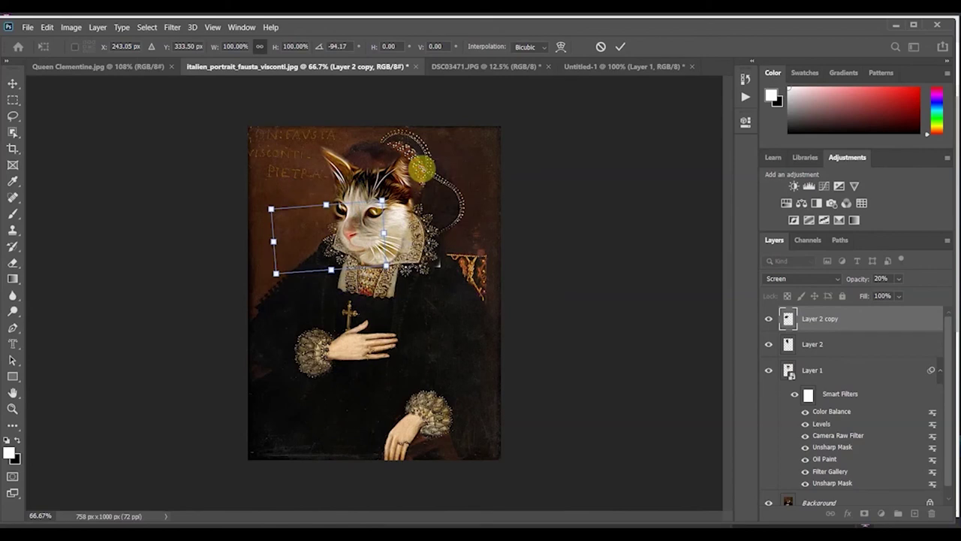
key("Return")
key("l")
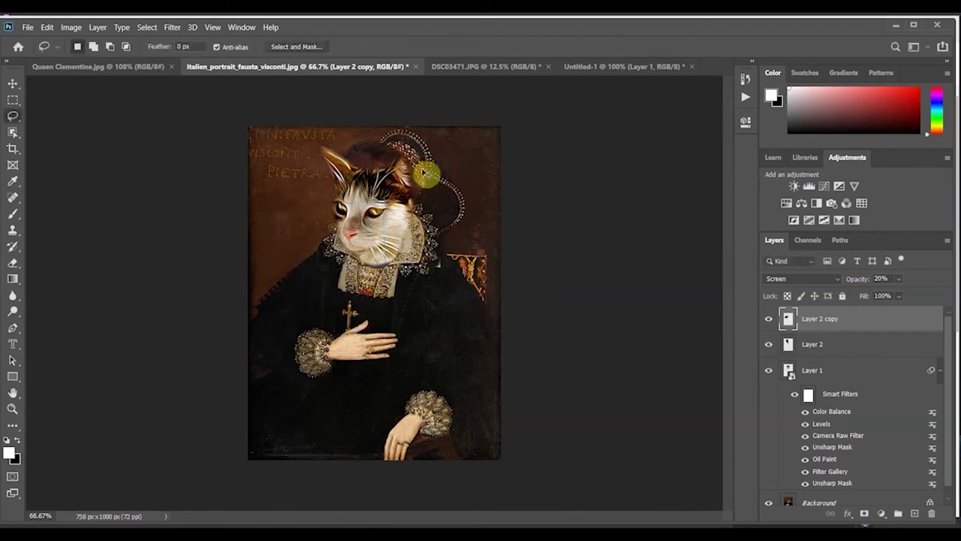
Duplicate it again, rotate the second copy about -91°, and place it on the cat's cheek
key("ctrl+j")
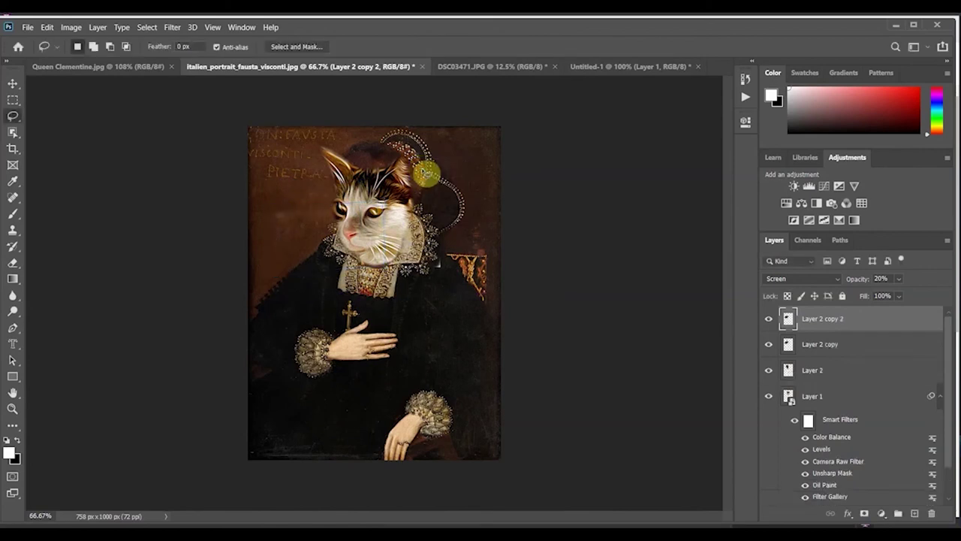
key("ctrl+t")
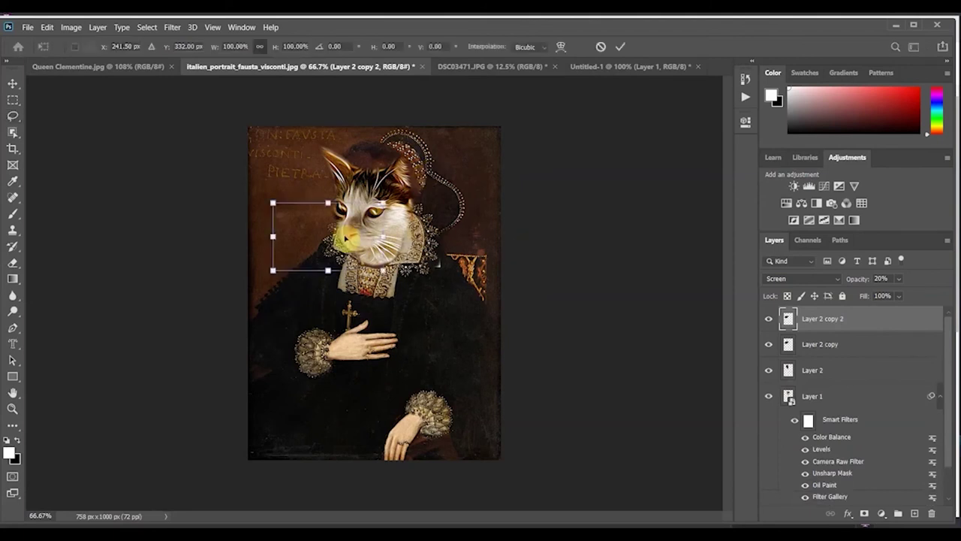
left_click_drag(345, 238, 435, 224)
left_click_drag(484, 185, 365, 124)
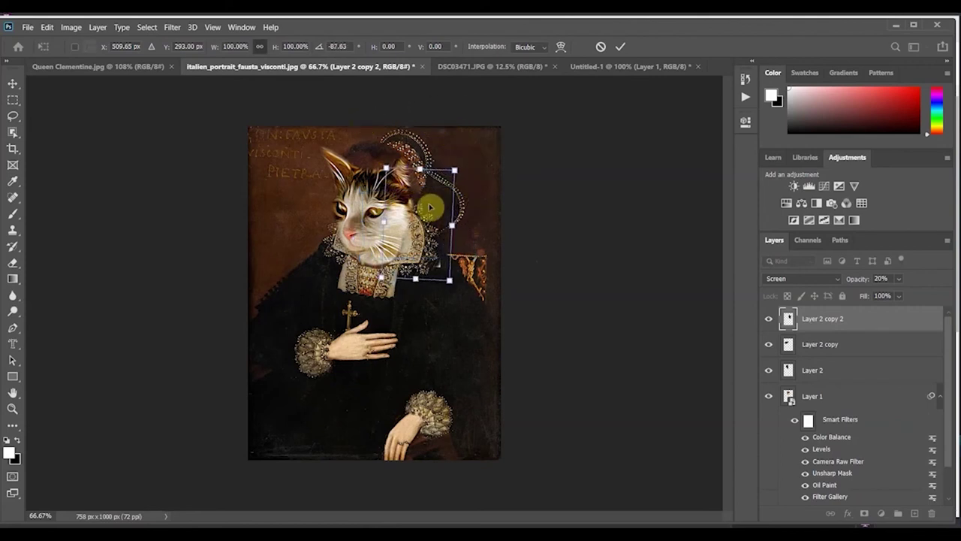
mouse_move(464, 165)
left_mouse_down()
mouse_move(452, 153)
mouse_move(458, 163)
left_mouse_up()
mouse_move(412, 233)
left_mouse_down()
mouse_move(393, 191)
mouse_move(403, 221)
left_mouse_up()
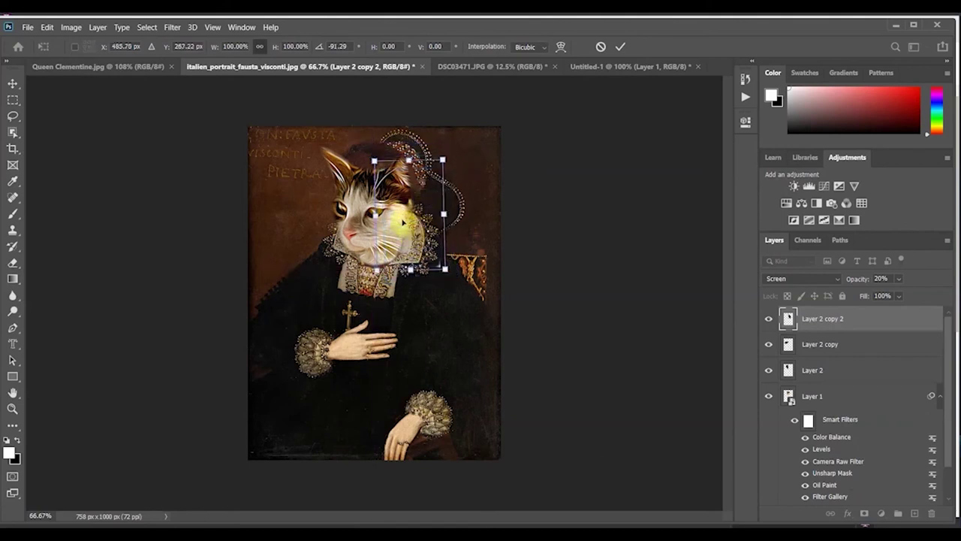
key("Return")
key("l")
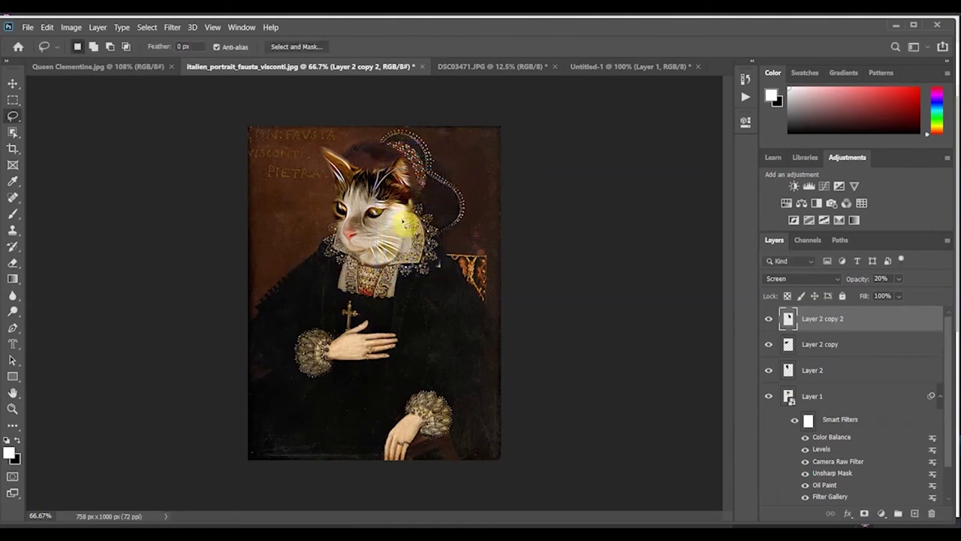
Zoom to 100% and apply the Sharpen filter to Layer 2 copy 2
key("ctrl+plus")
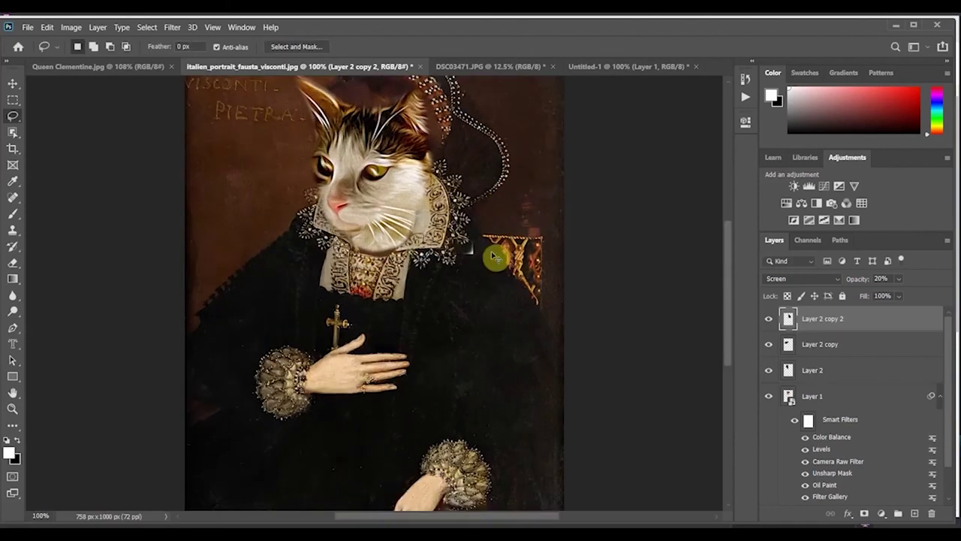
scroll(496, 257, "up", 3)
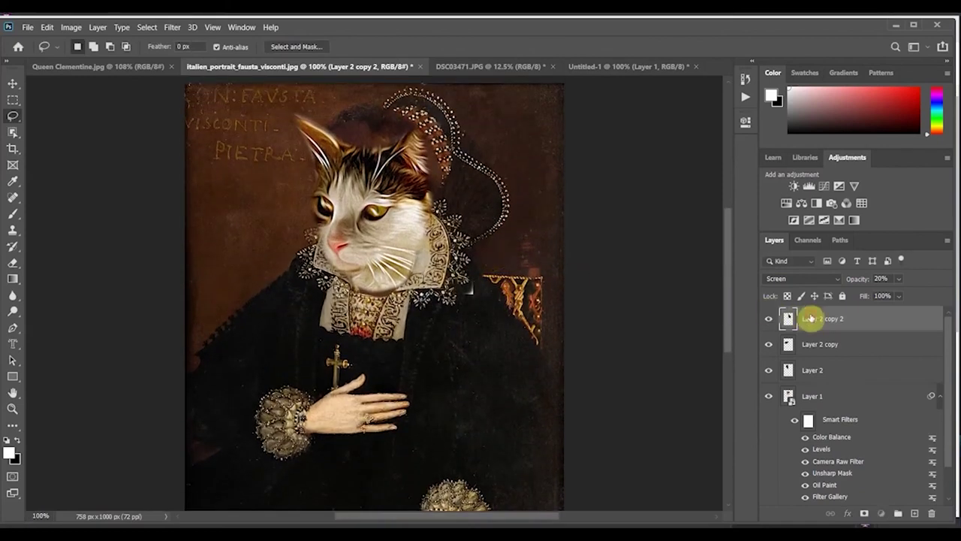
left_click(170, 29)
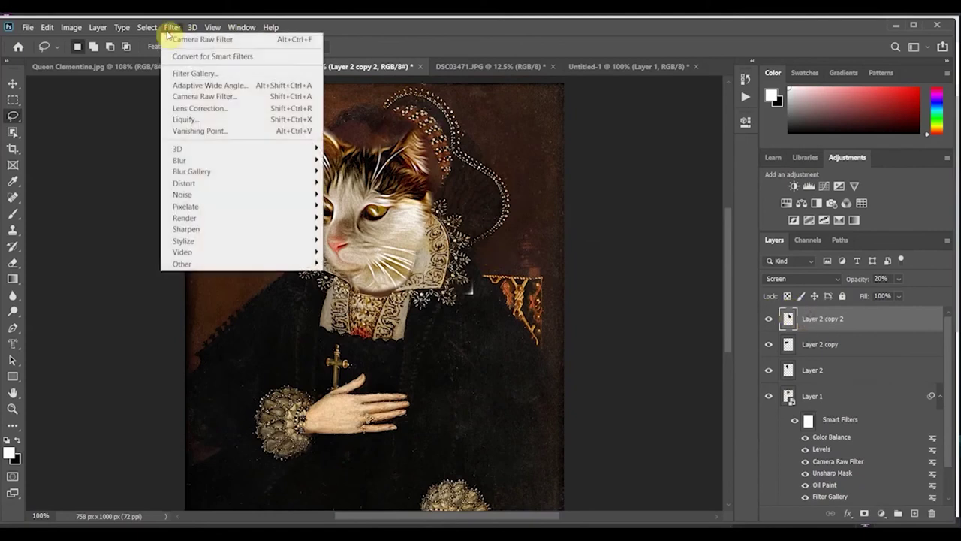
mouse_move(237, 230)
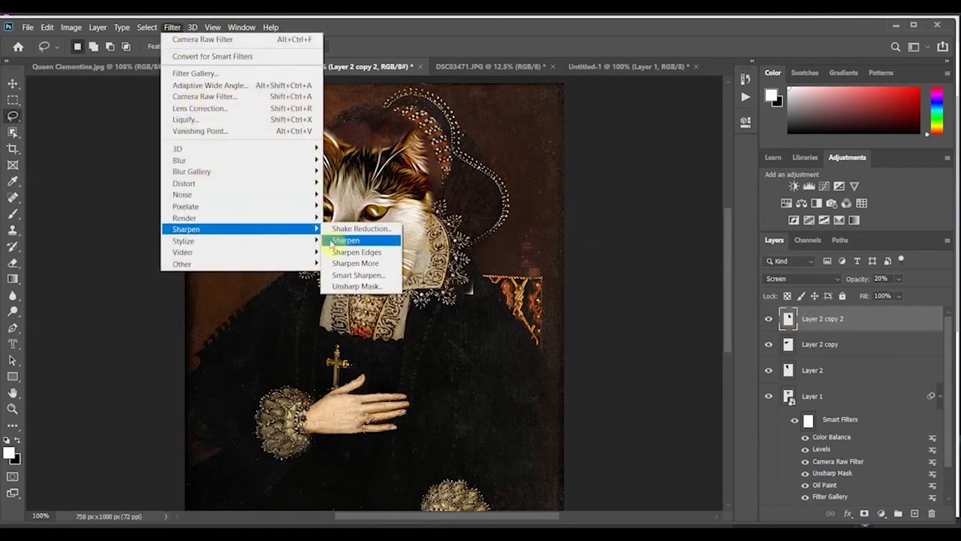
left_click(347, 240)
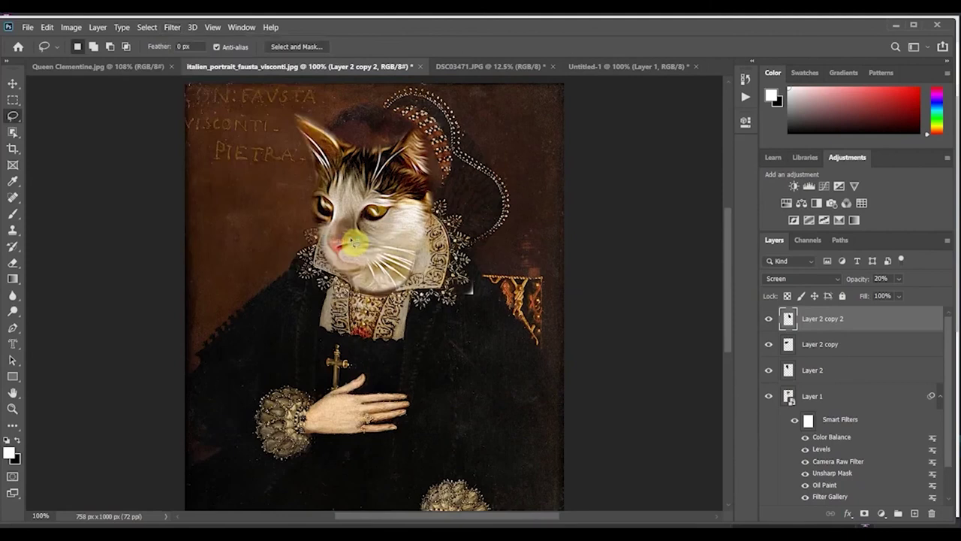
Sharpen Layer 2 copy twice, then zoom back out to the whole portrait
left_click(811, 345)
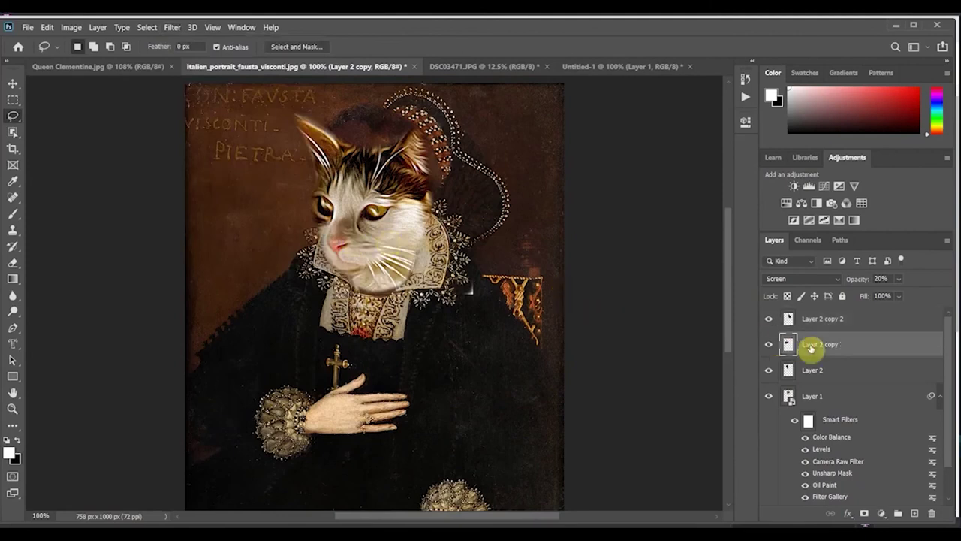
left_click(171, 27)
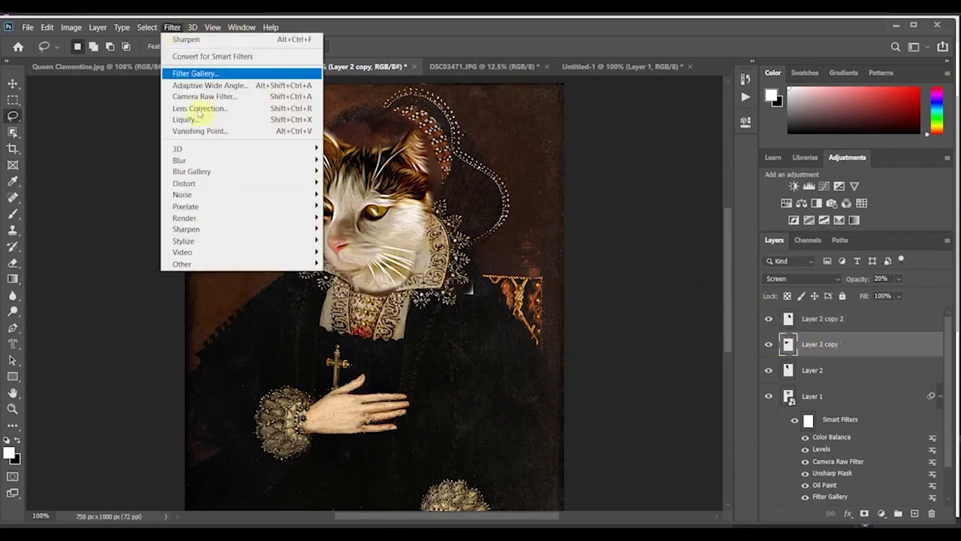
mouse_move(227, 229)
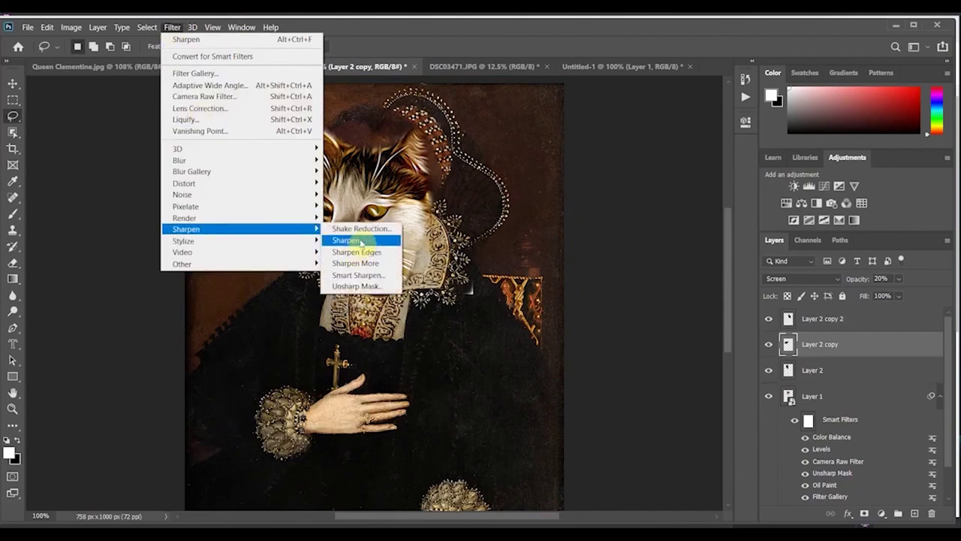
left_click(347, 240)
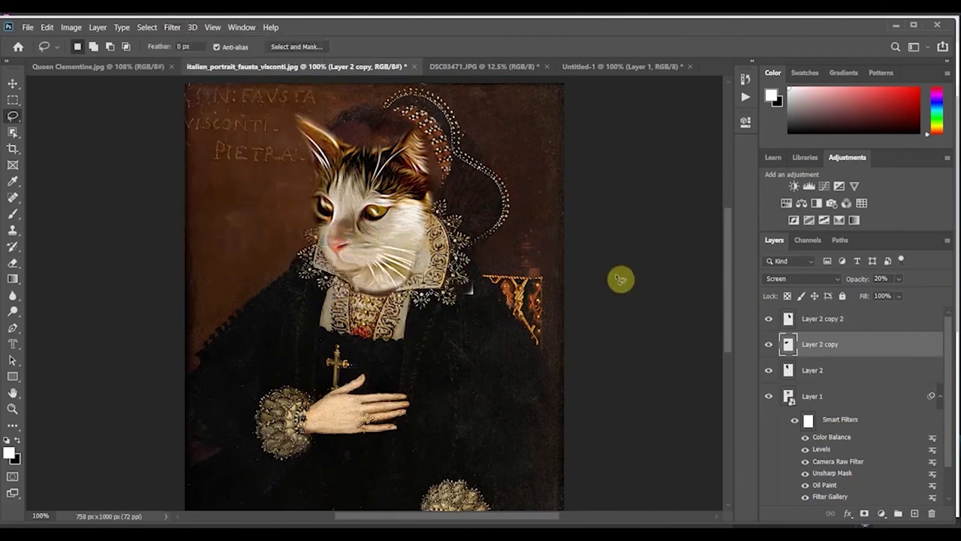
left_click(172, 28)
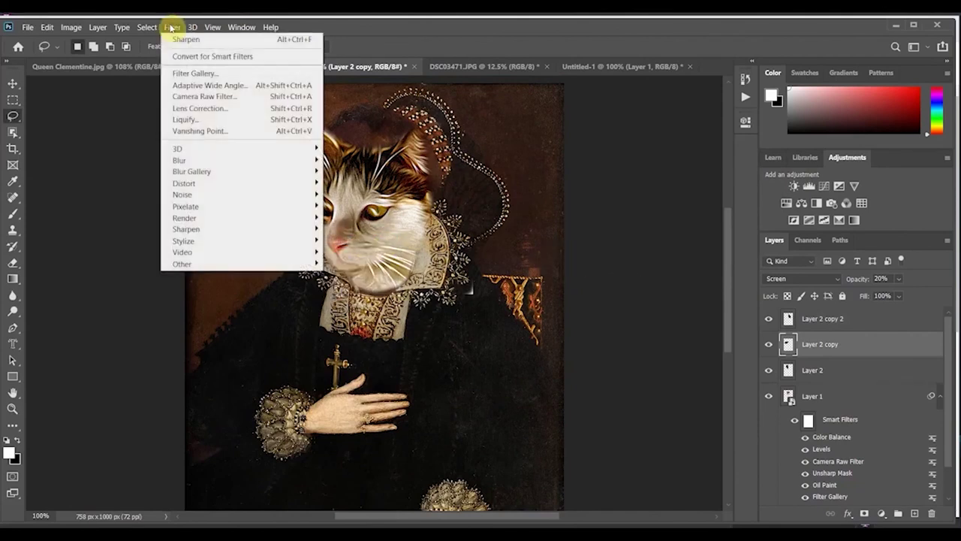
left_click(187, 40)
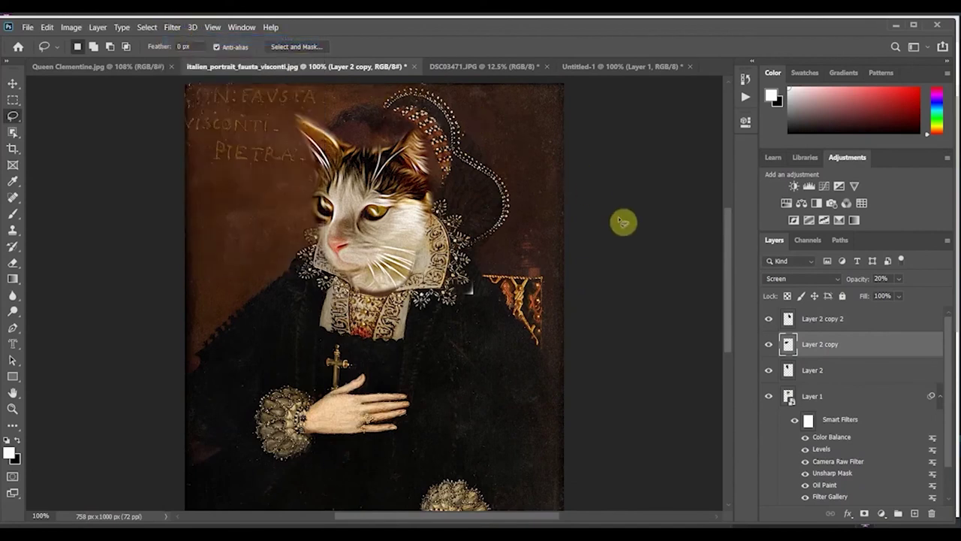
key("ctrl+minus")
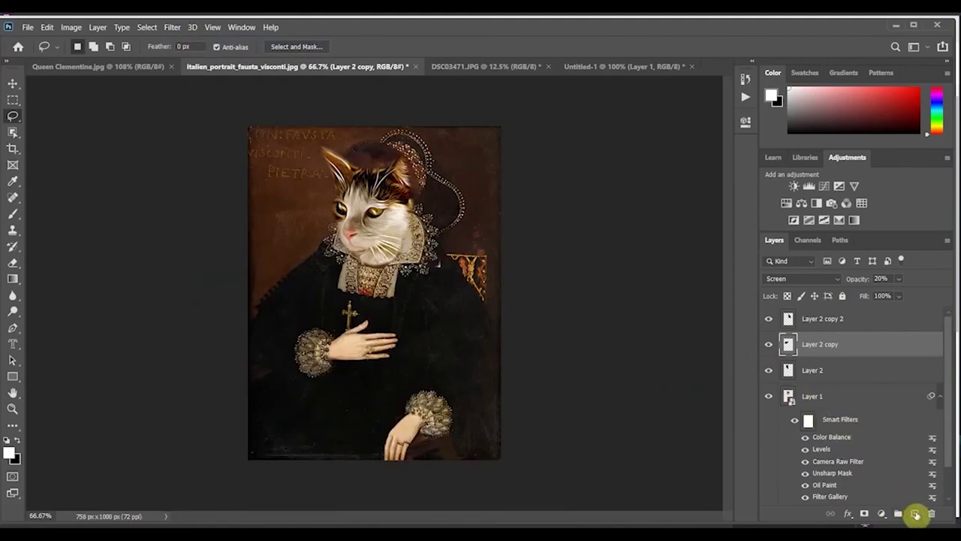
Add a new layer at the top of the stack and set the foreground colour to golden a98c2f
left_click(916, 515)
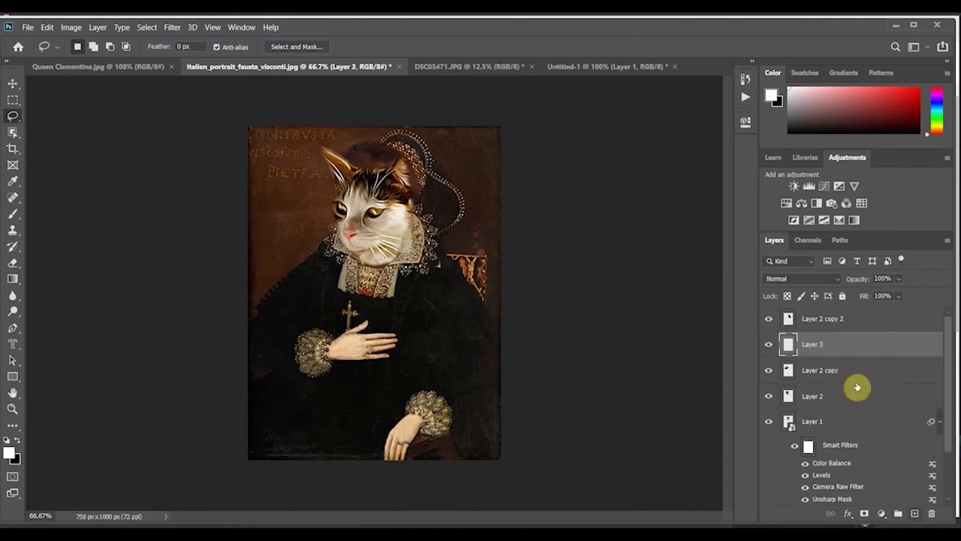
left_click_drag(824, 347, 822, 319)
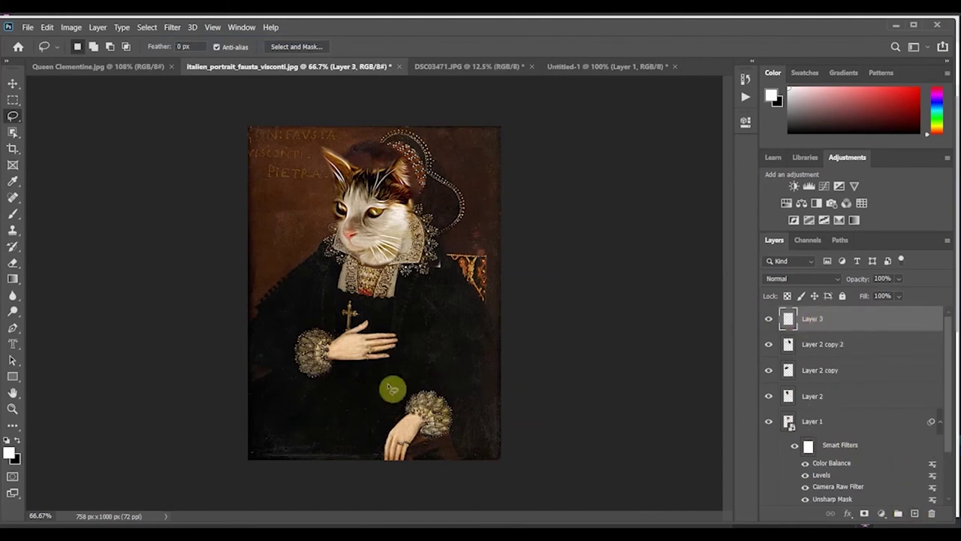
left_click(9, 453)
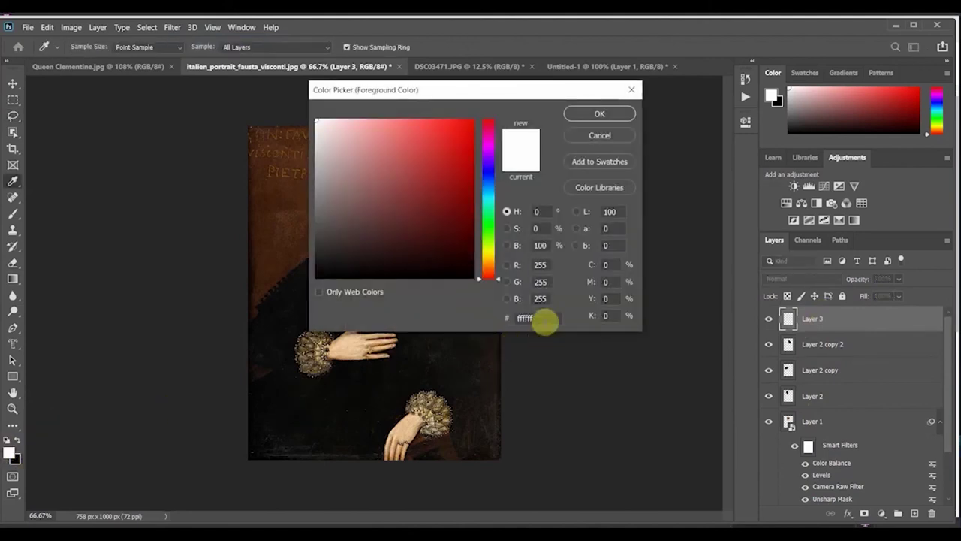
left_click_drag(545, 321, 505, 316)
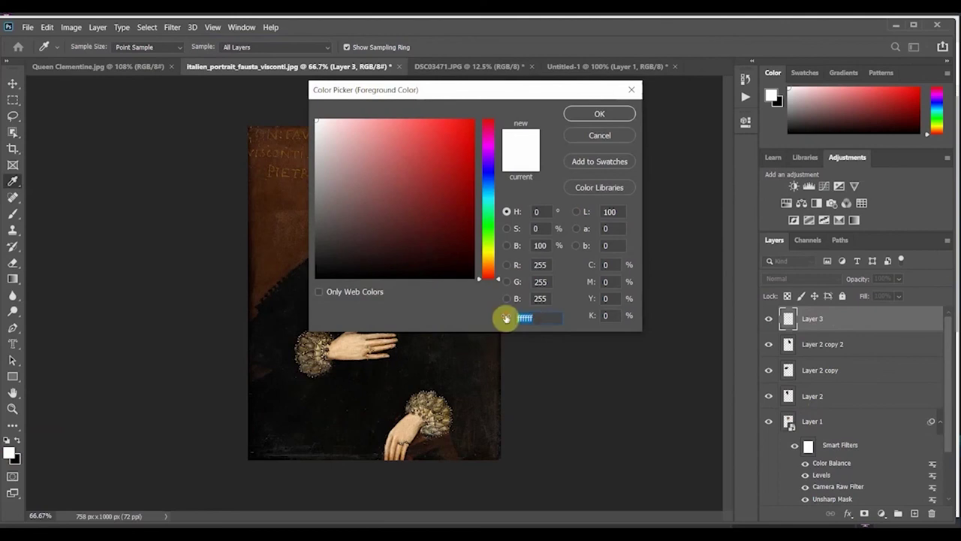
type("a98")
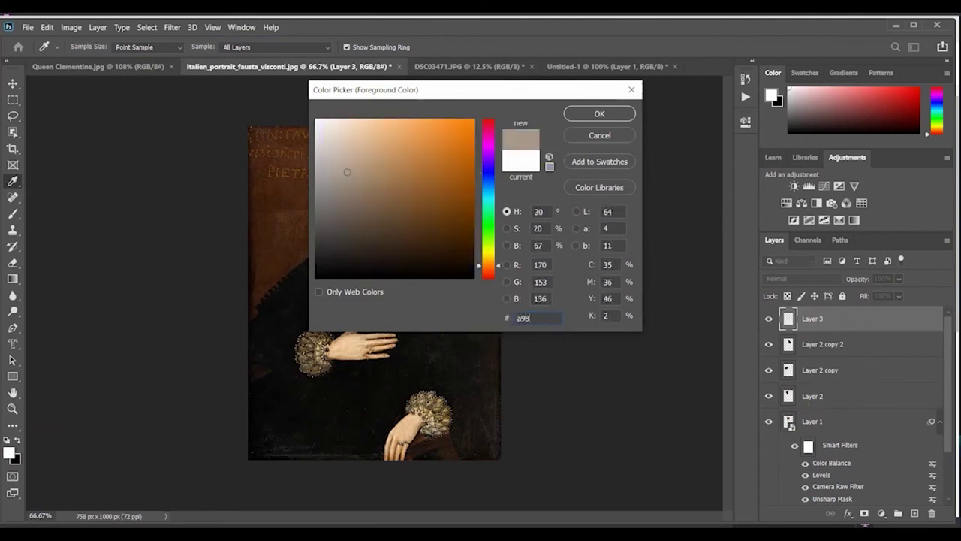
type("c2f")
left_click(506, 318)
key("Return")
key("l")
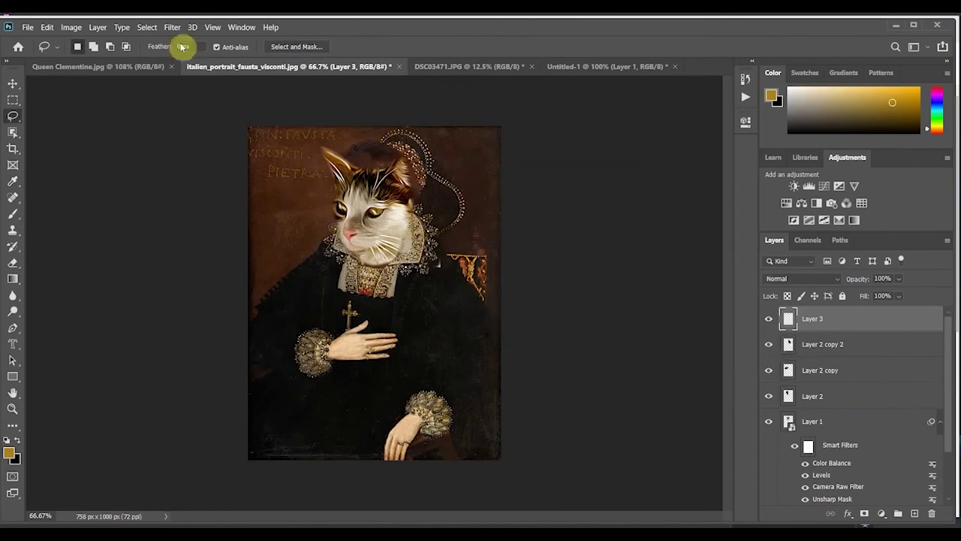
Fill Layer 3 entirely with the golden foreground colour
left_click(47, 27)
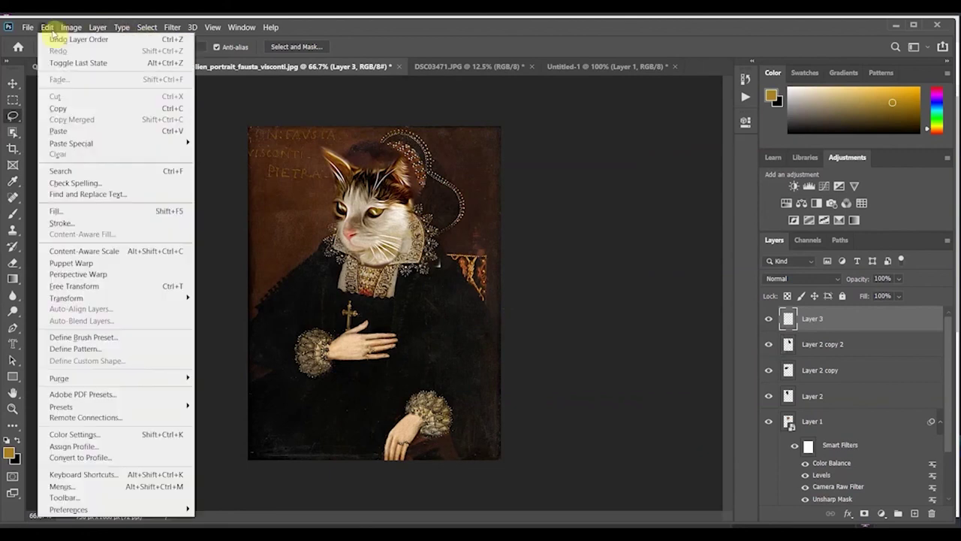
left_click(59, 212)
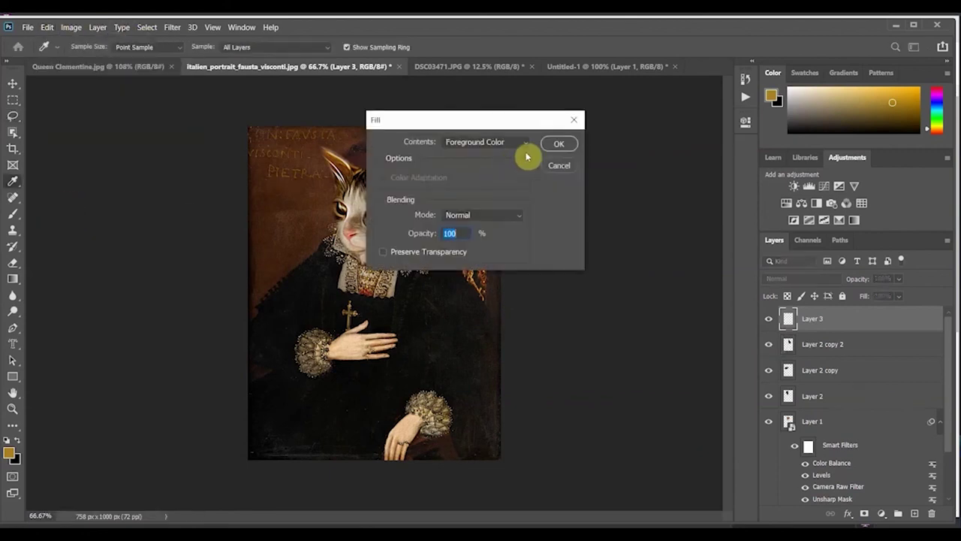
left_click(556, 145)
key("l")
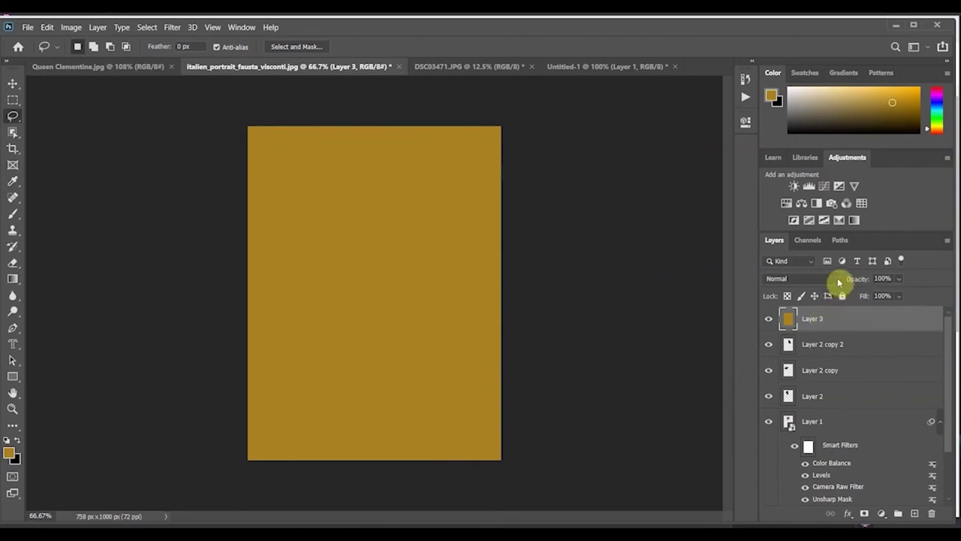
Set the gold Layer 3 to Overlay blend mode at 30% opacity
left_click(838, 280)
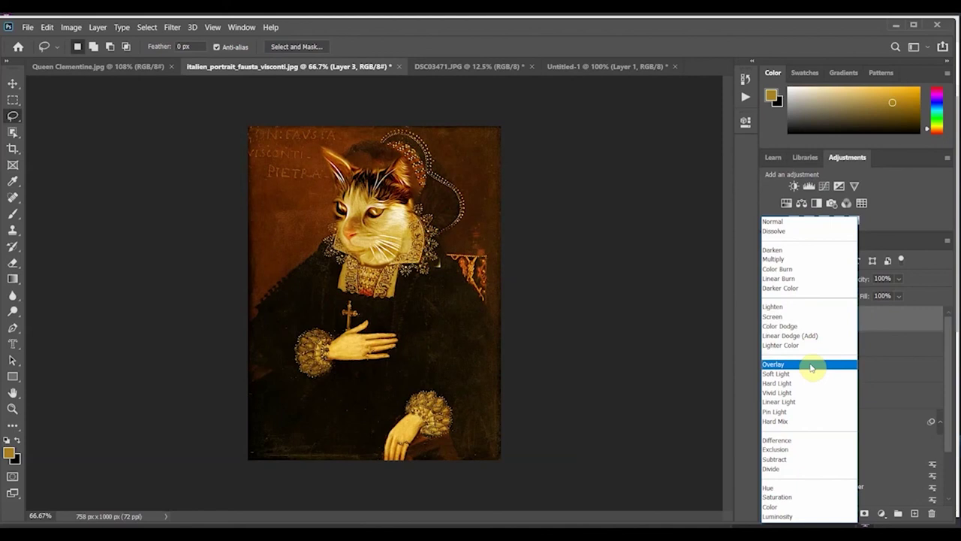
left_click(811, 368)
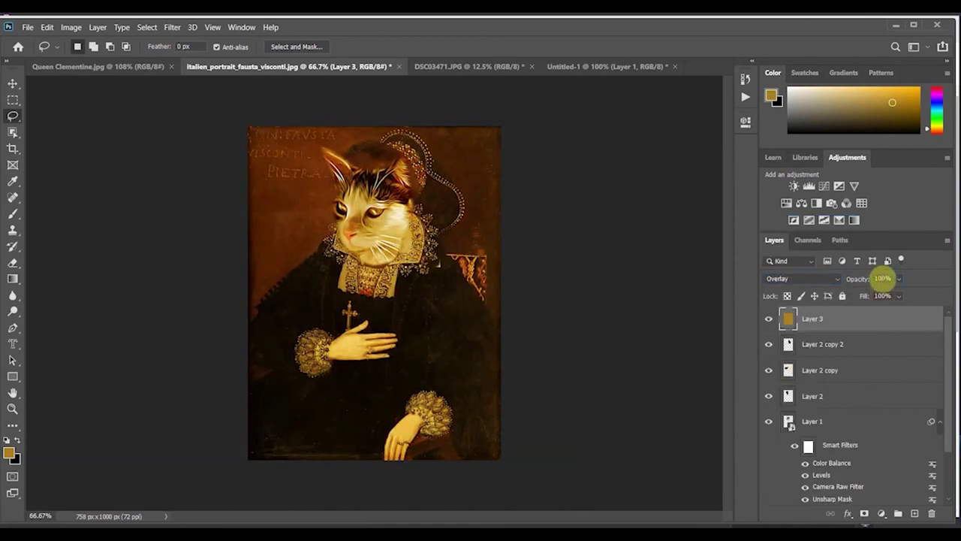
type("20")
type("30")
type("40")
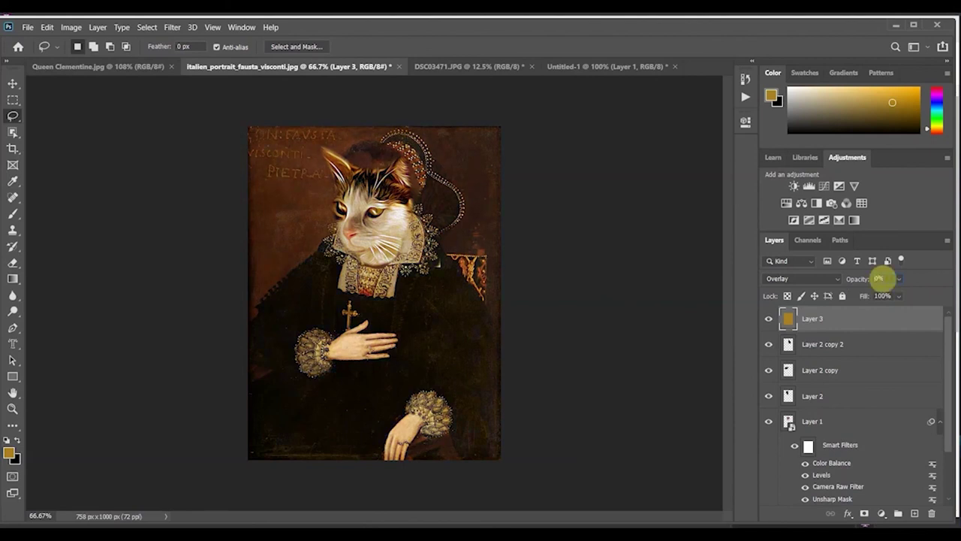
Crop the portrait with no fixed ratio to about 758 × 780 px, cutting below the hand
left_click(12, 154)
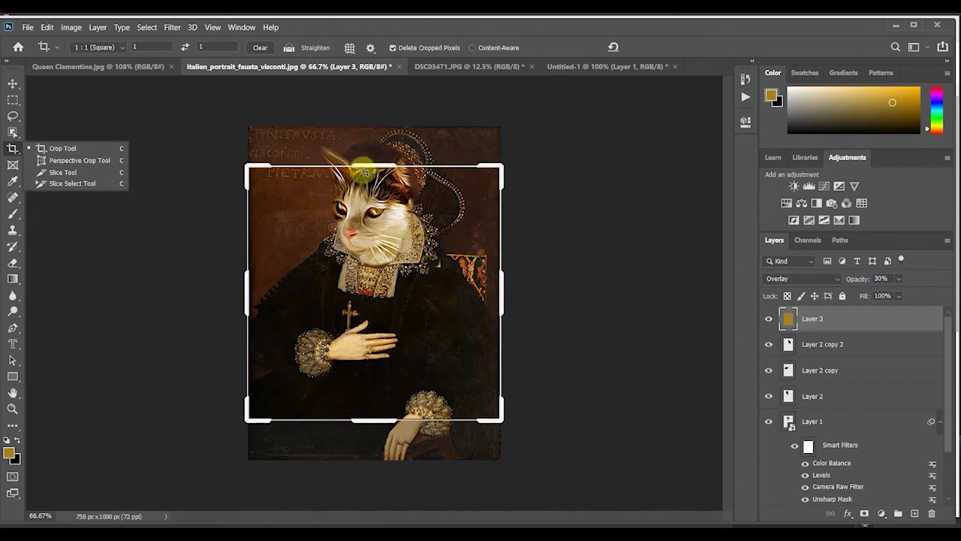
left_click(120, 48)
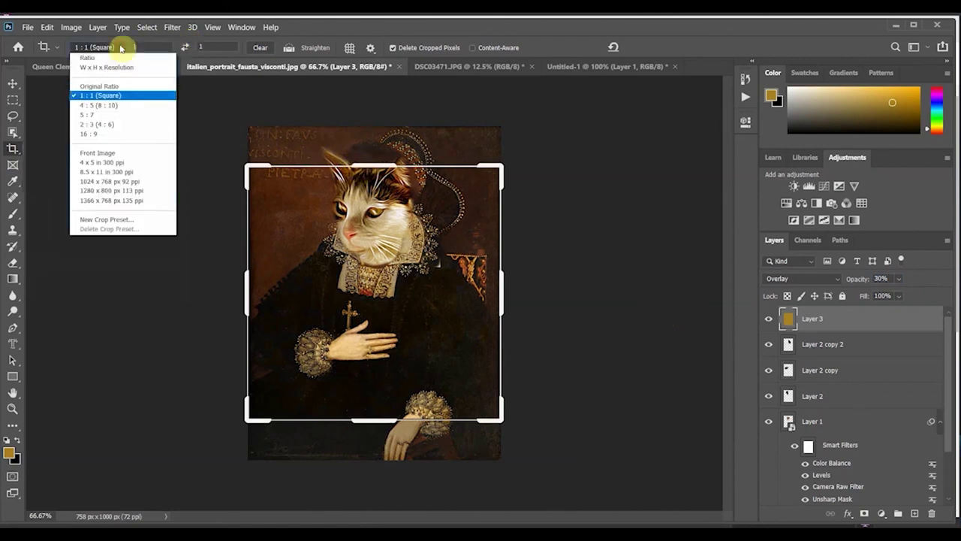
key("Escape")
left_click(114, 52)
left_click(147, 46)
key("Tab")
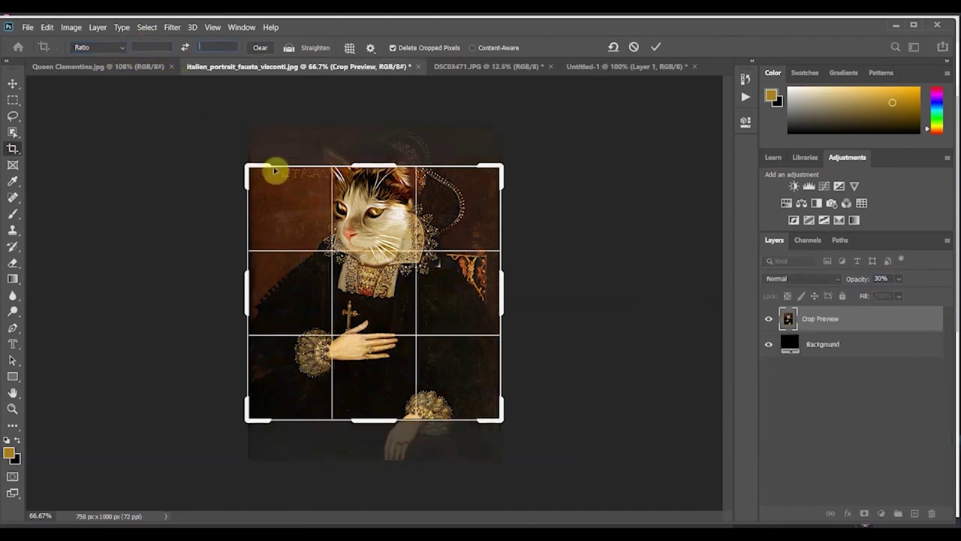
left_click(375, 170)
left_click_drag(374, 170, 375, 147)
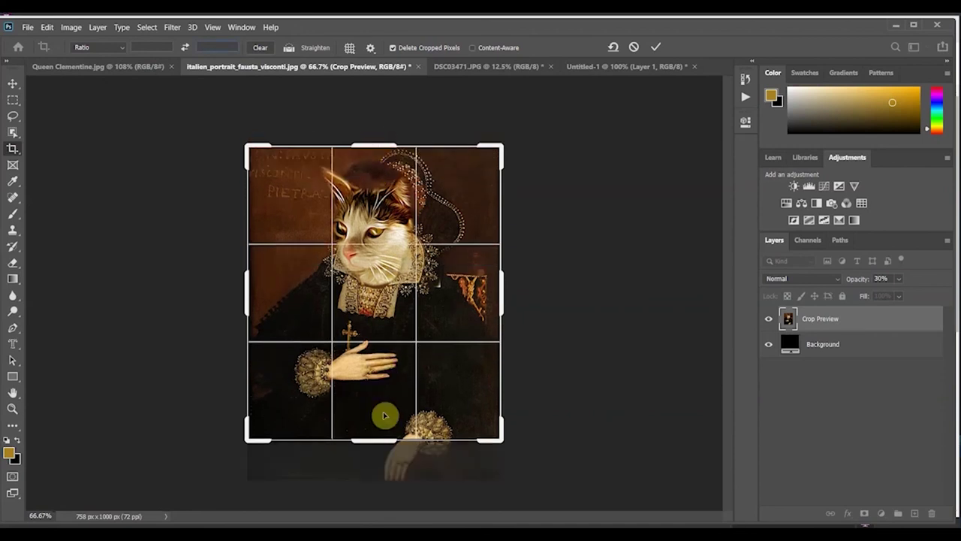
left_click_drag(375, 440, 376, 425)
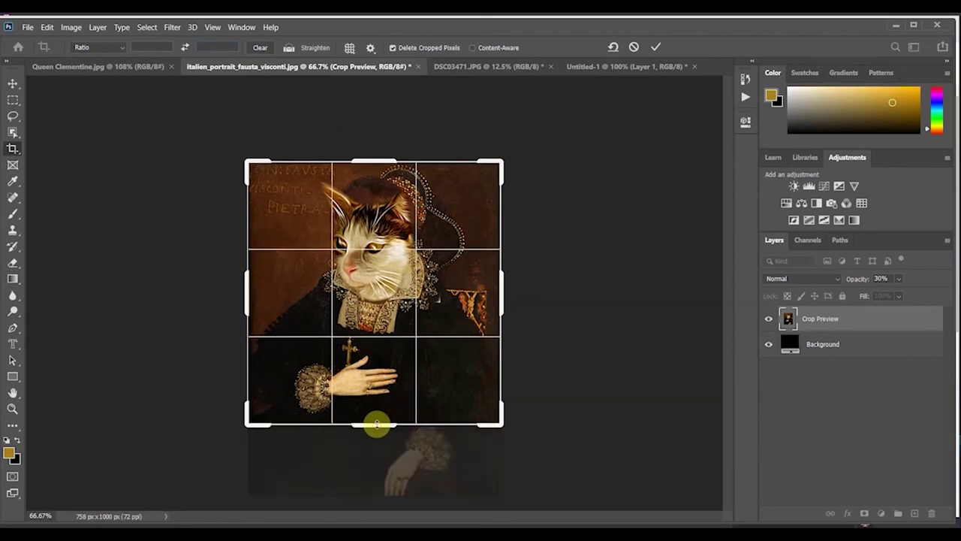
left_click(655, 47)
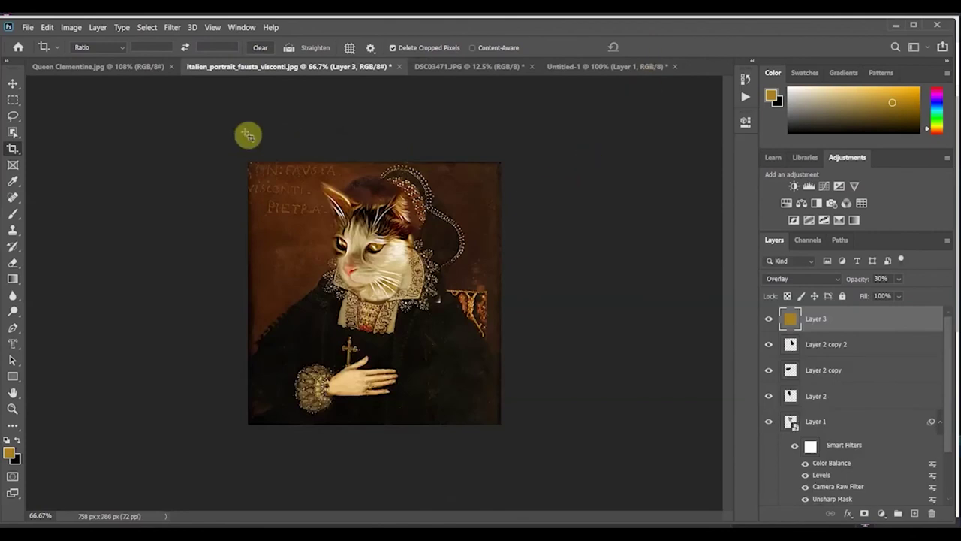
Flatten the image into a single background and fit it in the window
left_click(143, 27)
left_click(143, 27)
left_click(108, 28)
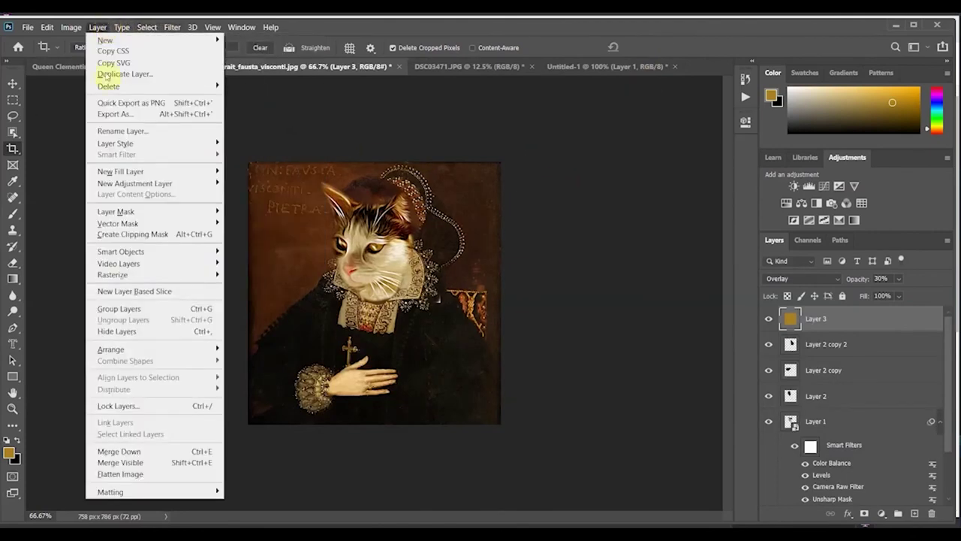
left_click(118, 476)
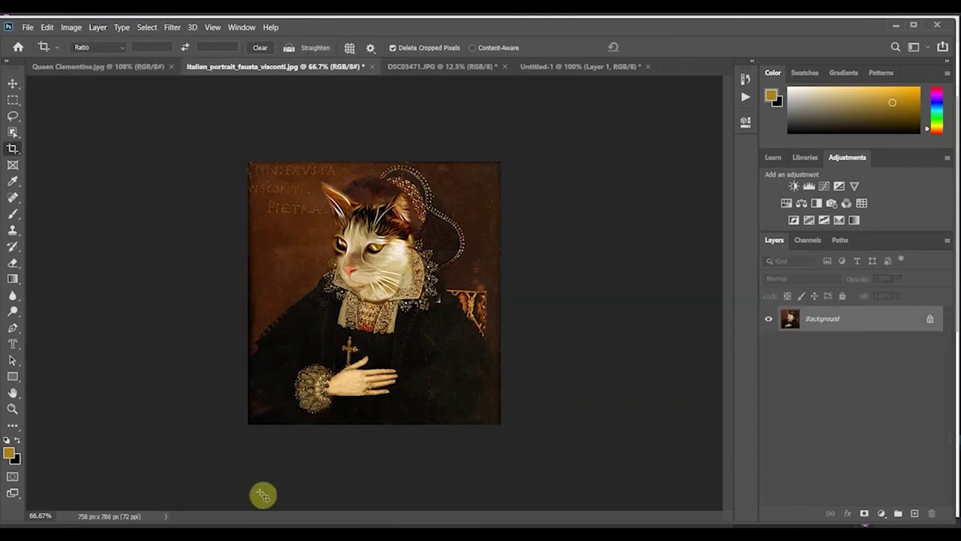
key("ctrl+0")
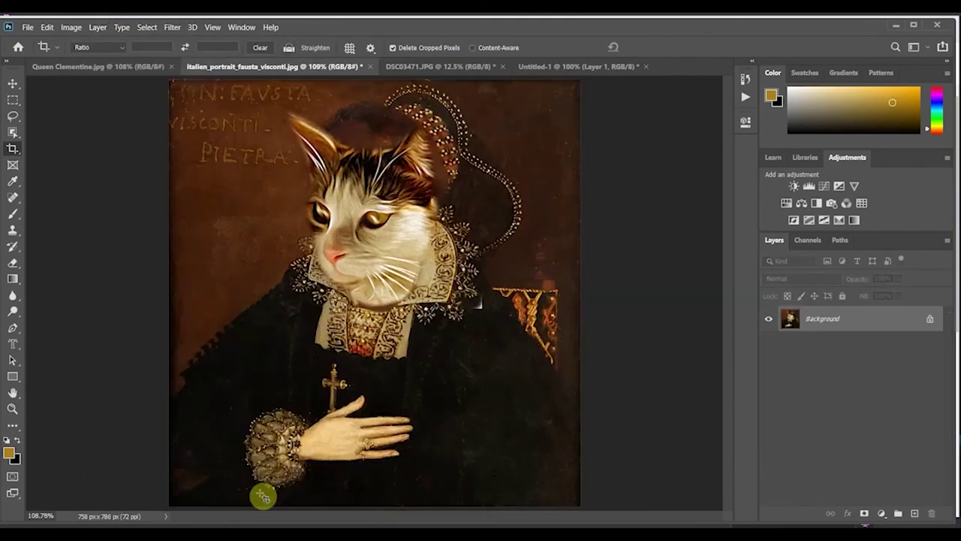
Clone dark cloth over the sitter's fingers and lace cuff
left_click_drag(12, 229, 33, 231)
mouse_move(409, 439)
left_mouse_down()
mouse_move(392, 457)
mouse_move(373, 444)
mouse_move(353, 450)
left_mouse_up()
left_click(251, 417, "alt")
mouse_move(251, 417)
left_mouse_down()
mouse_move(269, 489)
mouse_move(276, 425)
mouse_move(304, 474)
mouse_move(316, 453)
left_mouse_up()
scroll(616, 318, "down", 2)
scroll(616, 318, "up", 2)
Adjust the clone brush size and touch up the area around the cat's head
key("bracketleft")
key("bracketleft")
key("bracketleft")
key("bracketleft")
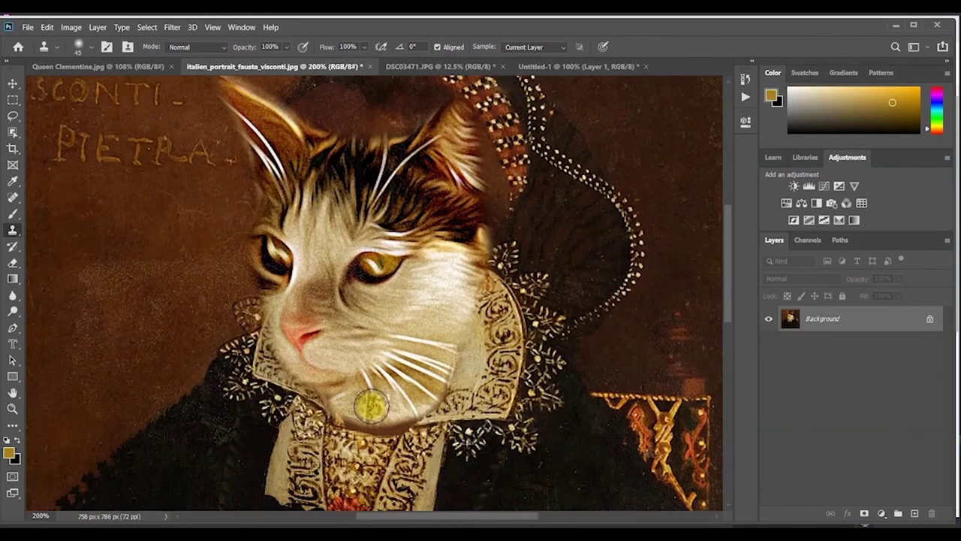
right_click(342, 416)
mouse_move(342, 415)
left_mouse_down()
mouse_move(390, 421)
mouse_move(369, 427)
left_mouse_up()
scroll(369, 427, "up", 2)
key("bracketright")
mouse_move(367, 146)
left_mouse_down()
mouse_move(319, 182)
mouse_move(337, 156)
mouse_move(321, 177)
mouse_move(436, 167)
left_mouse_up()
key("bracketright")
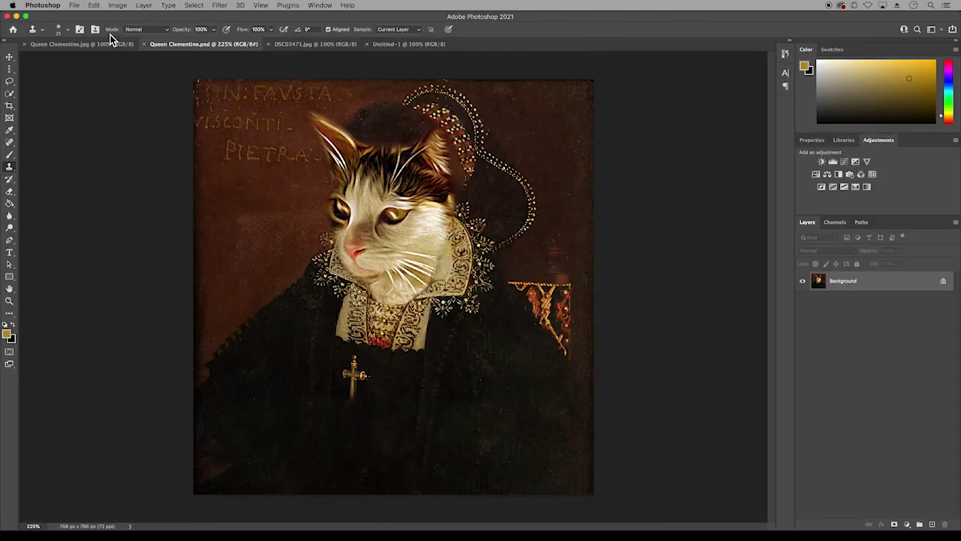
Save the portrait as a PSD named with the student's name plus 'U05.2 Pet Portrait'
left_click(74, 5)
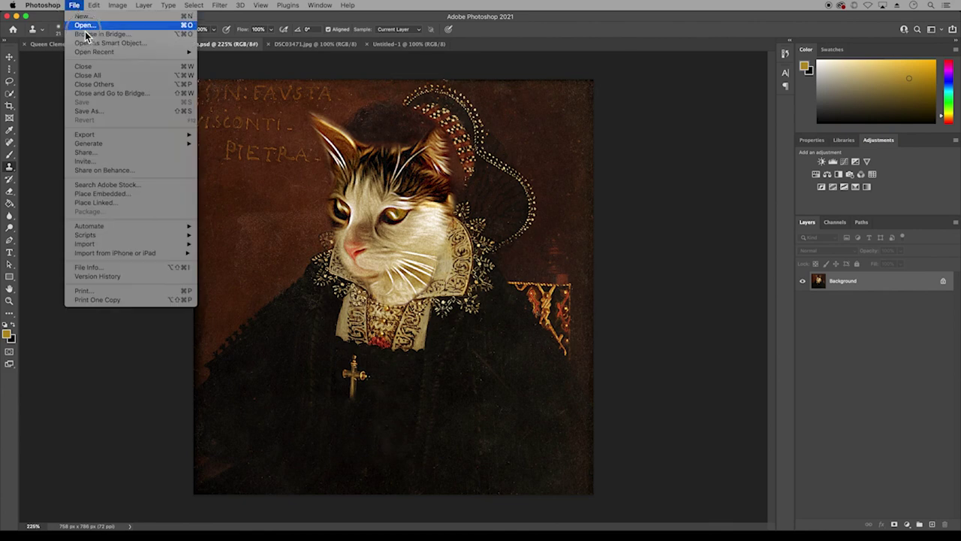
left_click(89, 111)
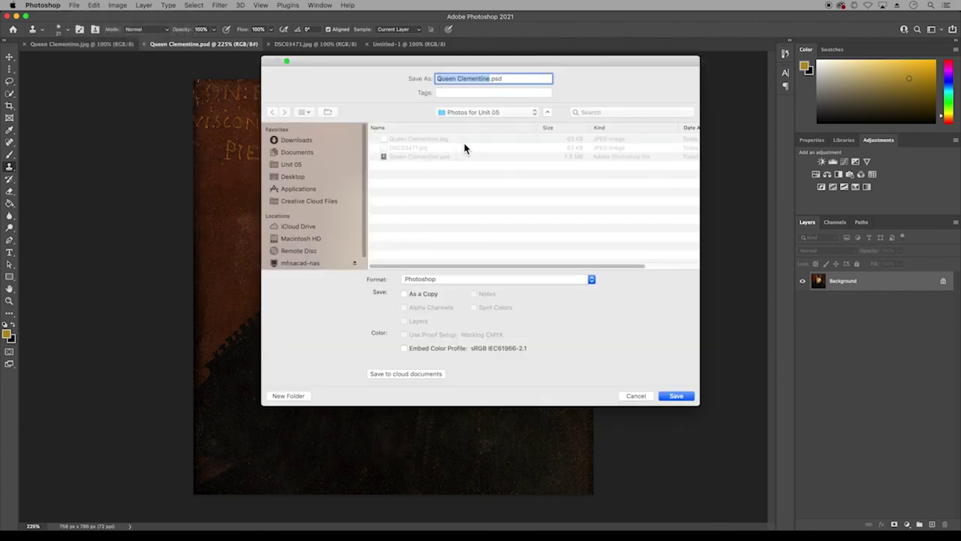
type("StaceyC")
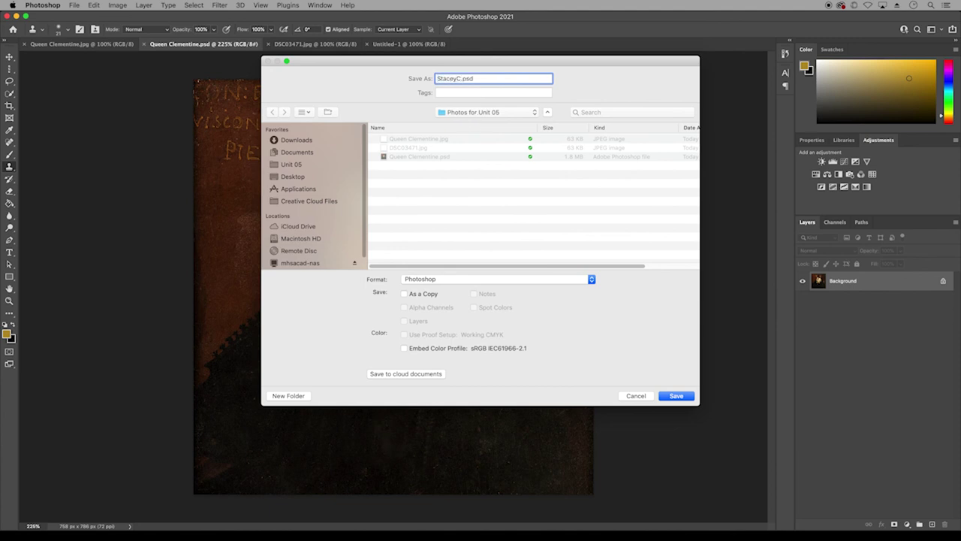
type("_U05.2 Pet Portrait")
left_click(674, 400)
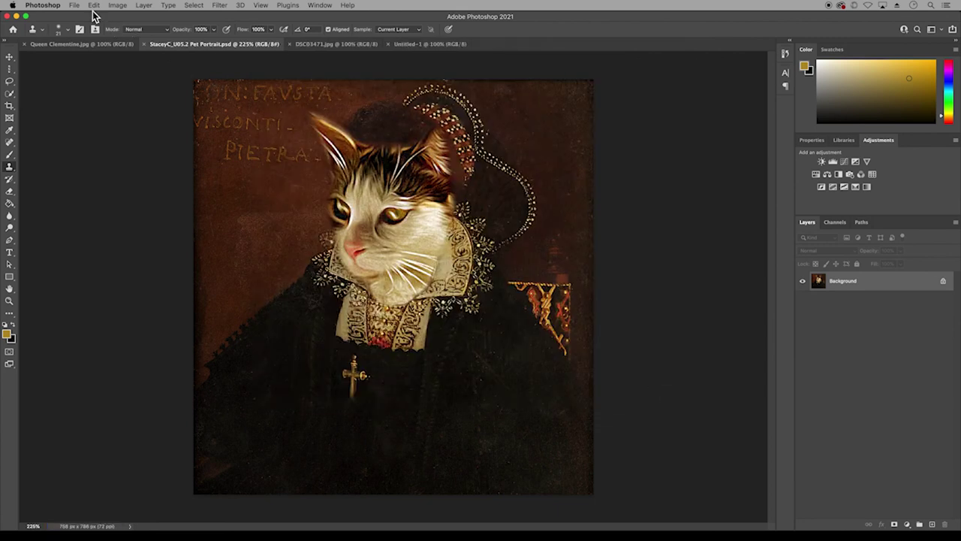
Start another Save As with JPEG chosen as the file format
left_click(75, 6)
left_click(112, 113)
left_click(440, 278)
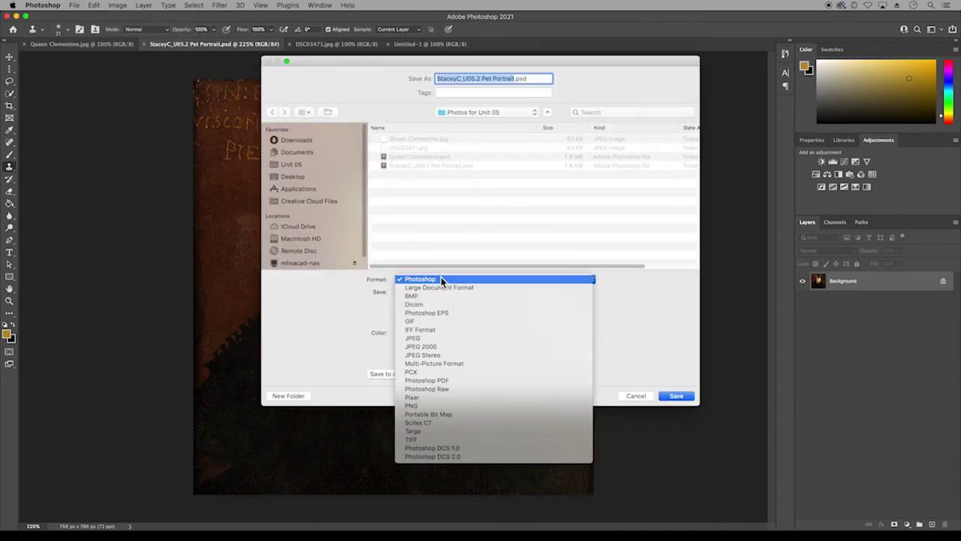
left_click(452, 338)
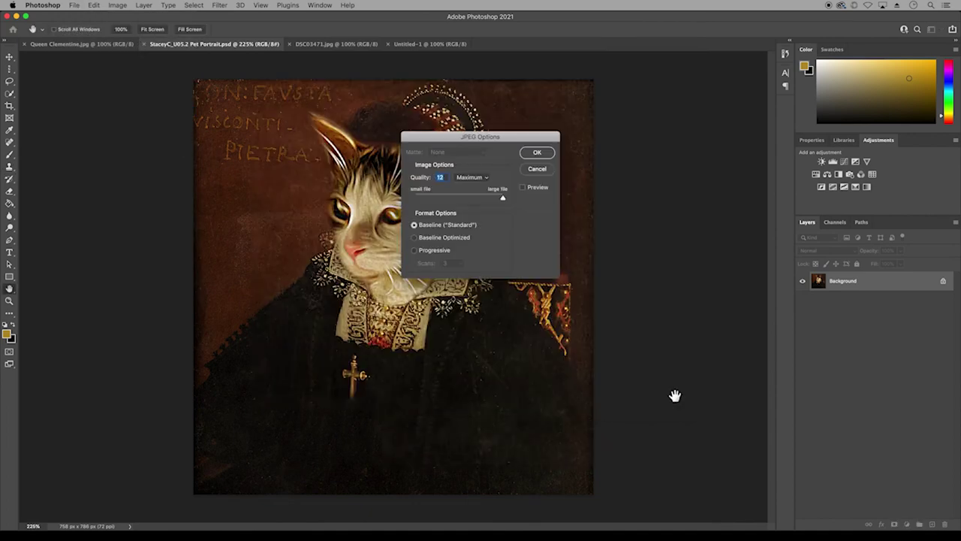